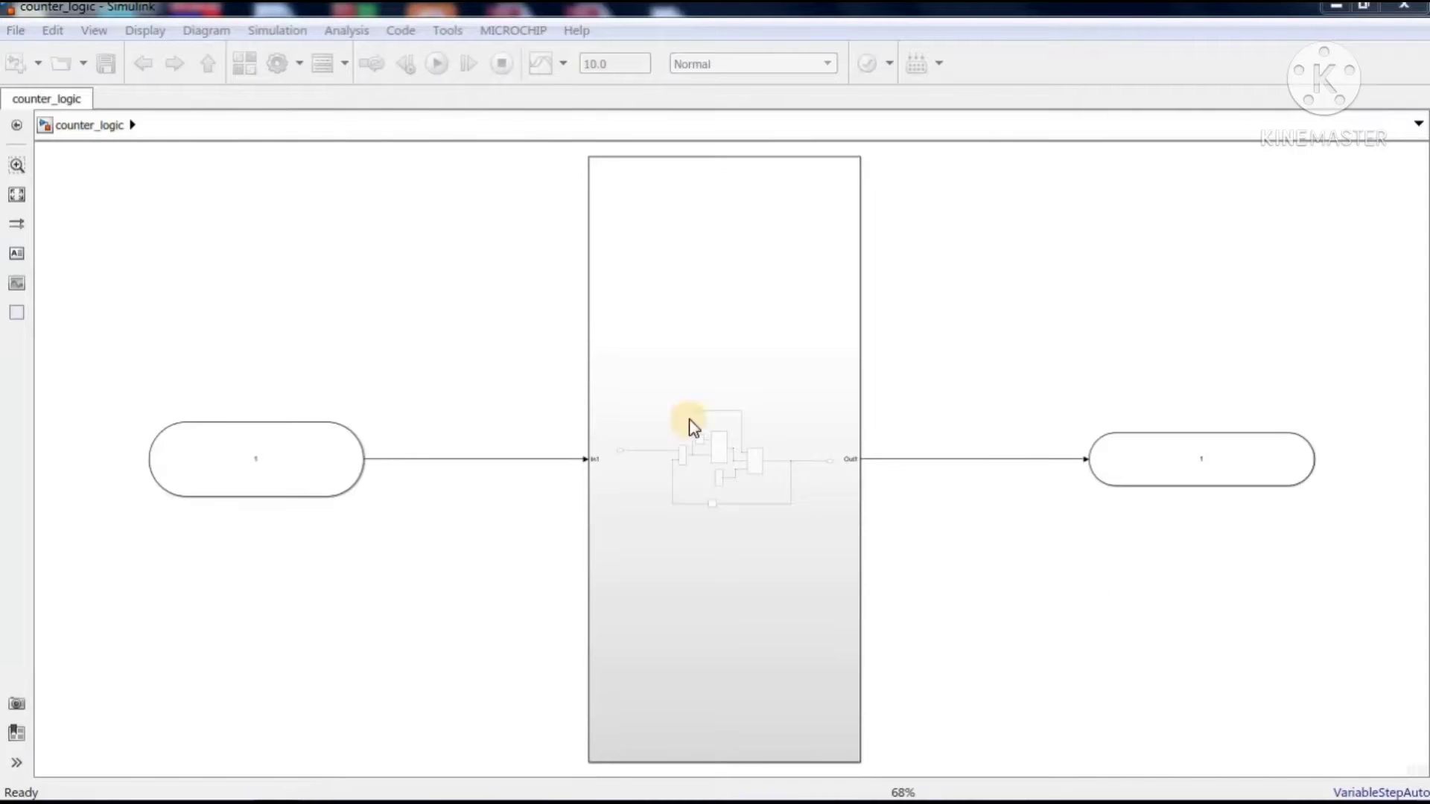
Start a new test harness for the counter_logic model, name it counter_logic_Harness and have it saved externally
{"action": "left_click", "coordinate": [488, 298]}
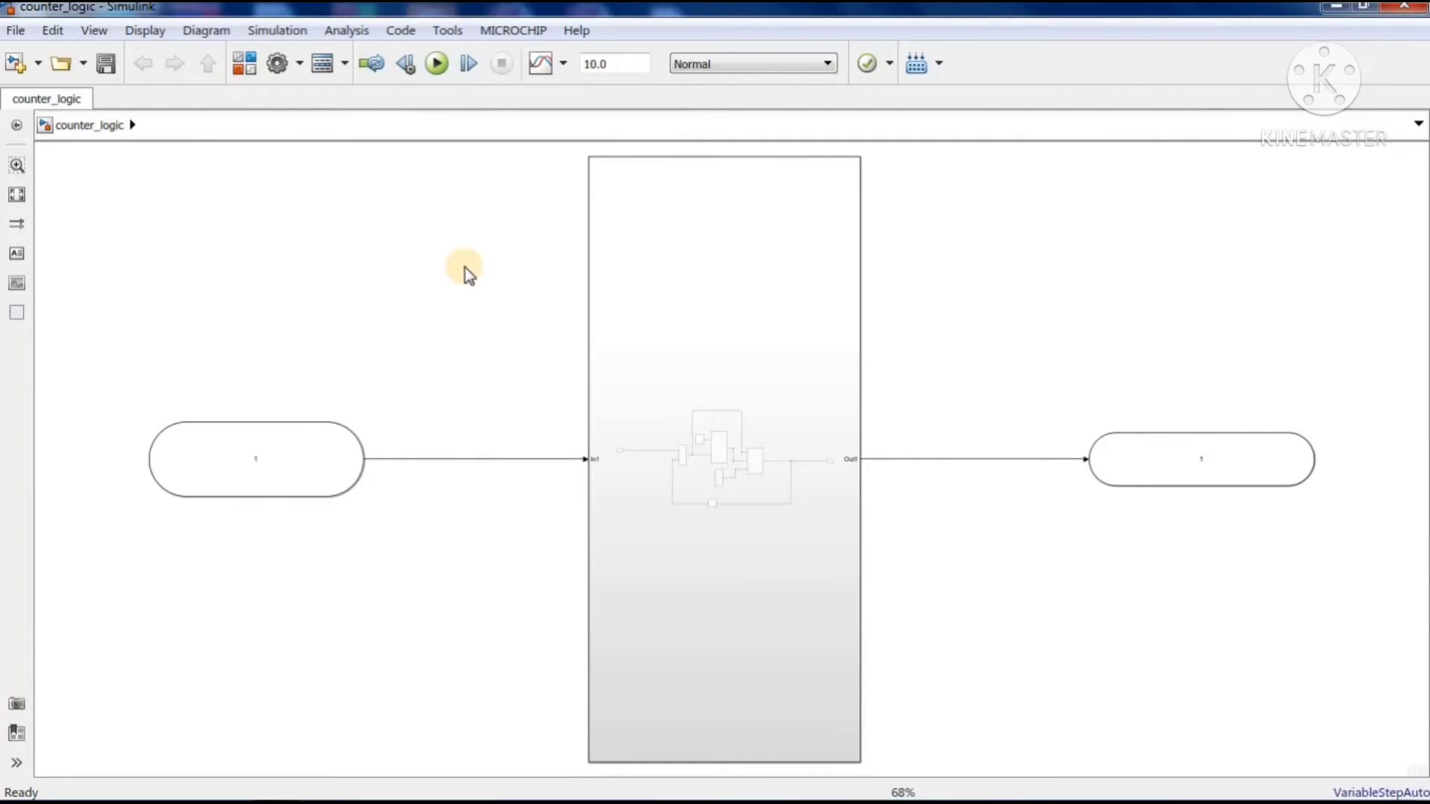
{"action": "left_click", "coordinate": [355, 32]}
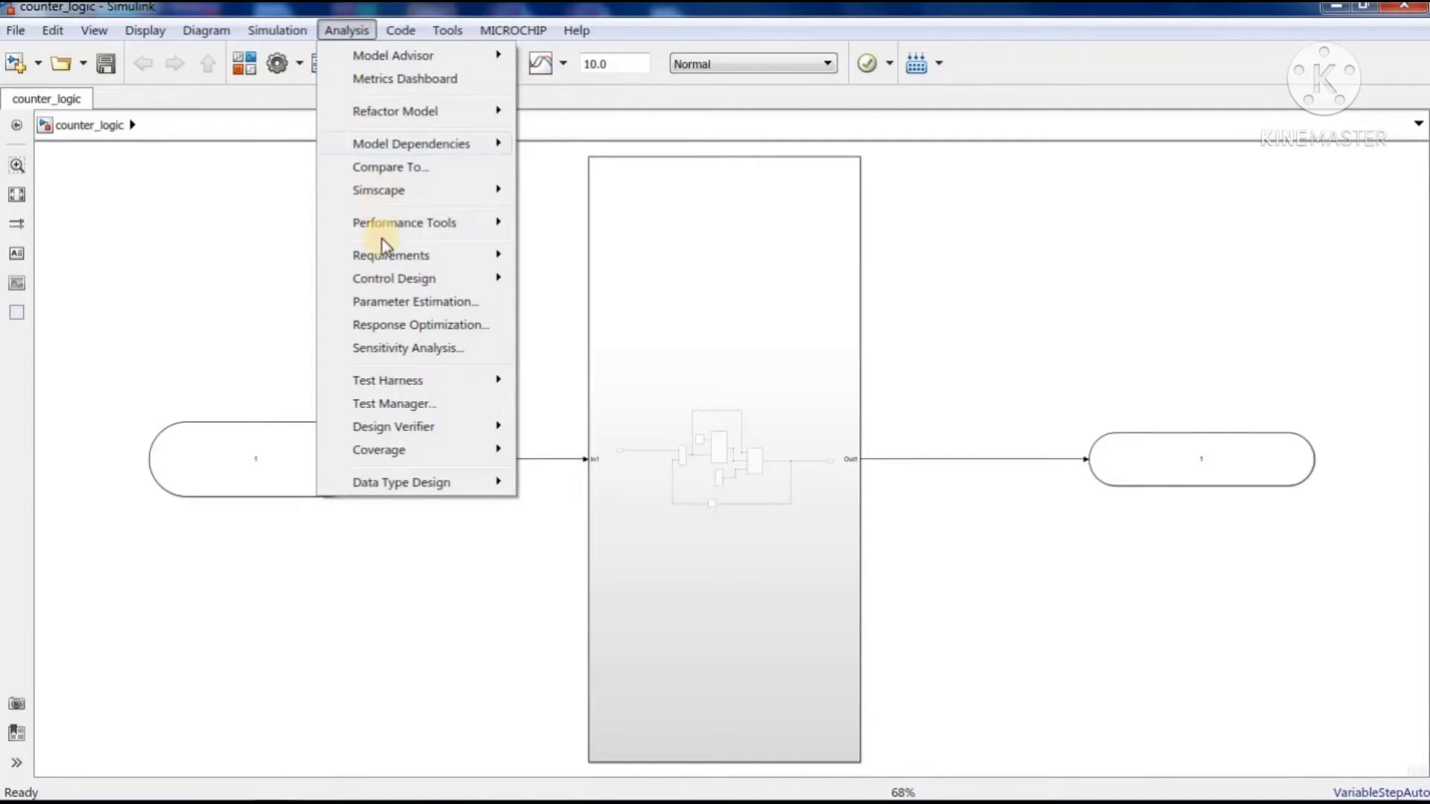
{"action": "mouse_move", "coordinate": [403, 380]}
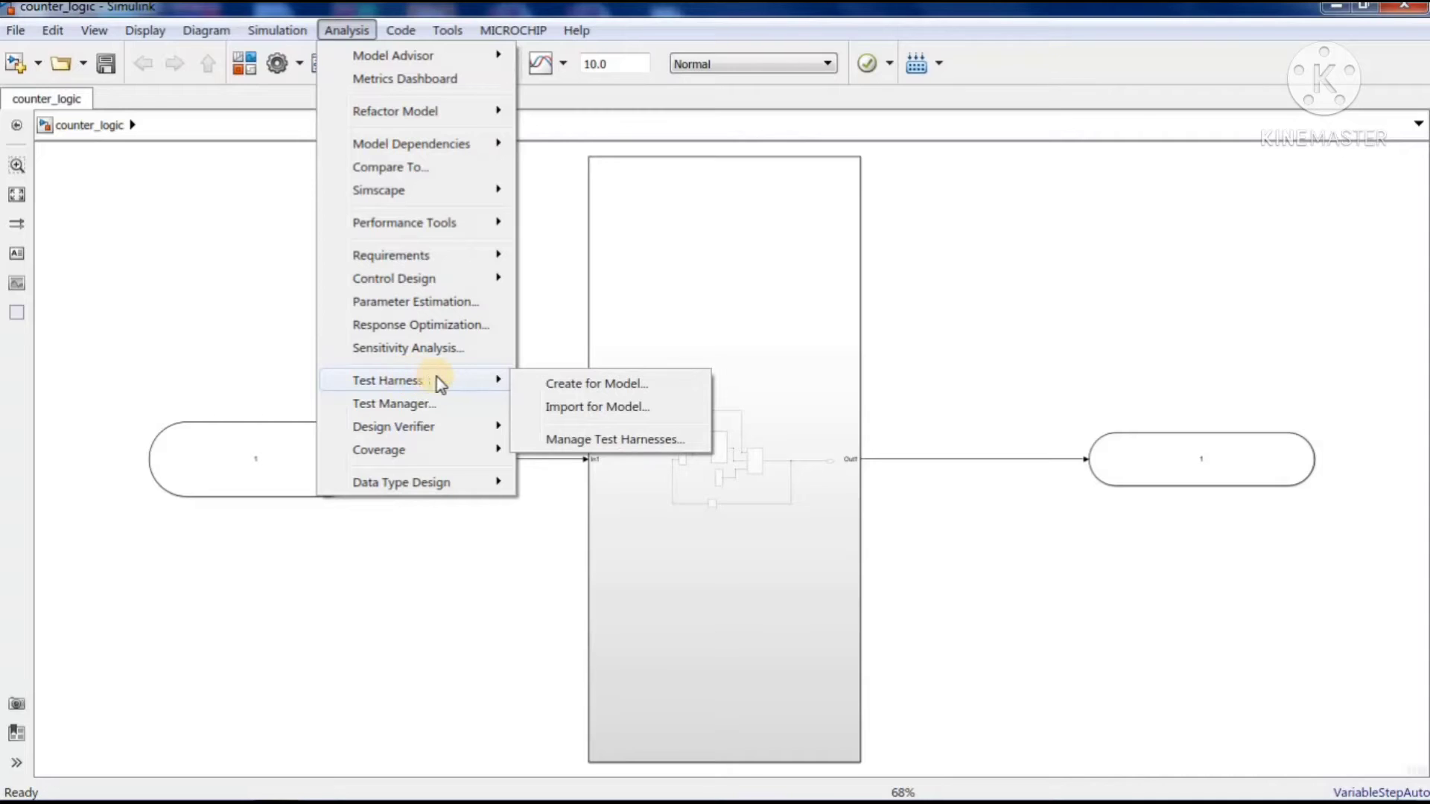
{"action": "left_click", "coordinate": [610, 384]}
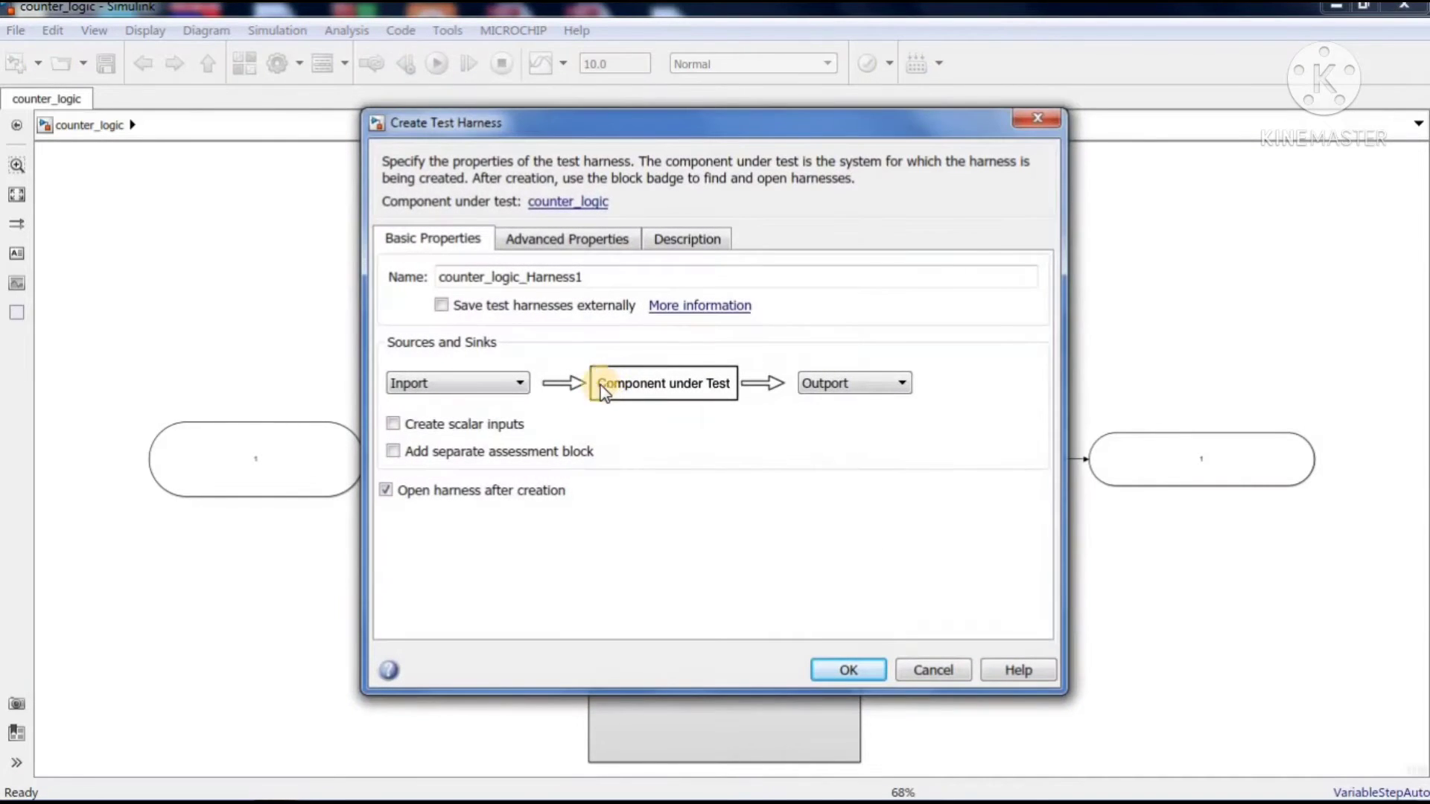
{"action": "double_click", "coordinate": [597, 279]}
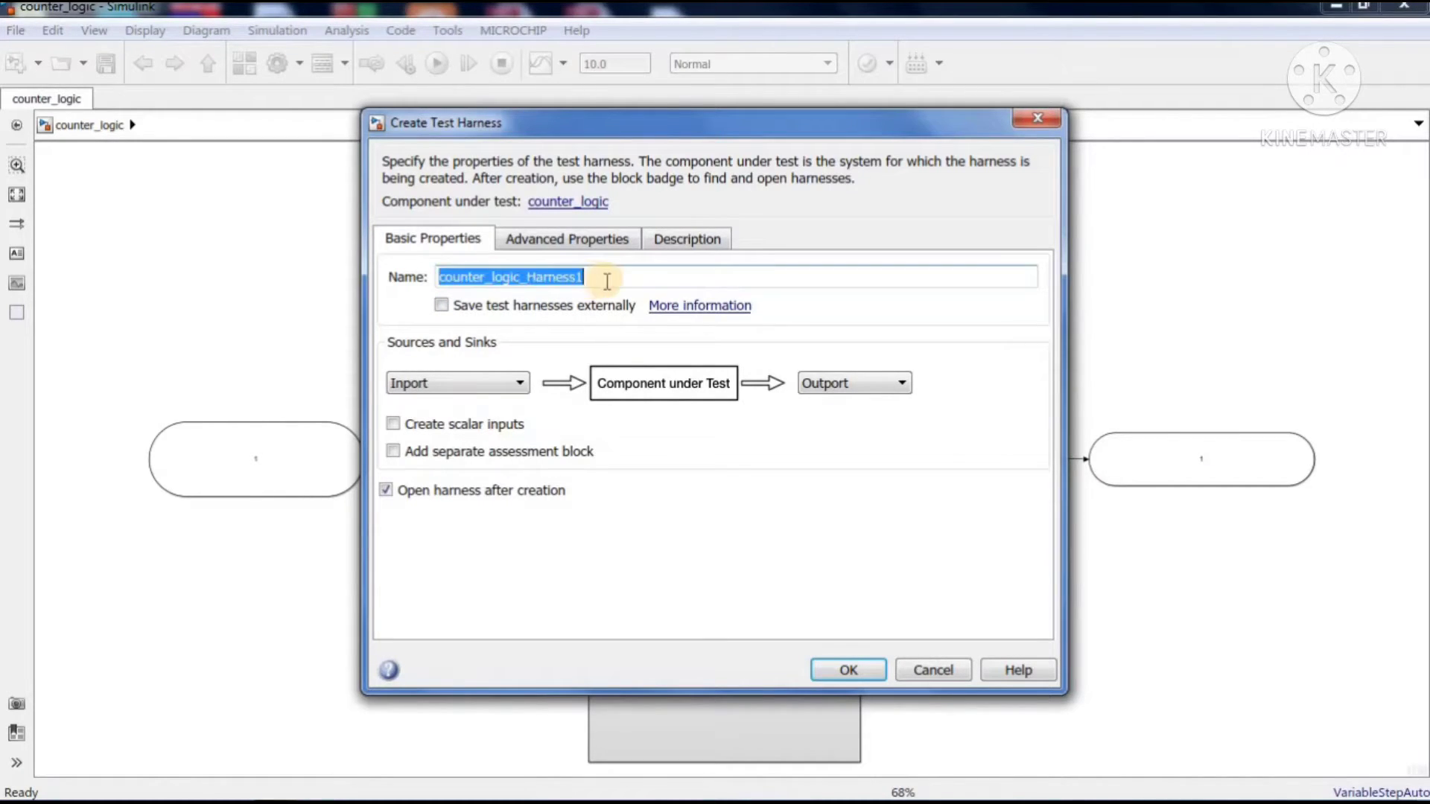
{"action": "left_click", "coordinate": [619, 276]}
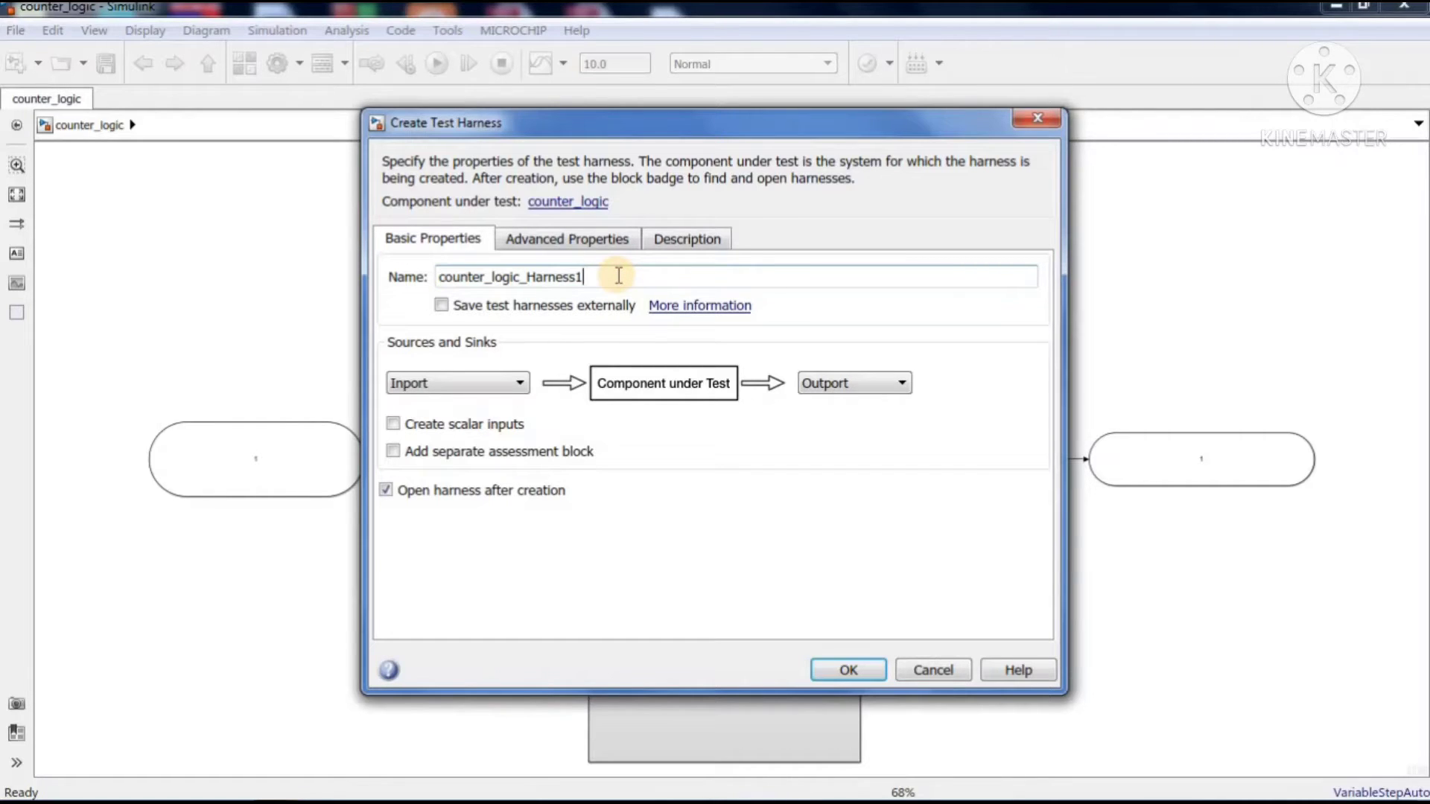
{"action": "key", "text": "BackSpace"}
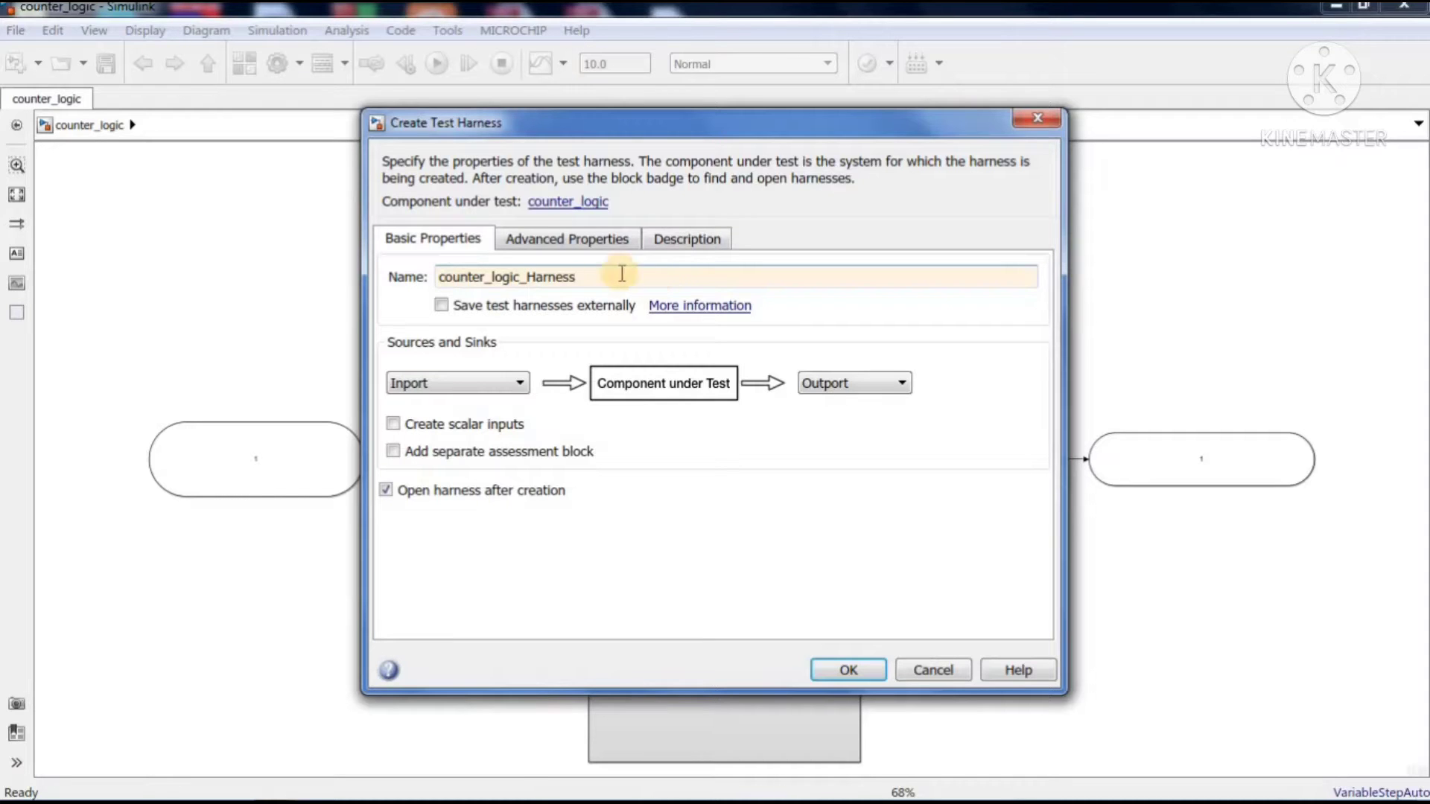
{"action": "left_click", "coordinate": [441, 305]}
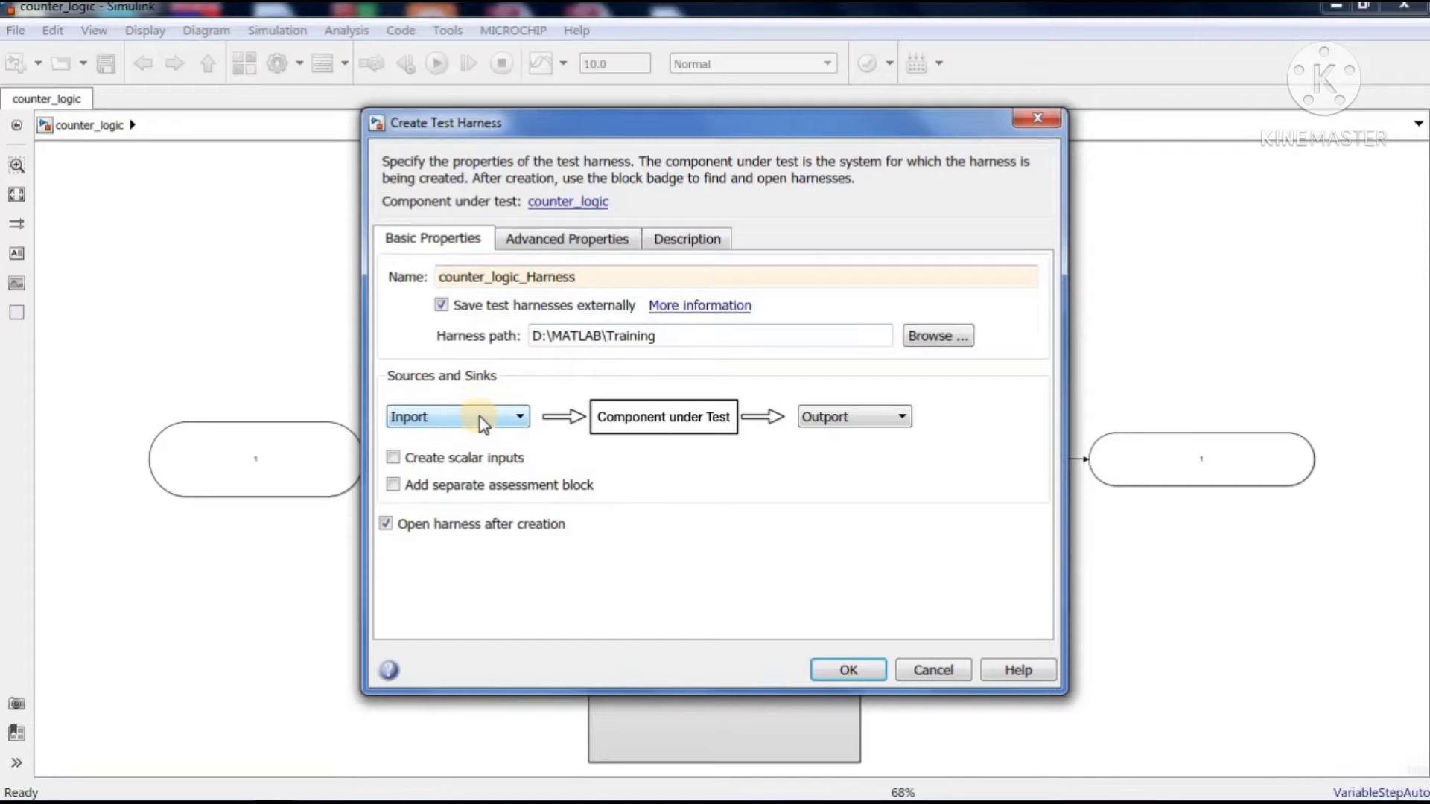
Create the harness with Signal Builder as the source and Scope as the sink, opening it after creation
{"action": "left_click", "coordinate": [522, 419]}
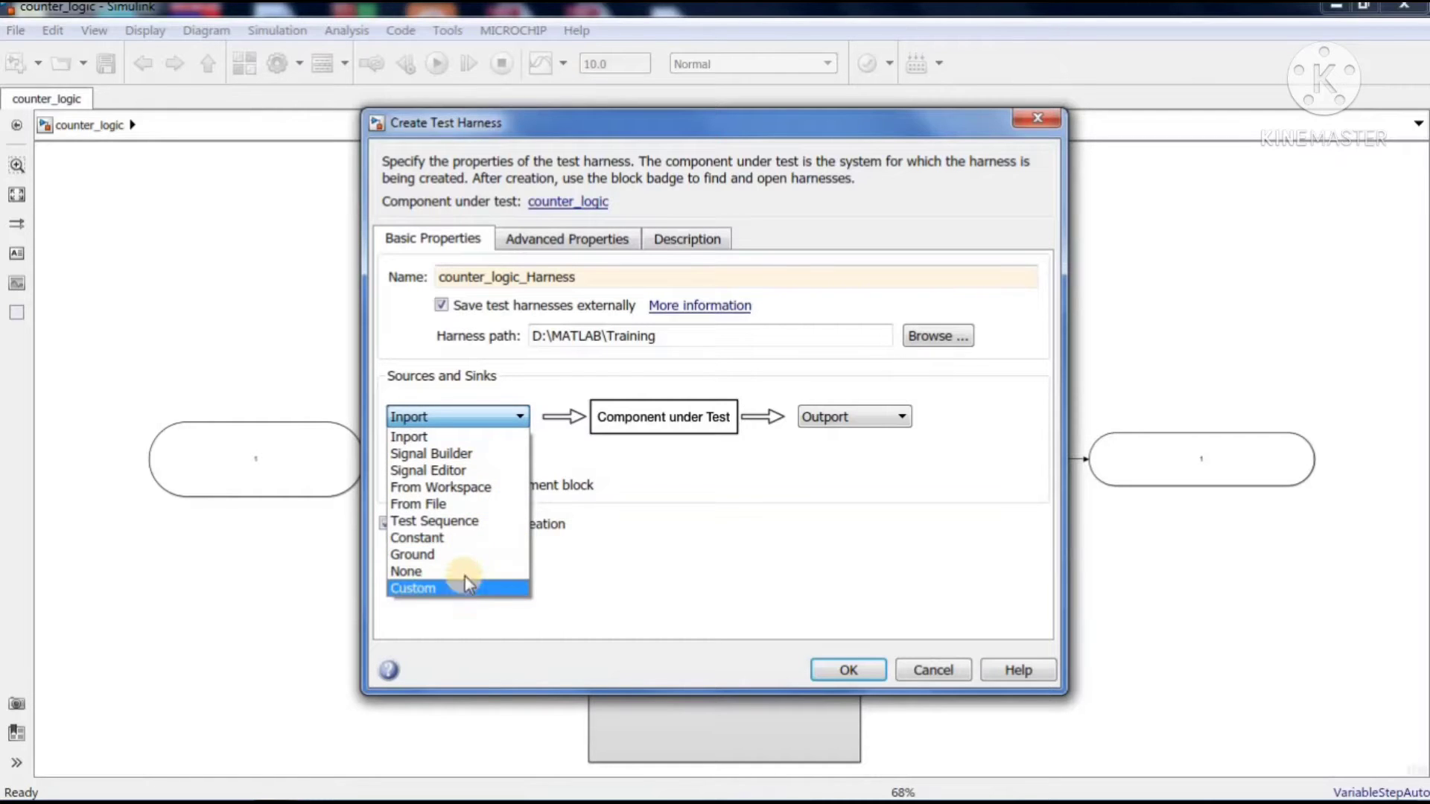
{"action": "left_click", "coordinate": [475, 458]}
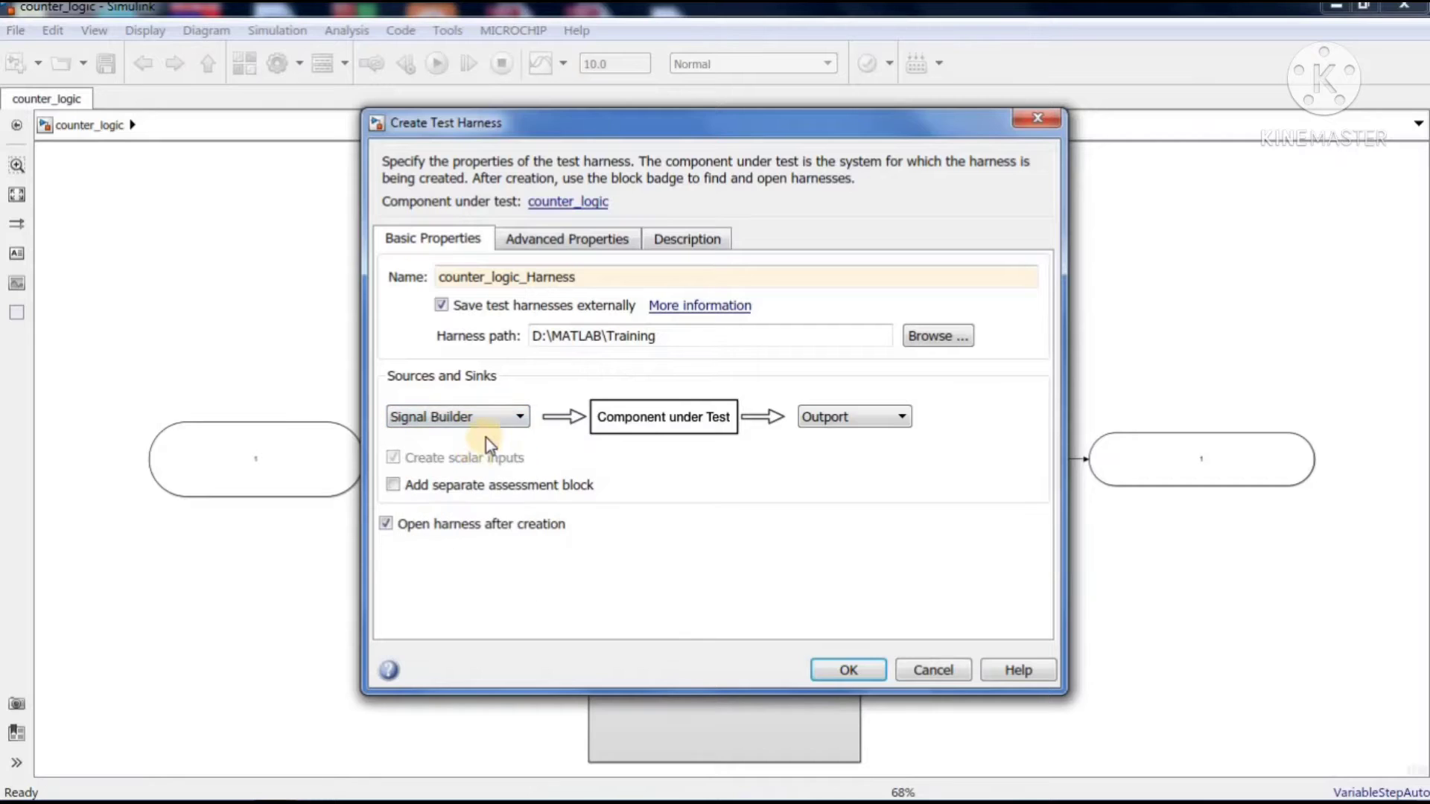
{"action": "left_click", "coordinate": [891, 420]}
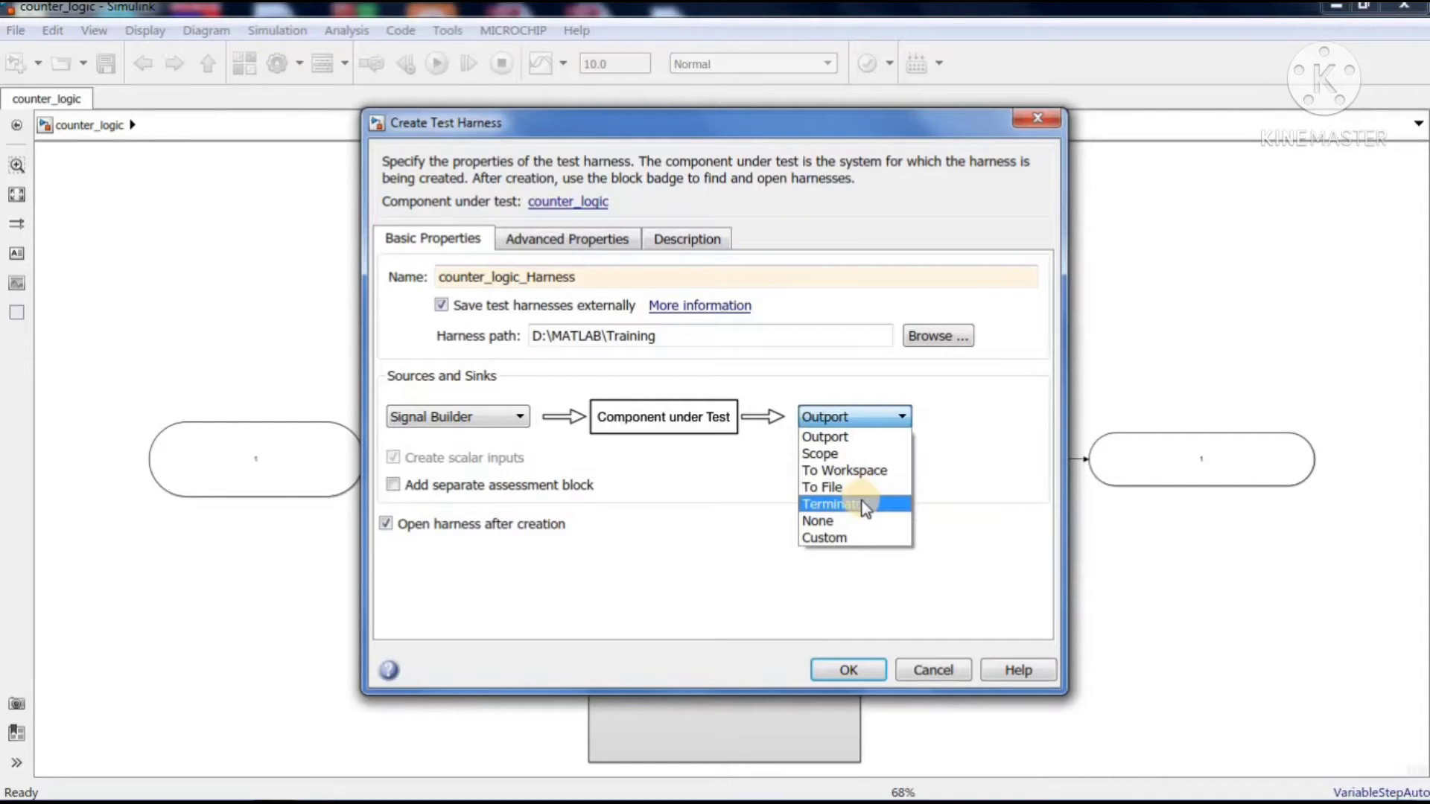
{"action": "left_click", "coordinate": [881, 457]}
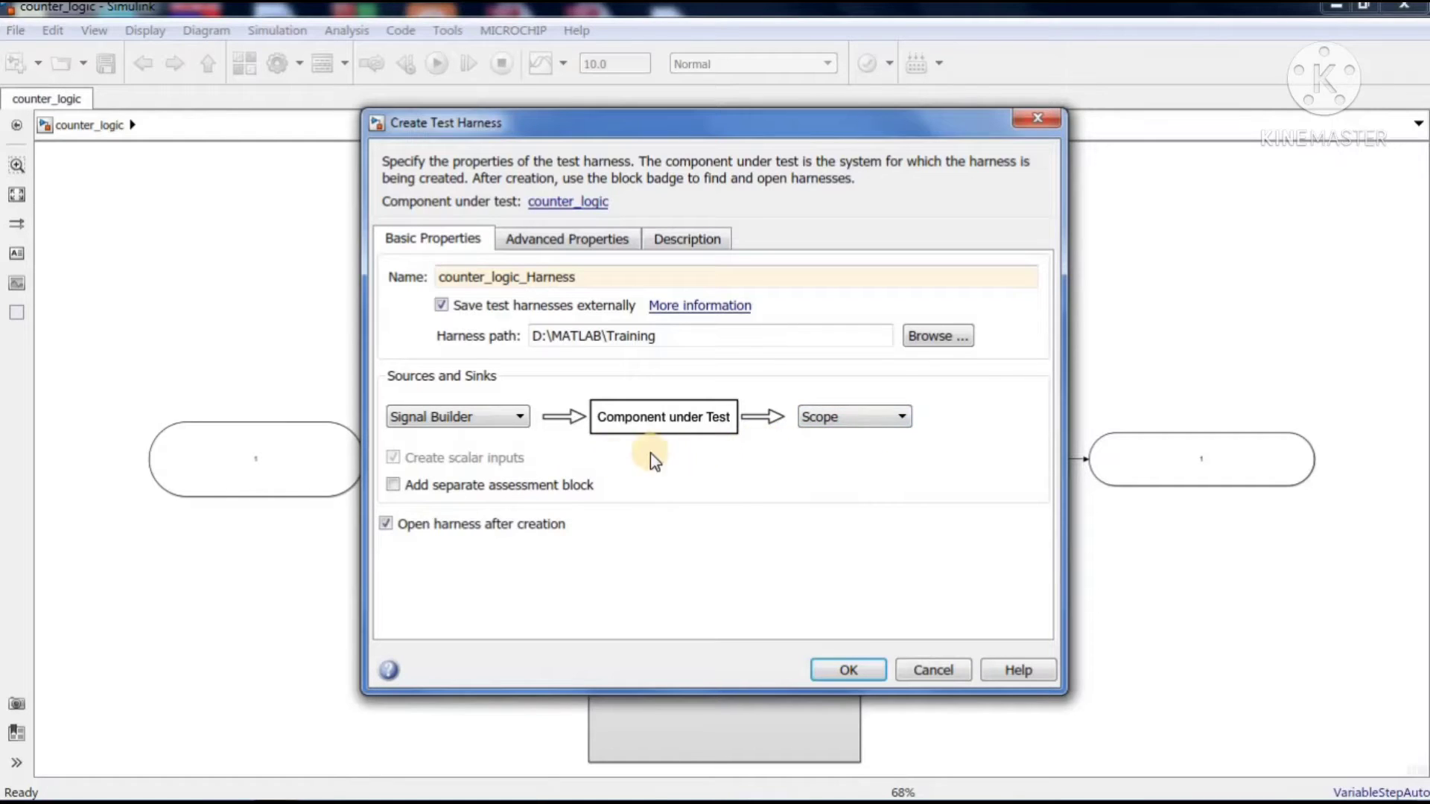
{"action": "left_click", "coordinate": [385, 525]}
{"action": "left_click", "coordinate": [387, 526]}
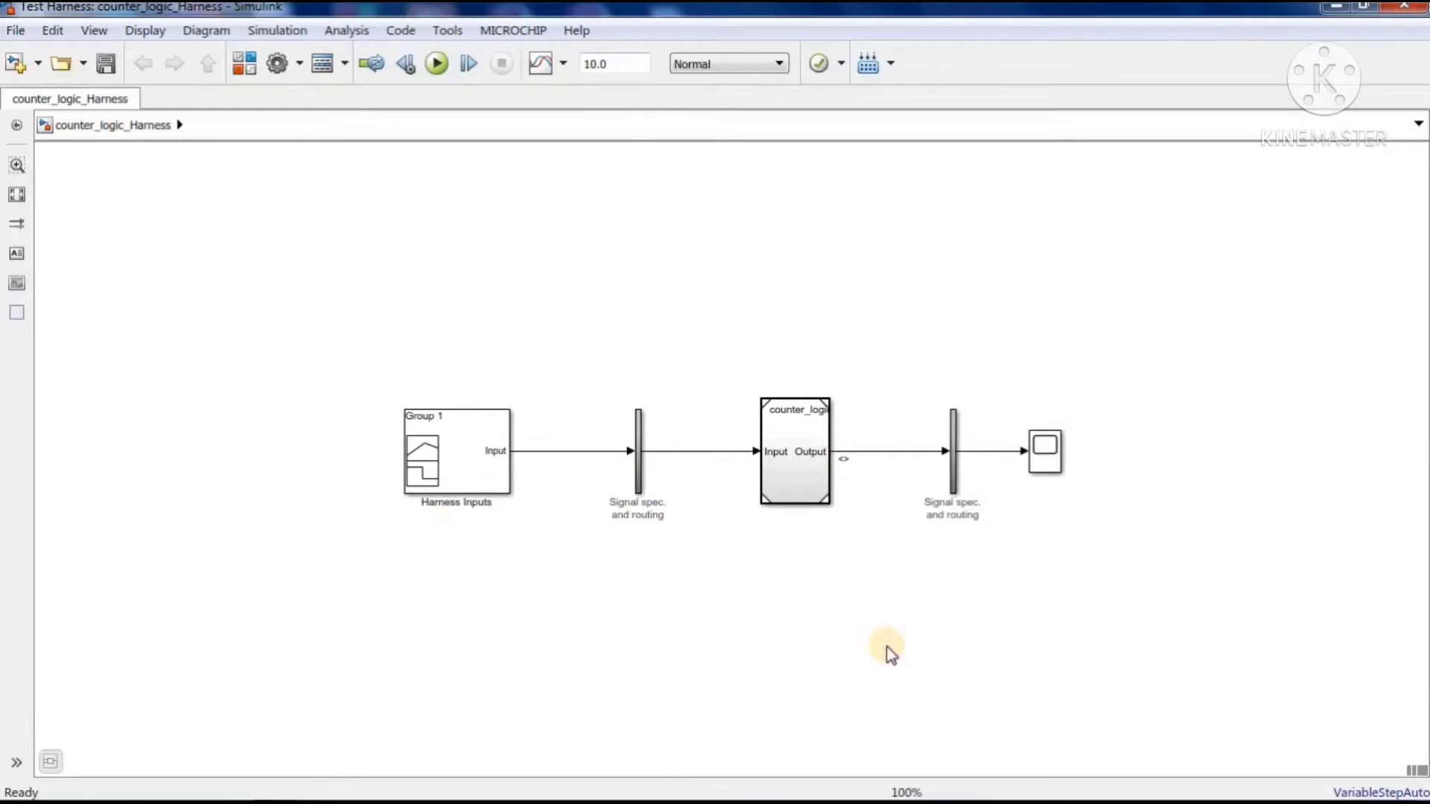
Switch to MATLAB to check the Training folder for counter_logic_Harness.slx, and return to the harness model
{"action": "left_click", "coordinate": [467, 412]}
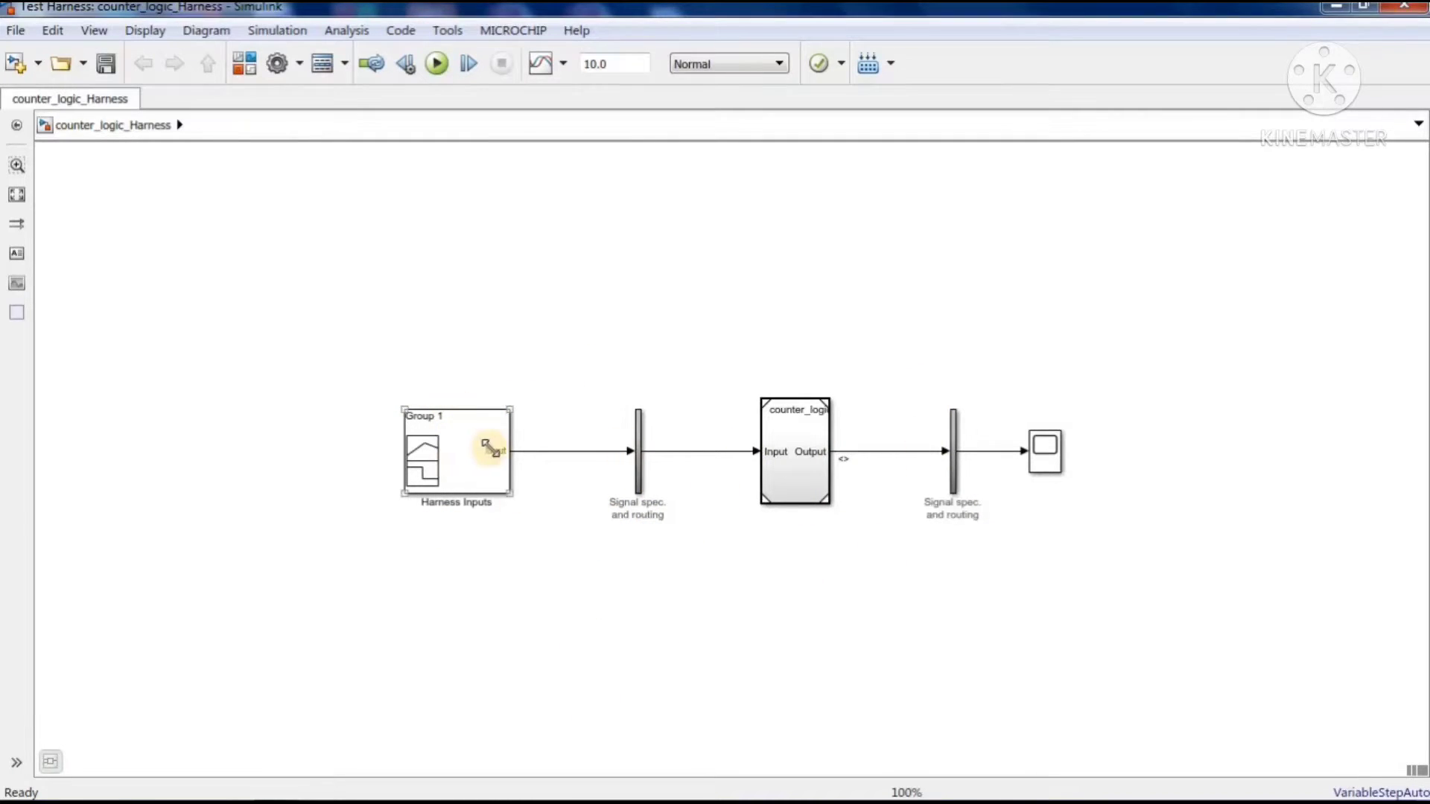
{"action": "mouse_move", "coordinate": [280, 799]}
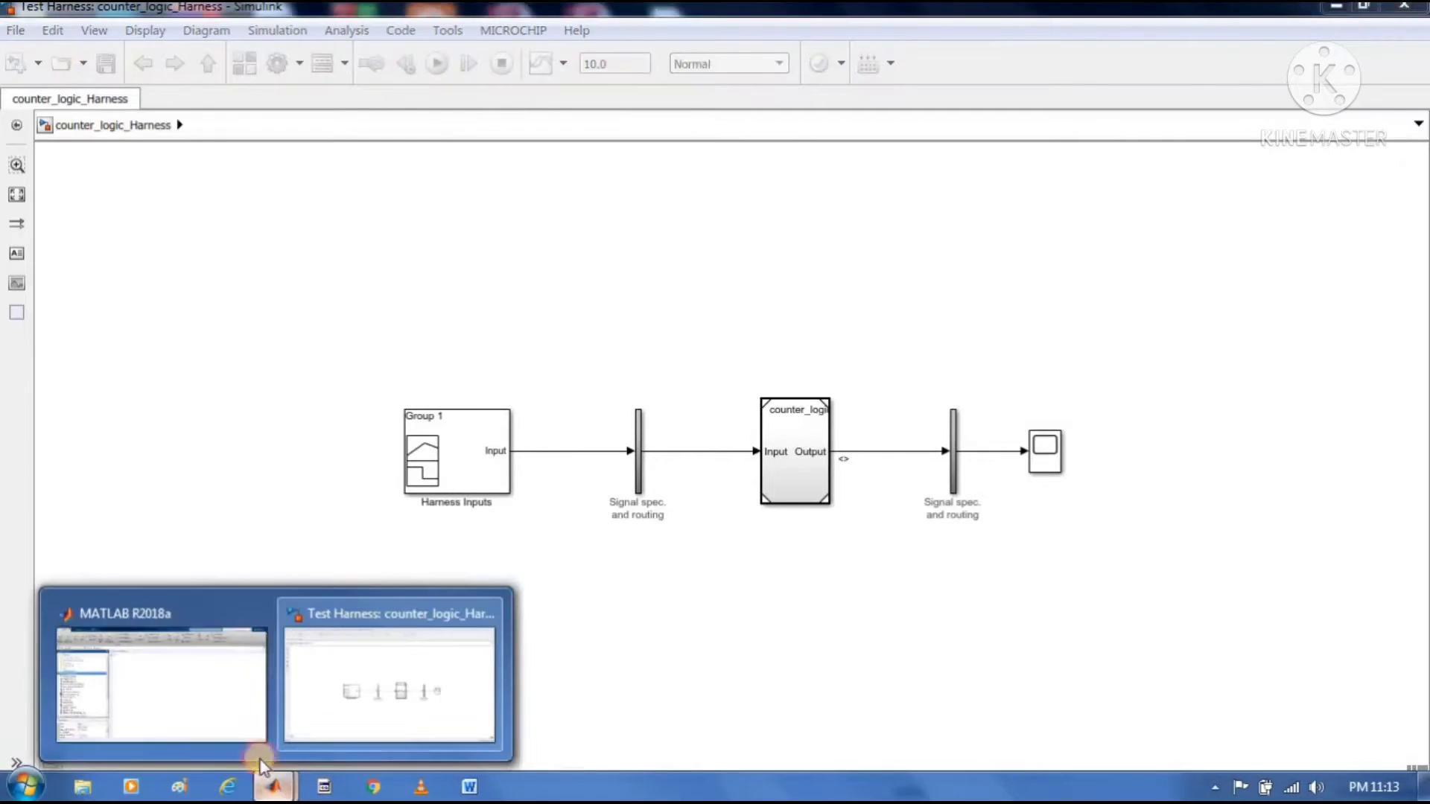
{"action": "left_click", "coordinate": [191, 689]}
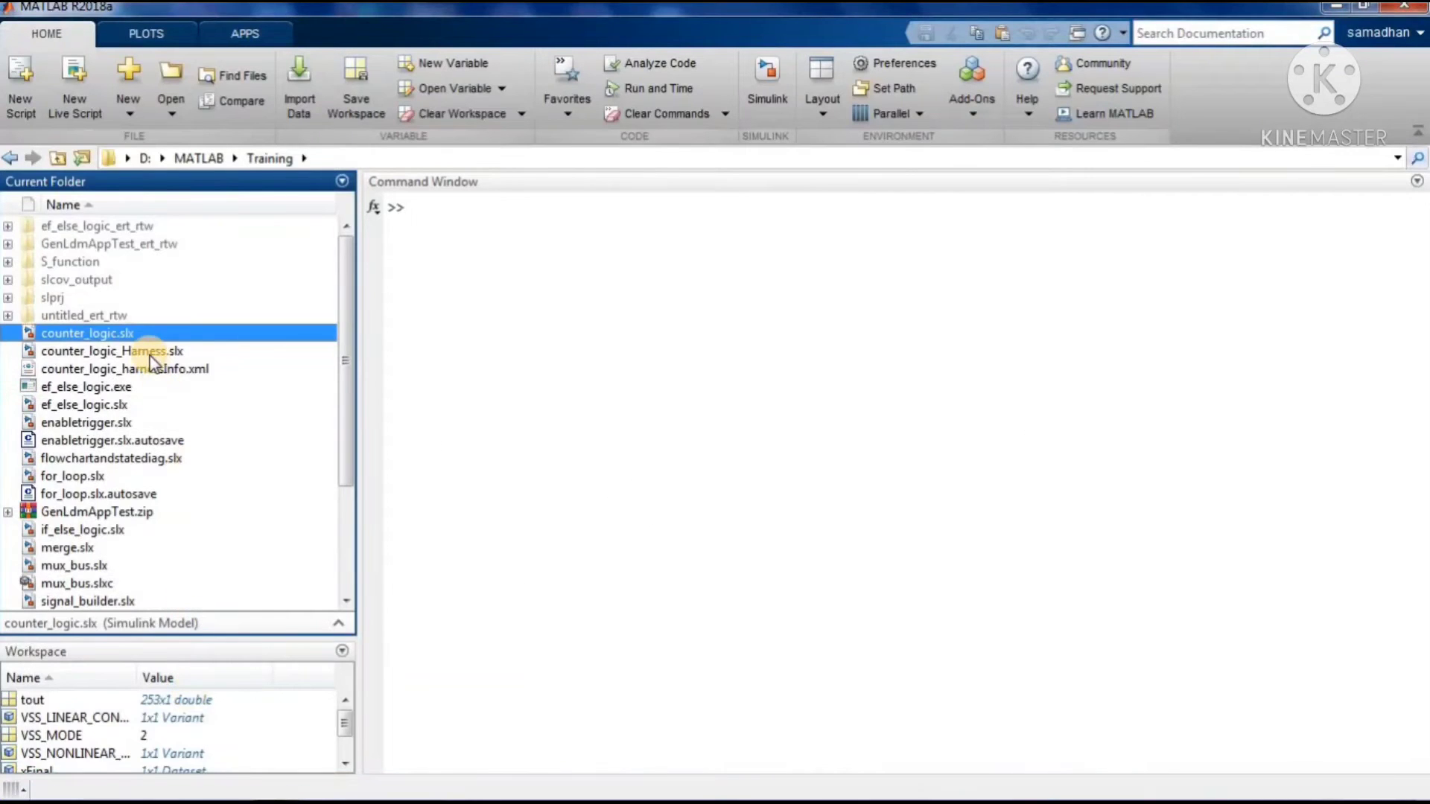
{"action": "left_click", "coordinate": [120, 351]}
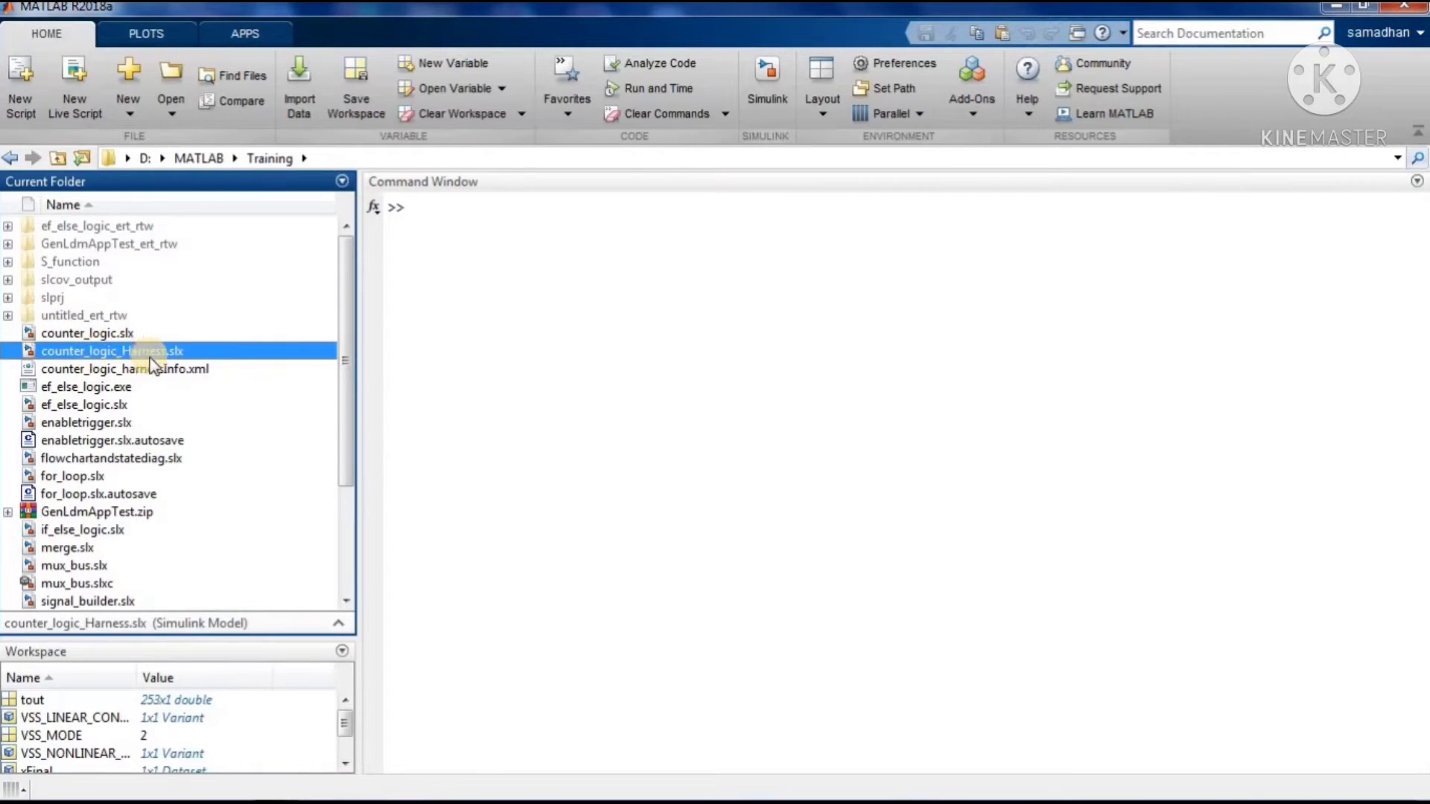
{"action": "mouse_move", "coordinate": [237, 795]}
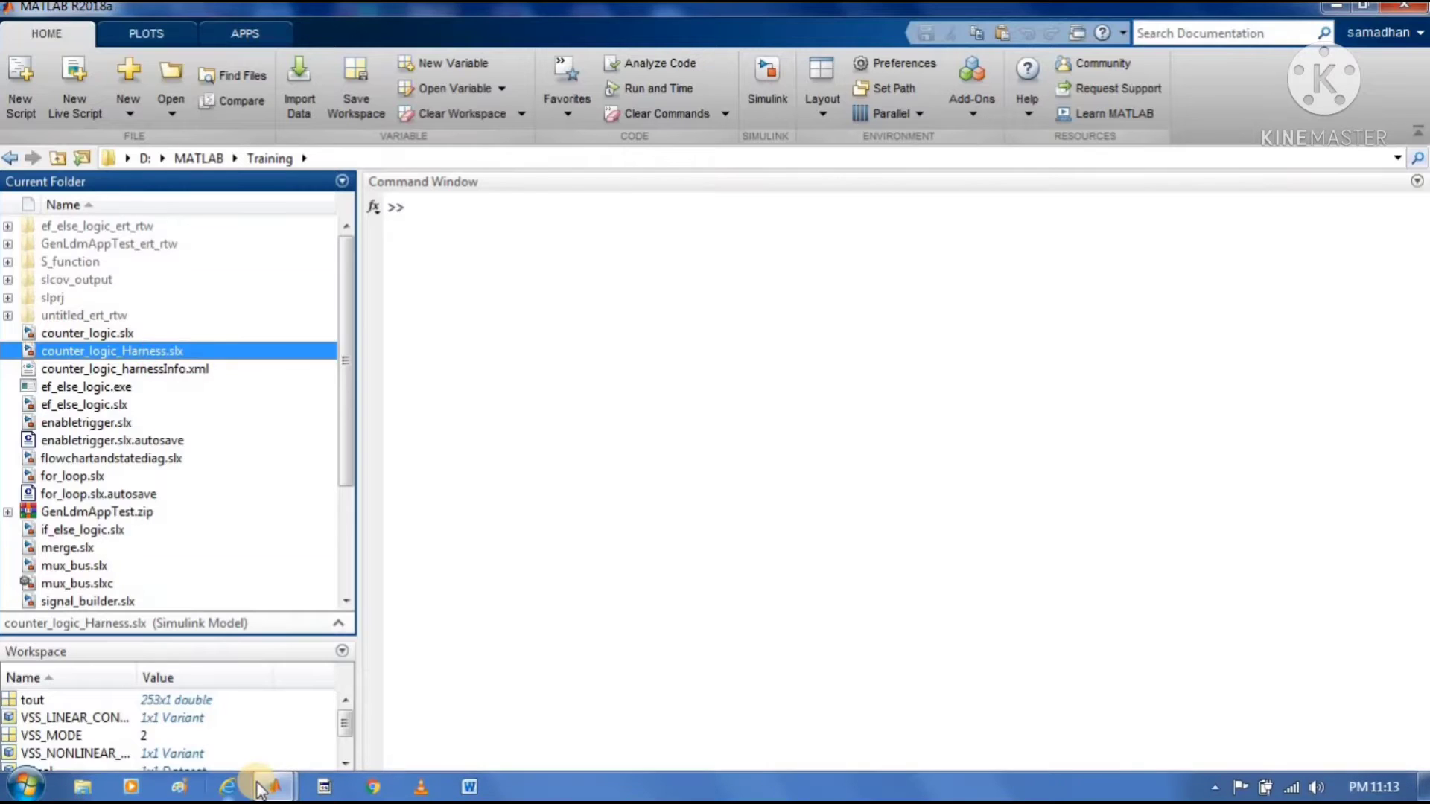
{"action": "left_click", "coordinate": [389, 683]}
Open the Harness Inputs block of the test harness in the Signal Builder editor
{"action": "left_click", "coordinate": [434, 463]}
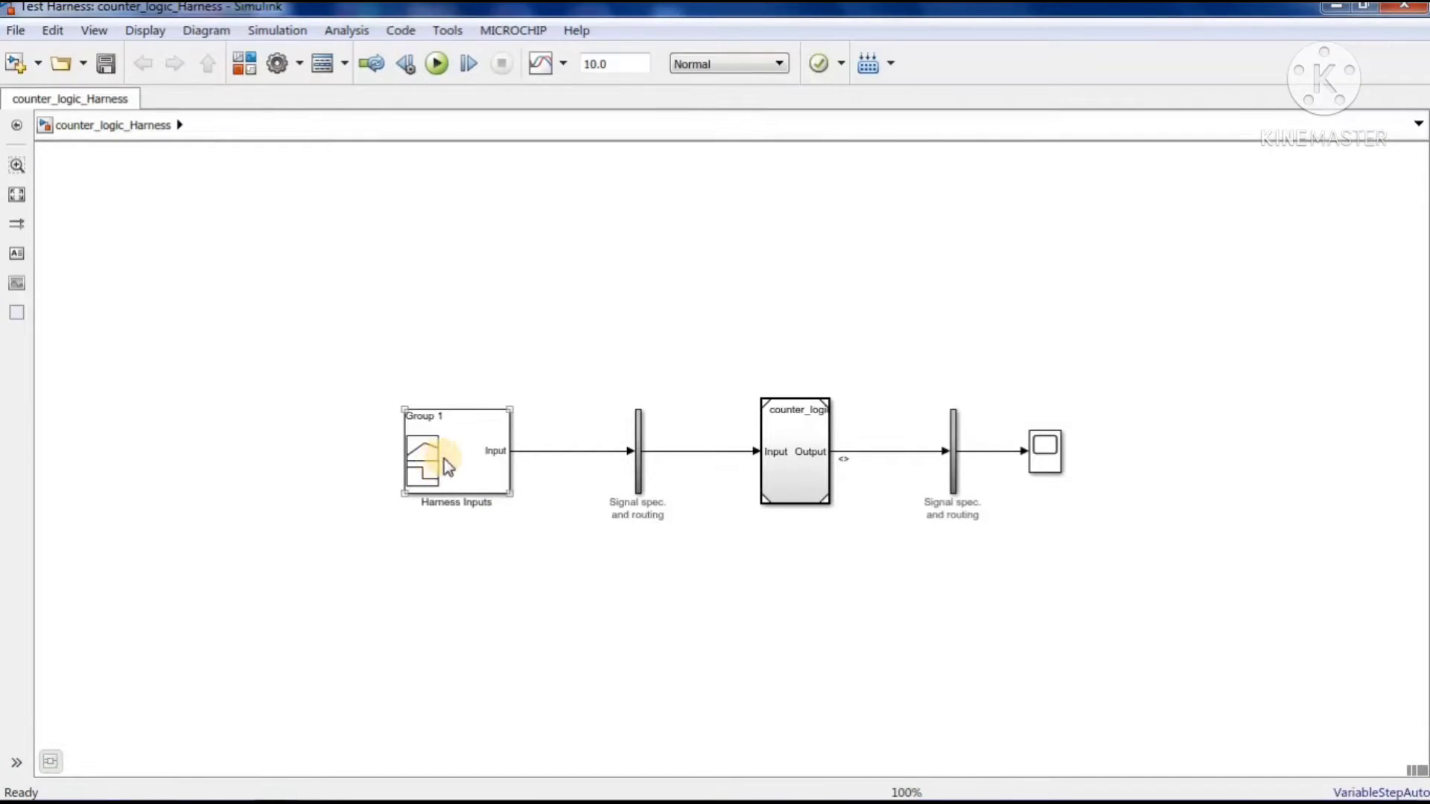
{"action": "left_click", "coordinate": [472, 451]}
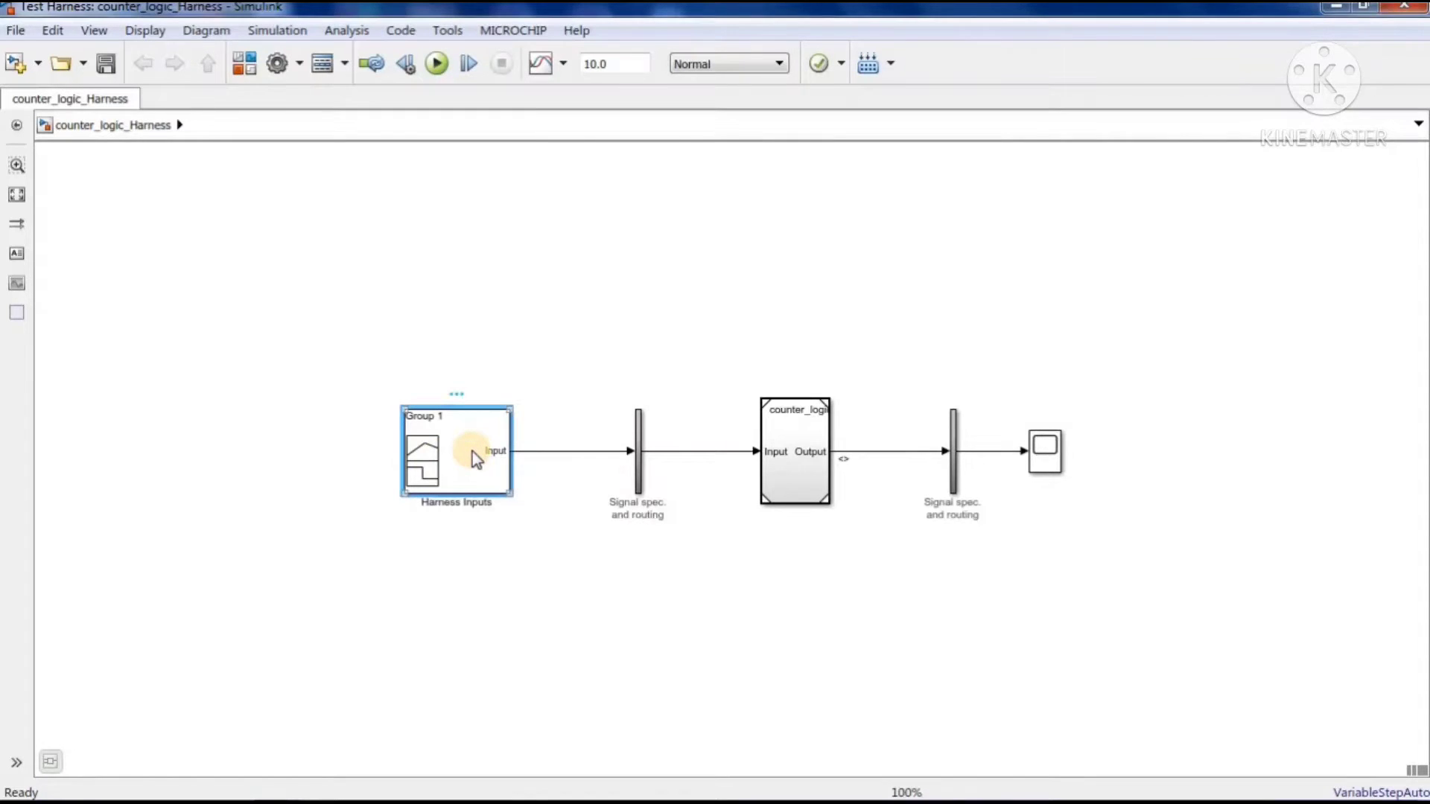
{"action": "double_click", "coordinate": [472, 451]}
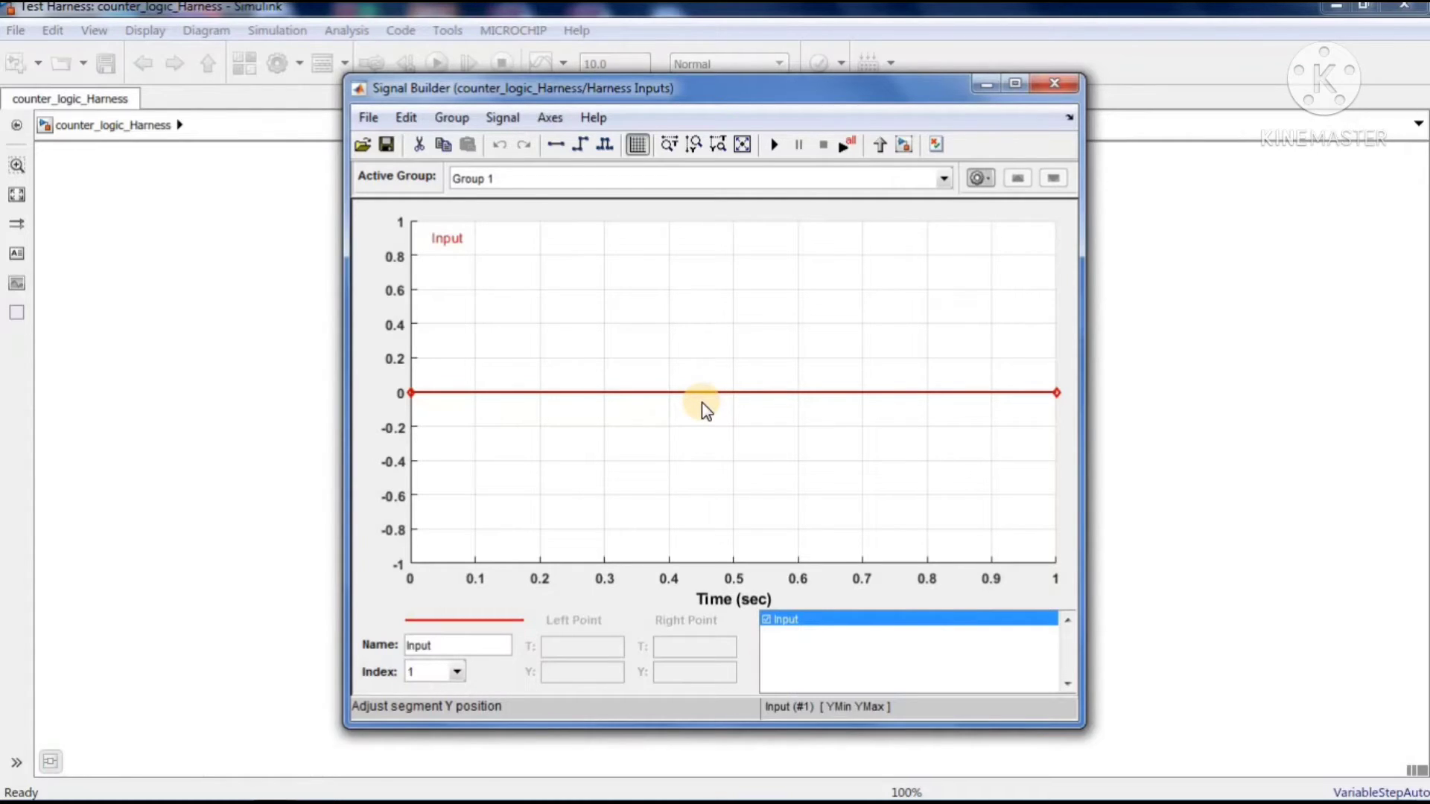
{"action": "left_click", "coordinate": [369, 119]}
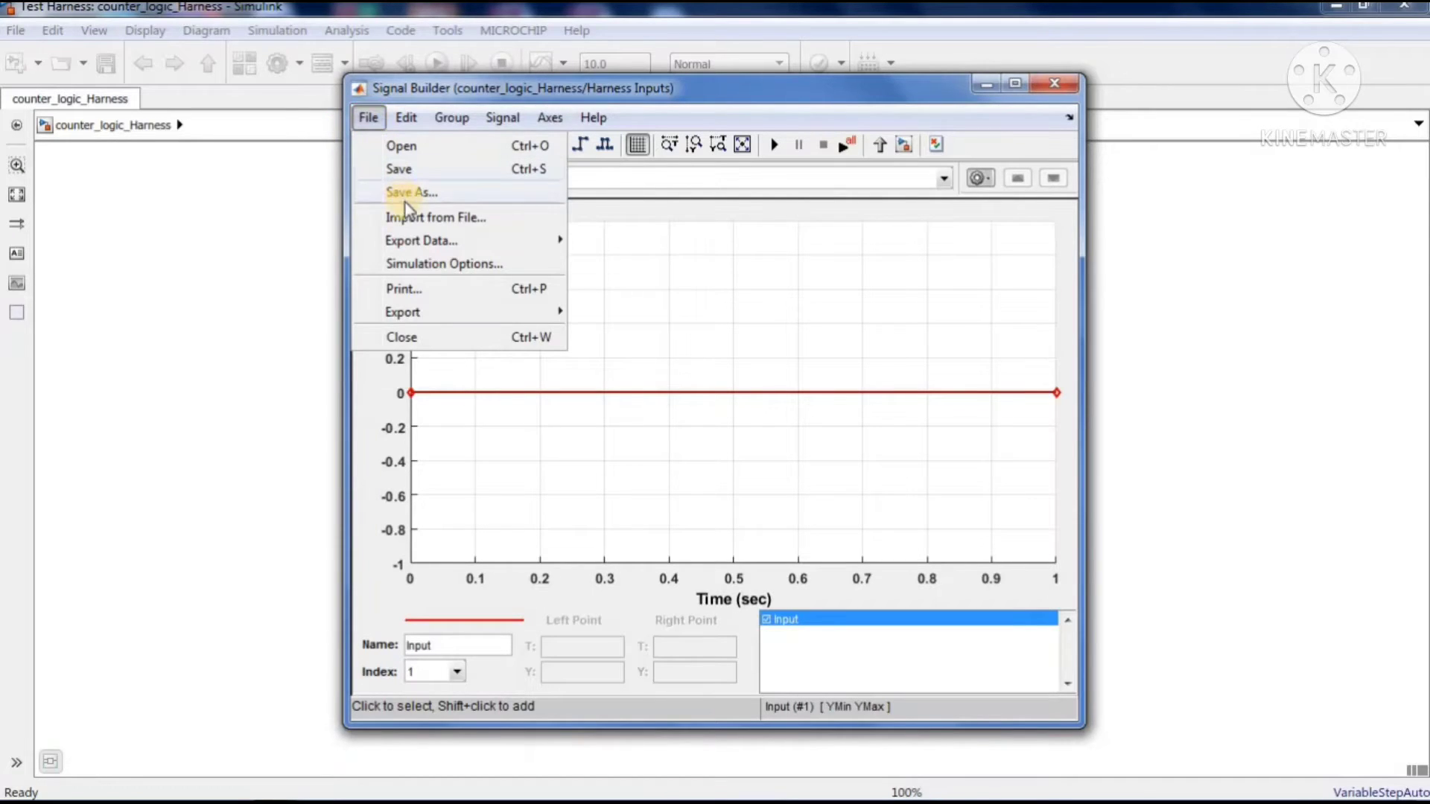
{"action": "left_click", "coordinate": [449, 217]}
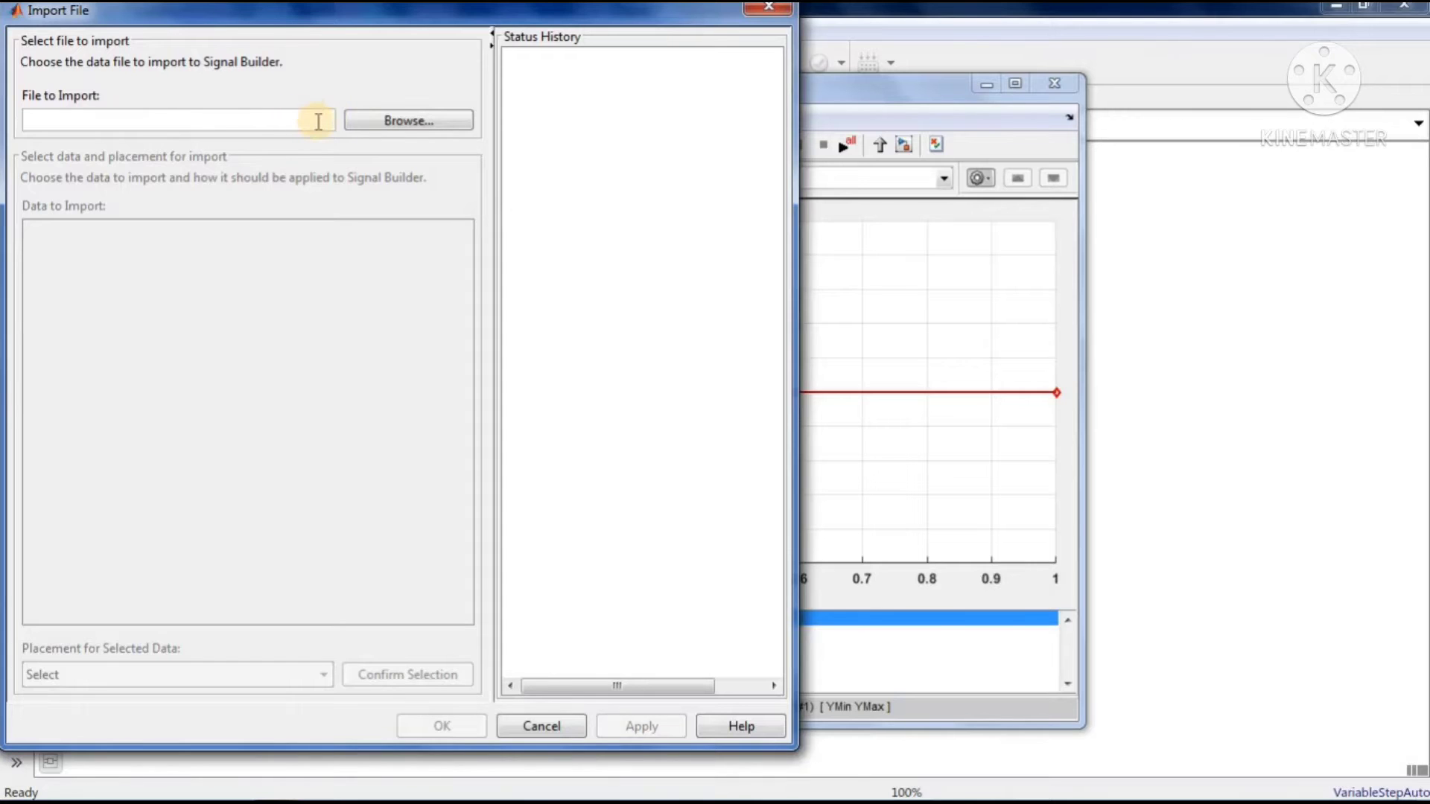
{"action": "left_click_drag", "start_coordinate": [441, 13], "coordinate": [440, 49]}
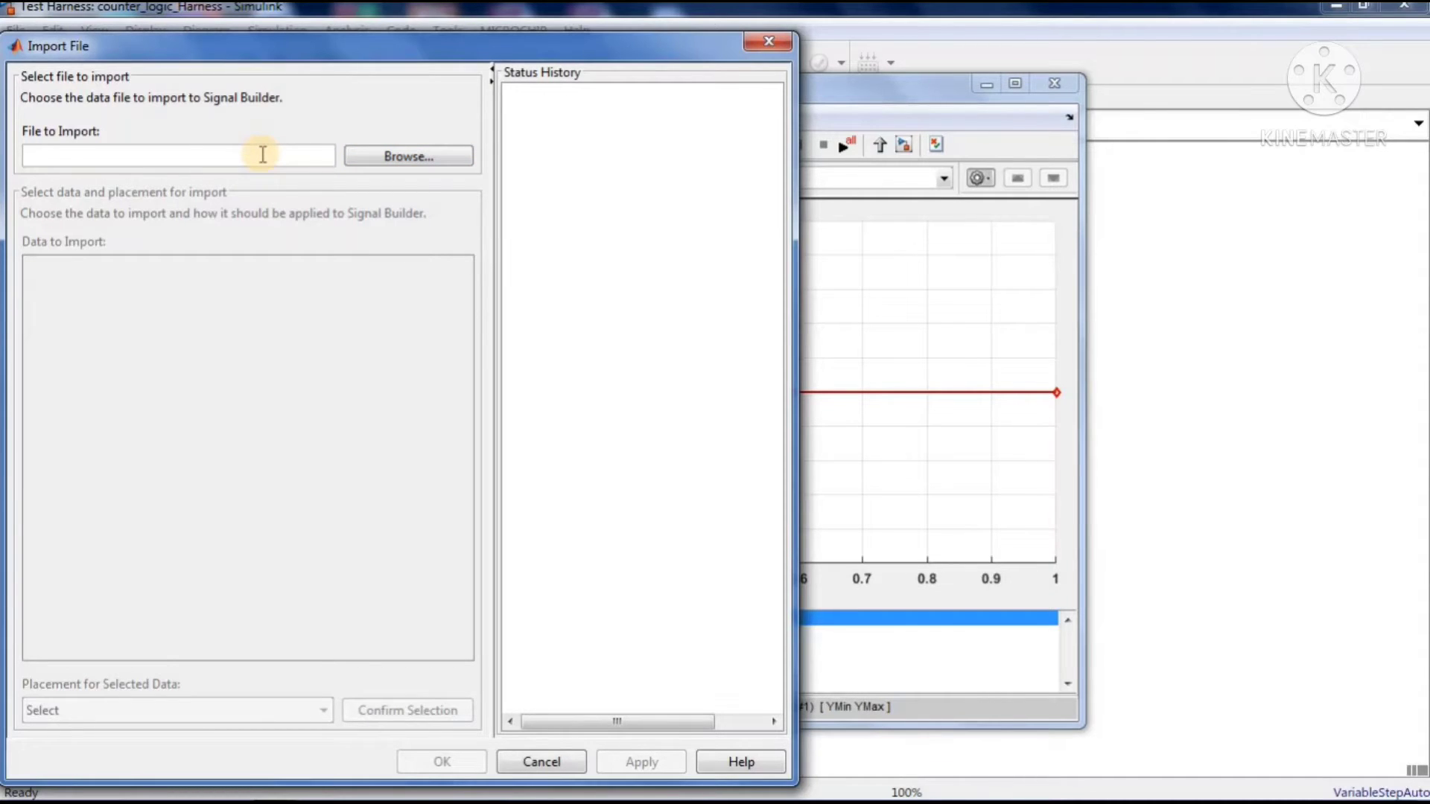
{"action": "left_click", "coordinate": [778, 43]}
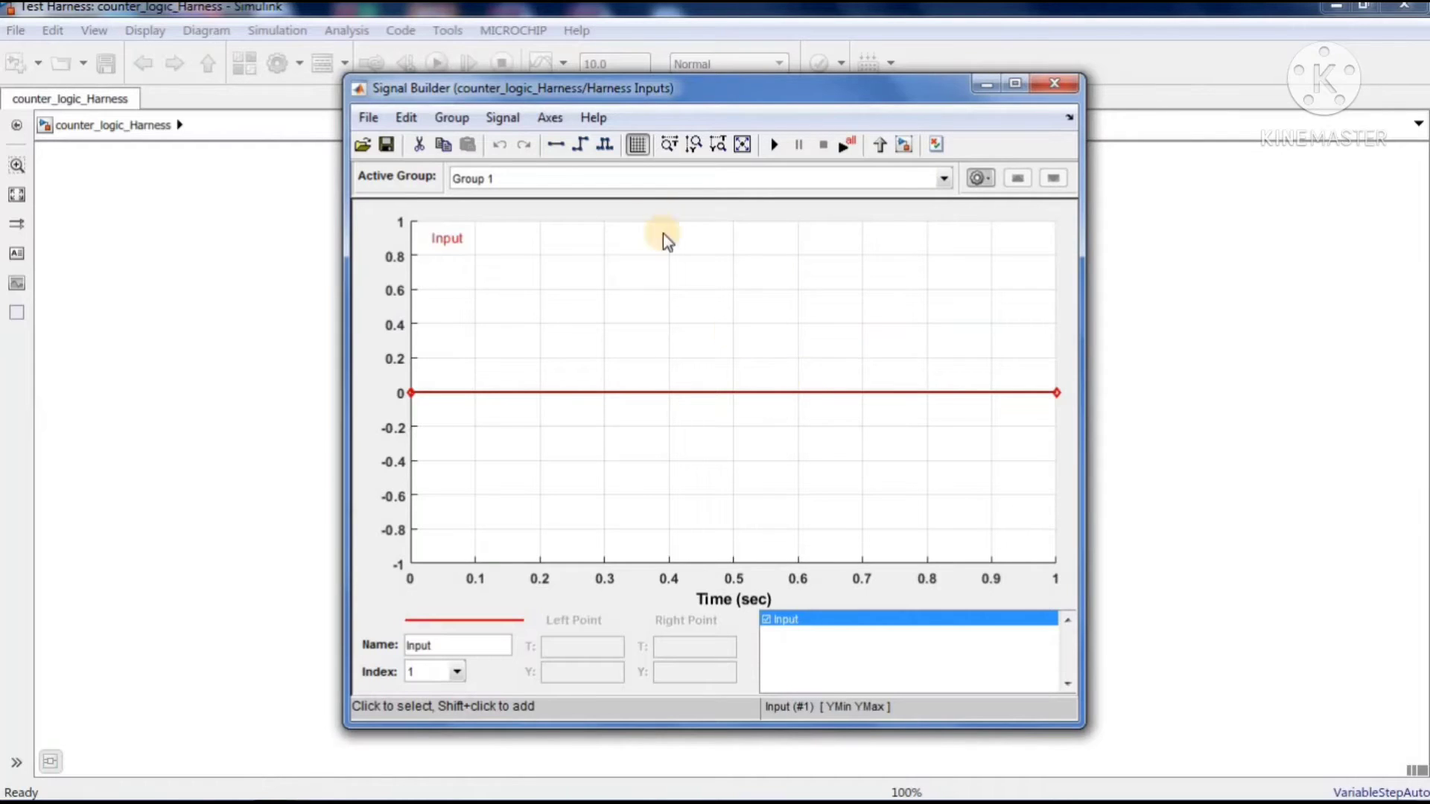
{"action": "left_click", "coordinate": [522, 179]}
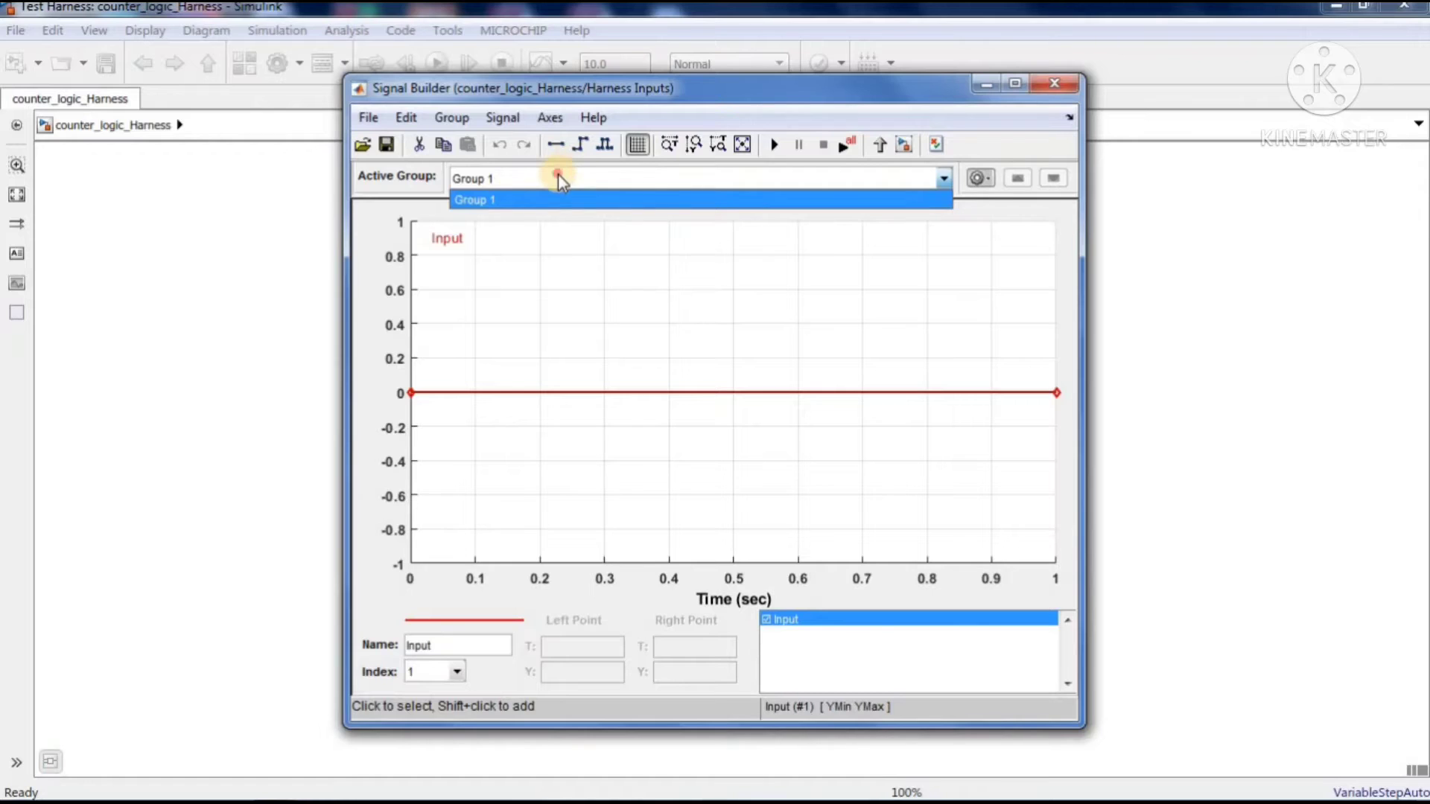
{"action": "left_click", "coordinate": [557, 175]}
{"action": "left_click", "coordinate": [504, 118]}
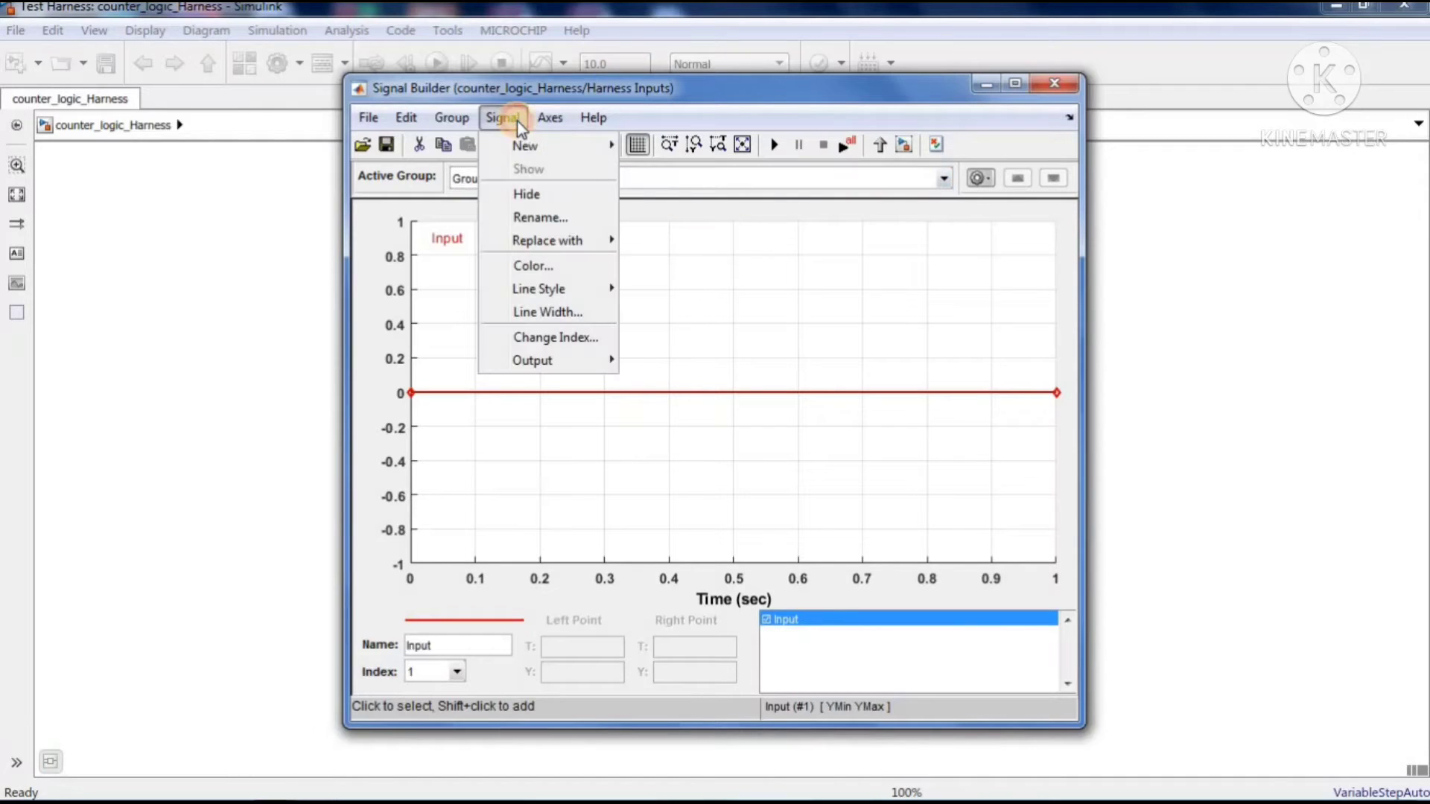
{"action": "left_click", "coordinate": [537, 221]}
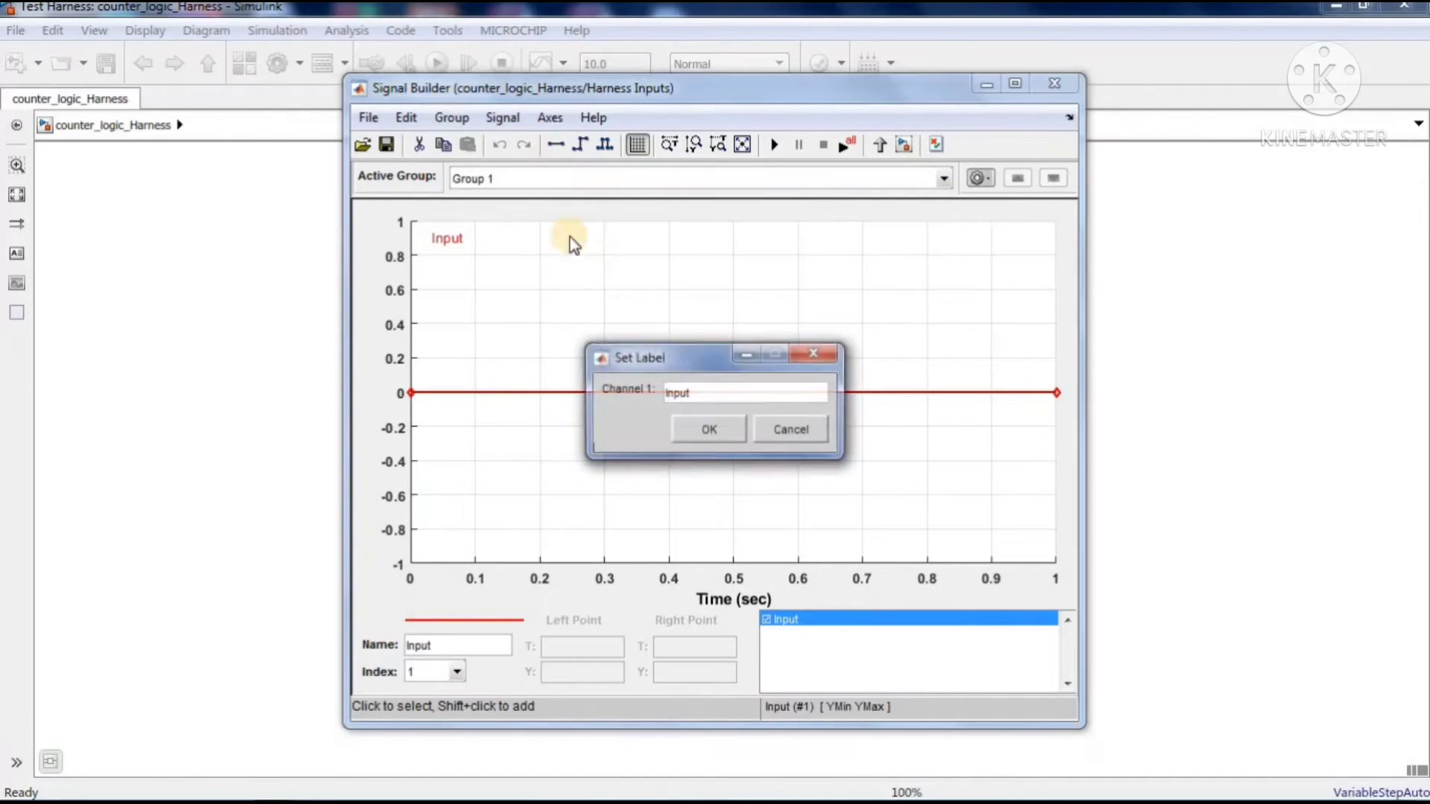
{"action": "left_click", "coordinate": [740, 402]}
{"action": "left_click", "coordinate": [813, 353]}
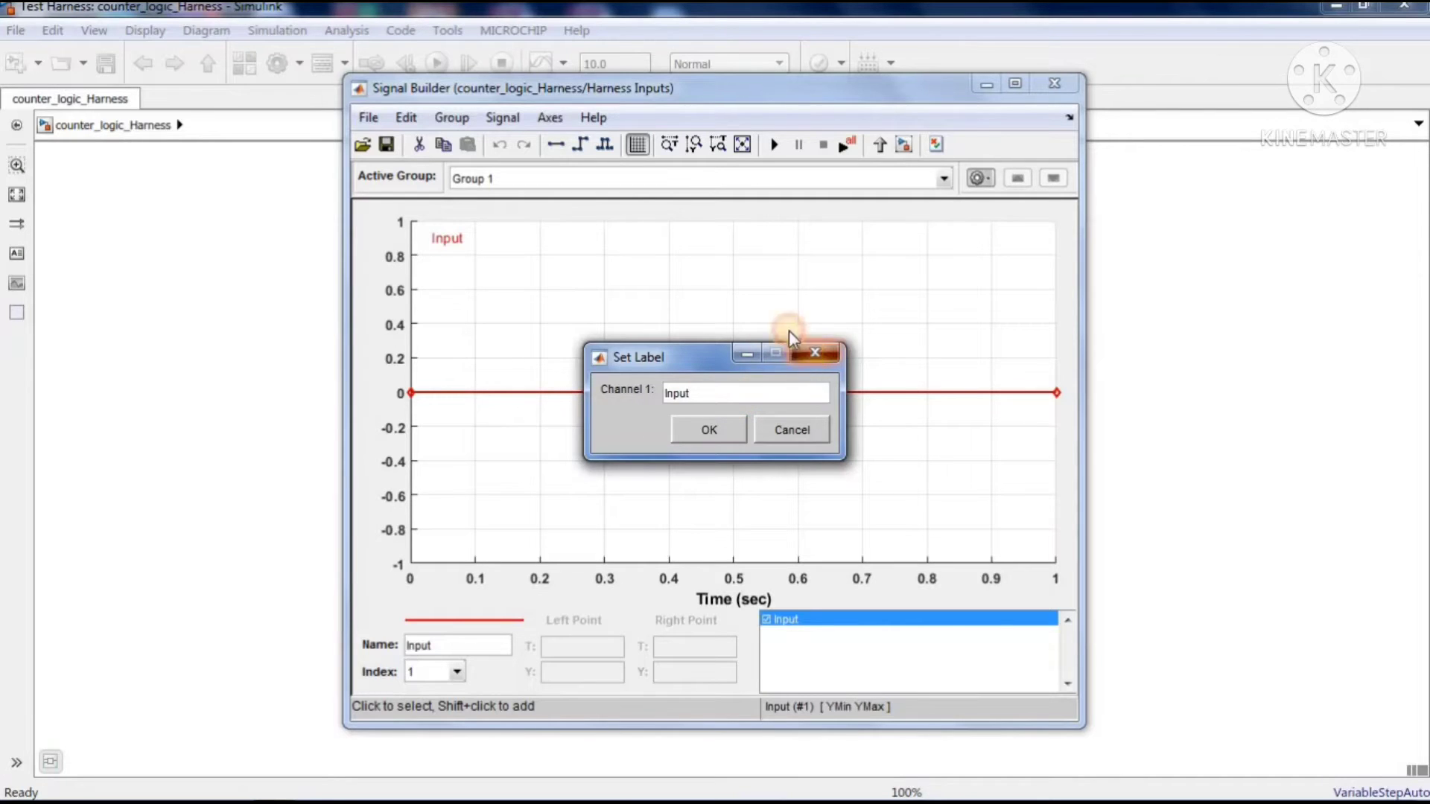
Rename the active signal group to test1
{"action": "left_click", "coordinate": [989, 181]}
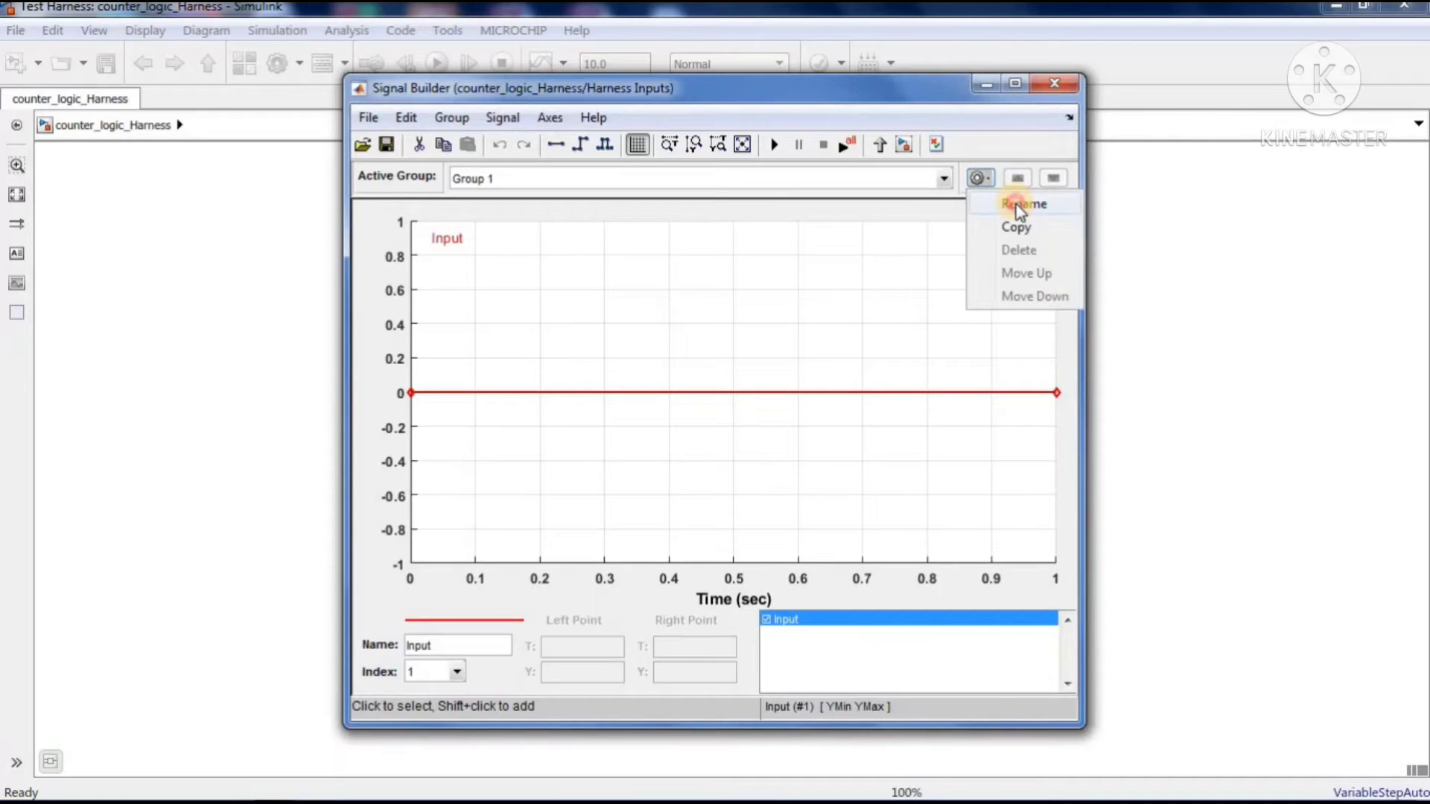
{"action": "left_click", "coordinate": [1015, 203]}
{"action": "left_click", "coordinate": [737, 399]}
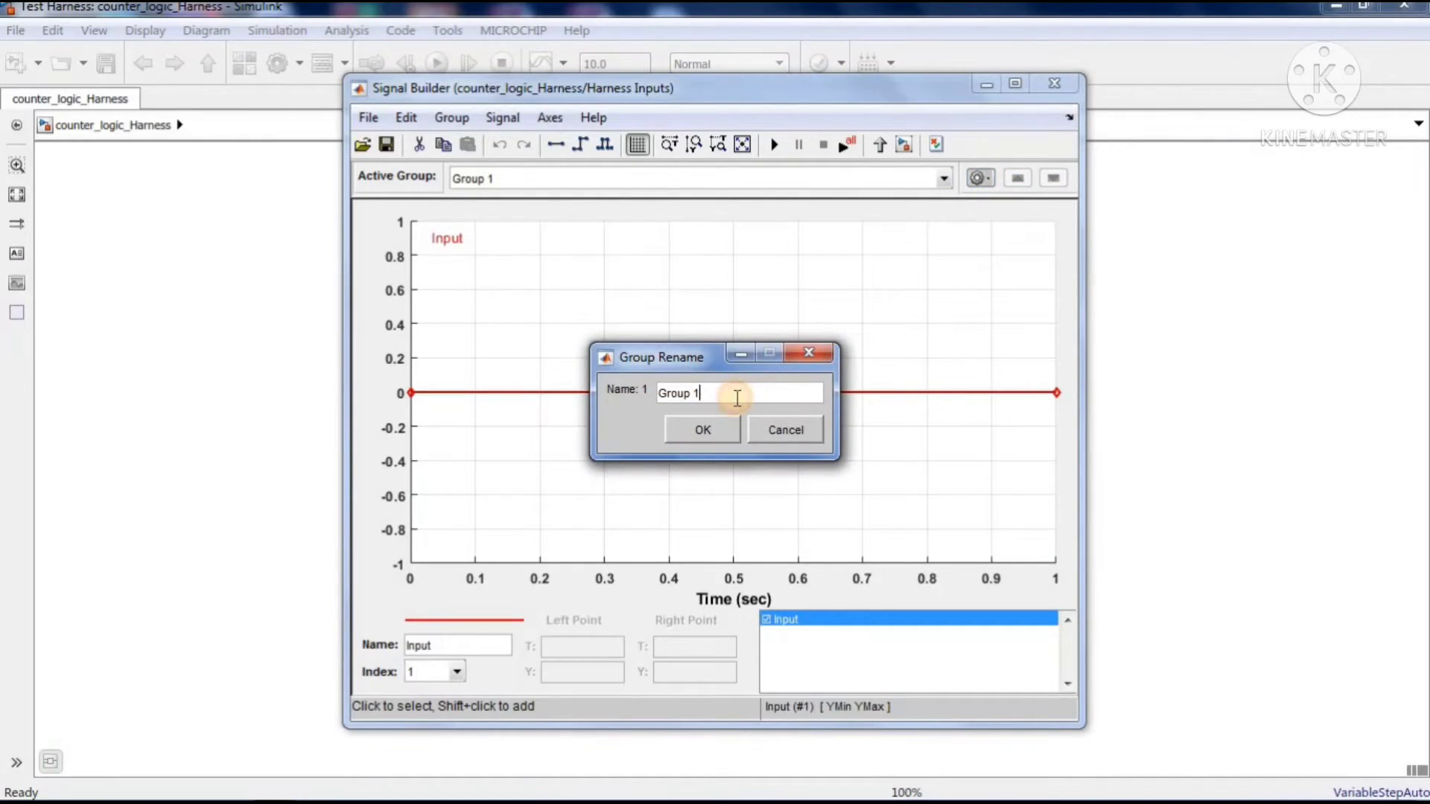
{"action": "key", "text": "BackSpace"}
{"action": "key", "text": "BackSpace"}
{"action": "key", "text": "BackSpace"}
{"action": "key", "text": "BackSpace"}
{"action": "key", "text": "BackSpace"}
{"action": "key", "text": "BackSpace"}
{"action": "key", "text": "BackSpace"}
{"action": "type", "text": "tesy"}
{"action": "key", "text": "BackSpace"}
{"action": "type", "text": "t1"}
{"action": "left_click", "coordinate": [722, 430]}
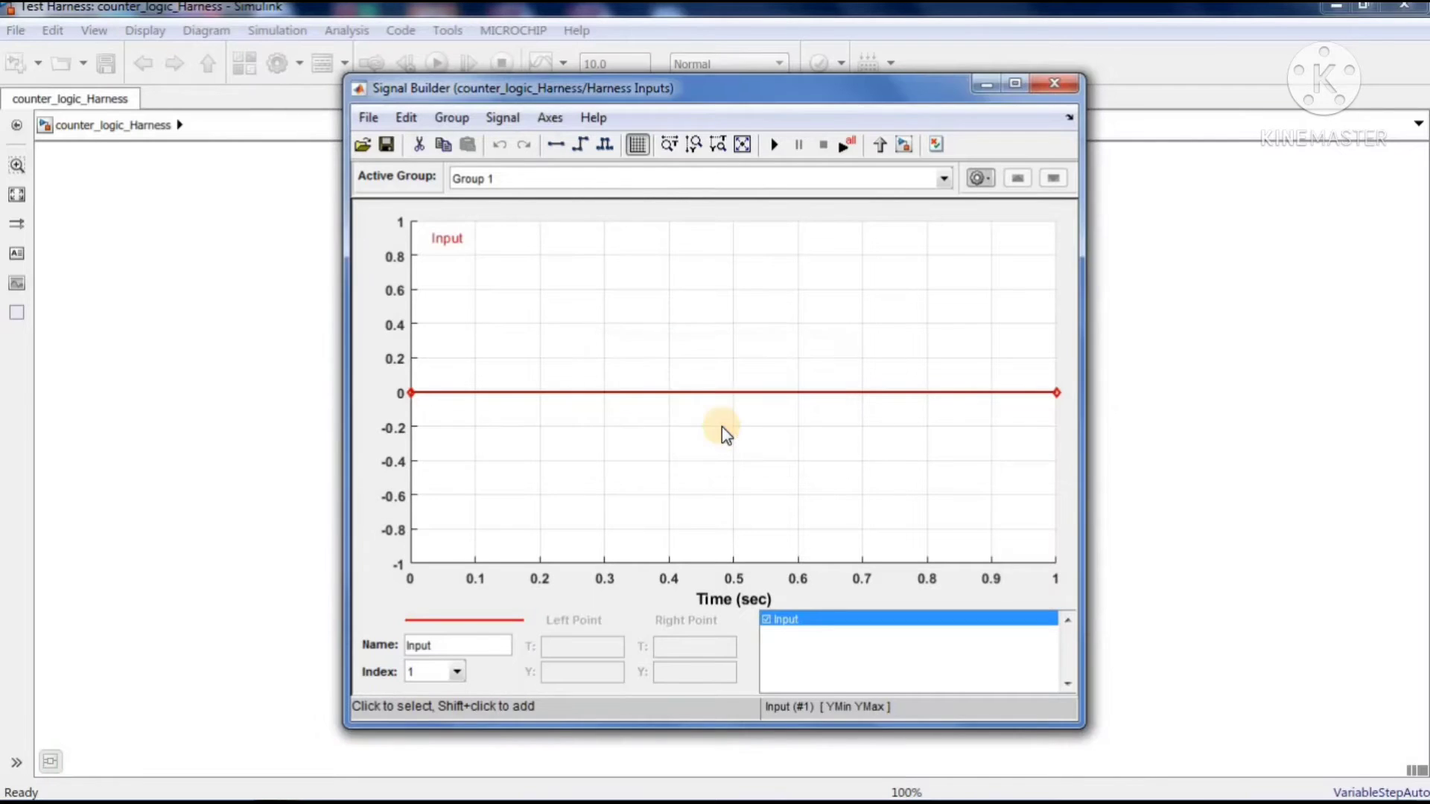
Deselect the Input signal and widen the Signal Builder window to enlarge the plot area
{"action": "left_click", "coordinate": [686, 392]}
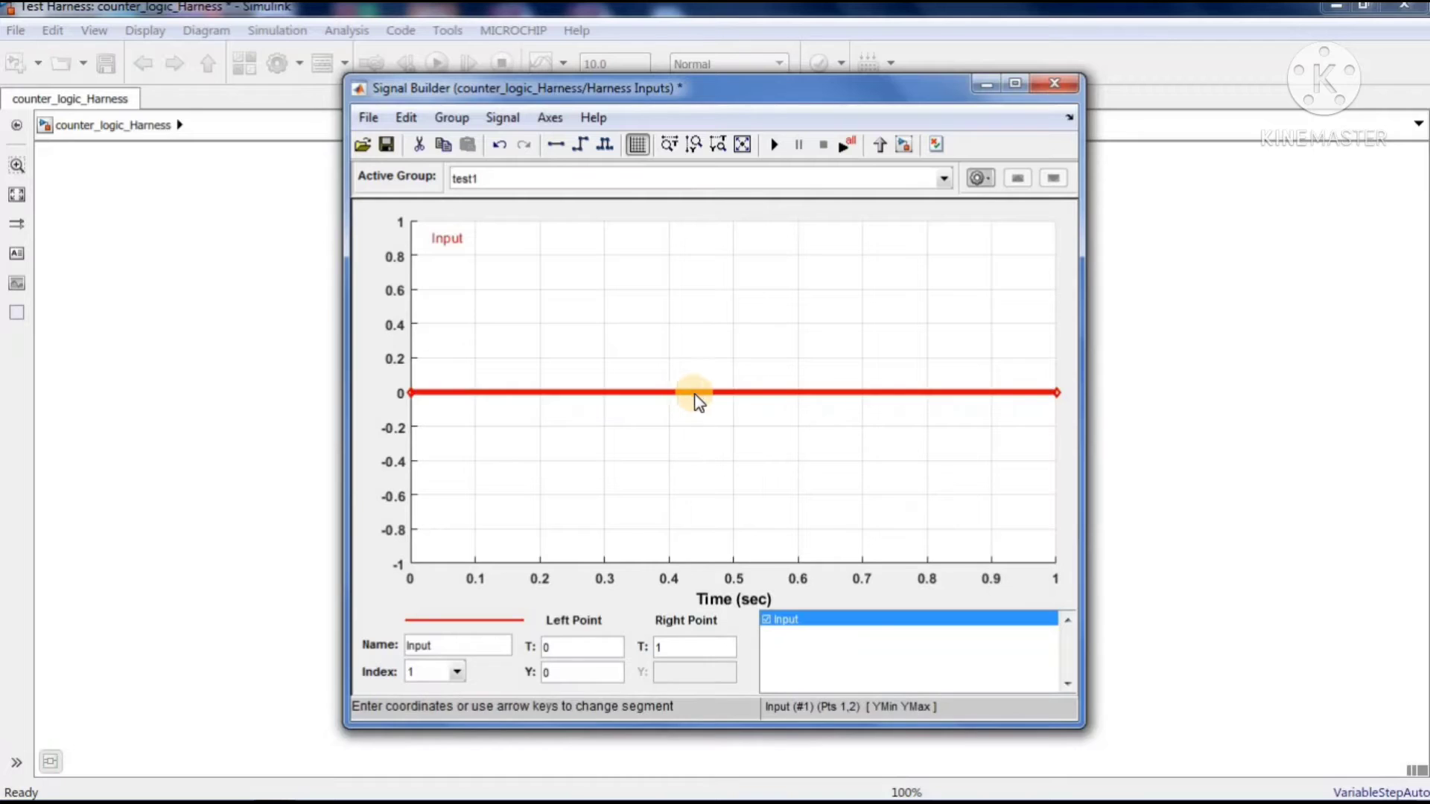
{"action": "left_click", "coordinate": [753, 431]}
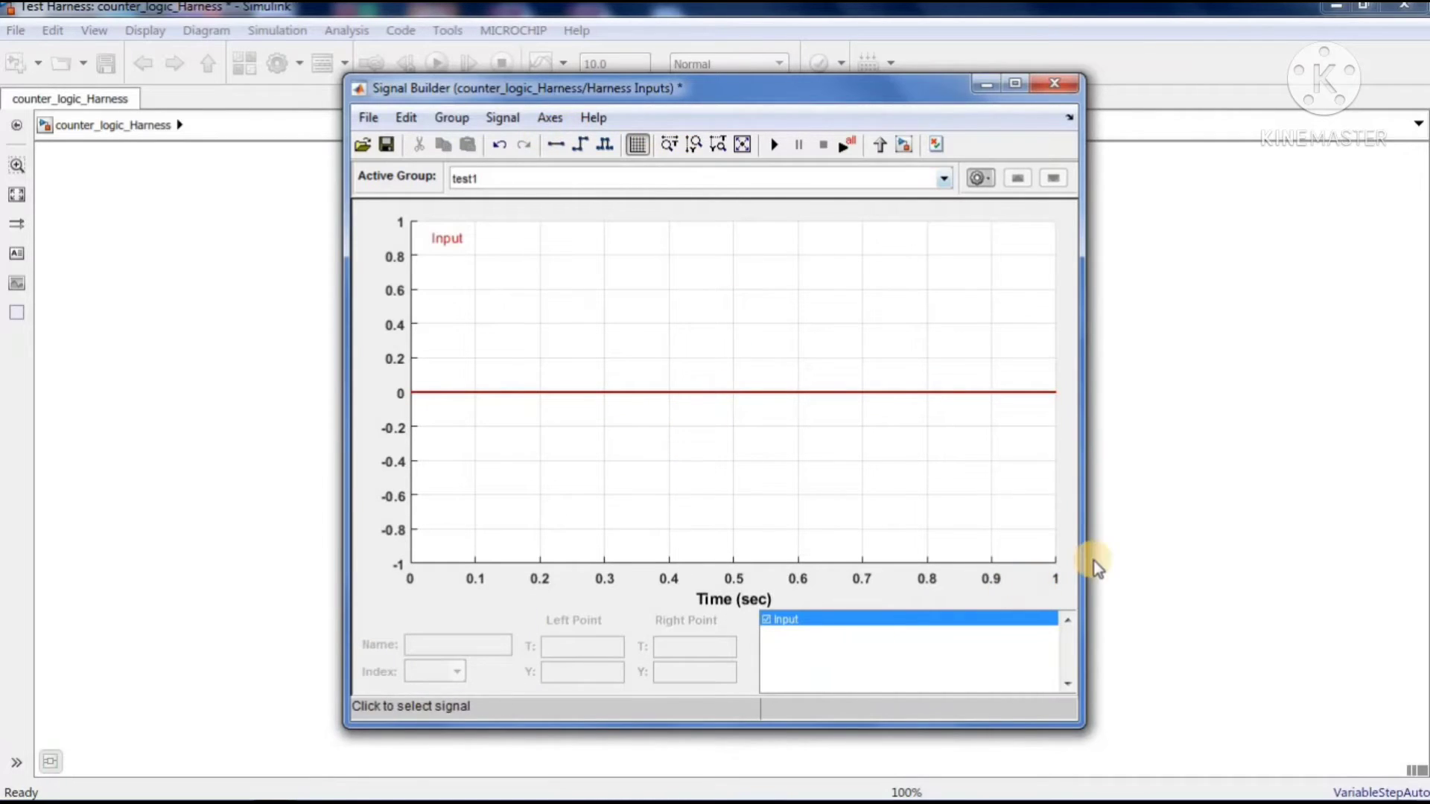
{"action": "left_click_drag", "start_coordinate": [1080, 543], "coordinate": [1278, 521]}
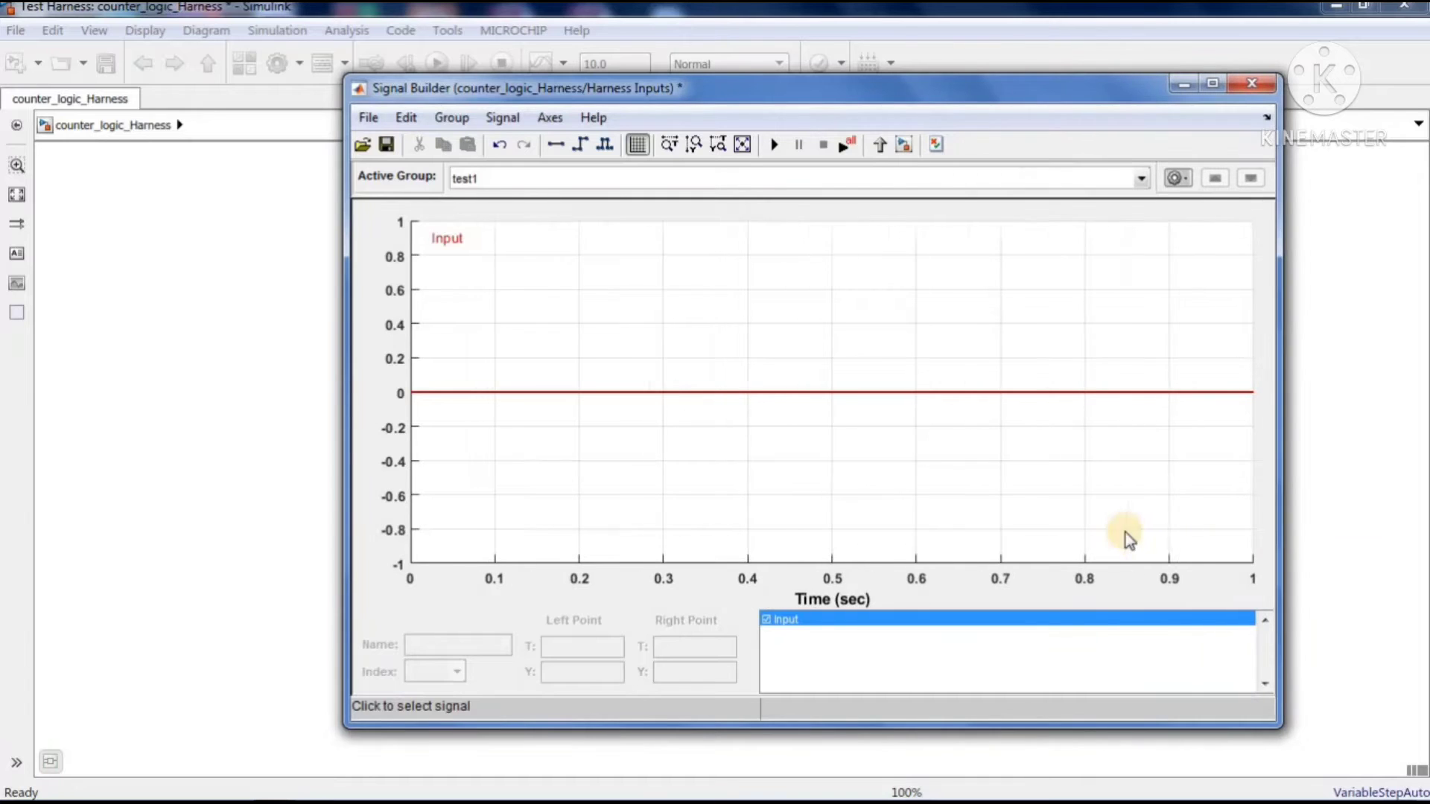
Extend the signal time range of the test1 group to a maximum time of 50 seconds
{"action": "left_click", "coordinate": [542, 118]}
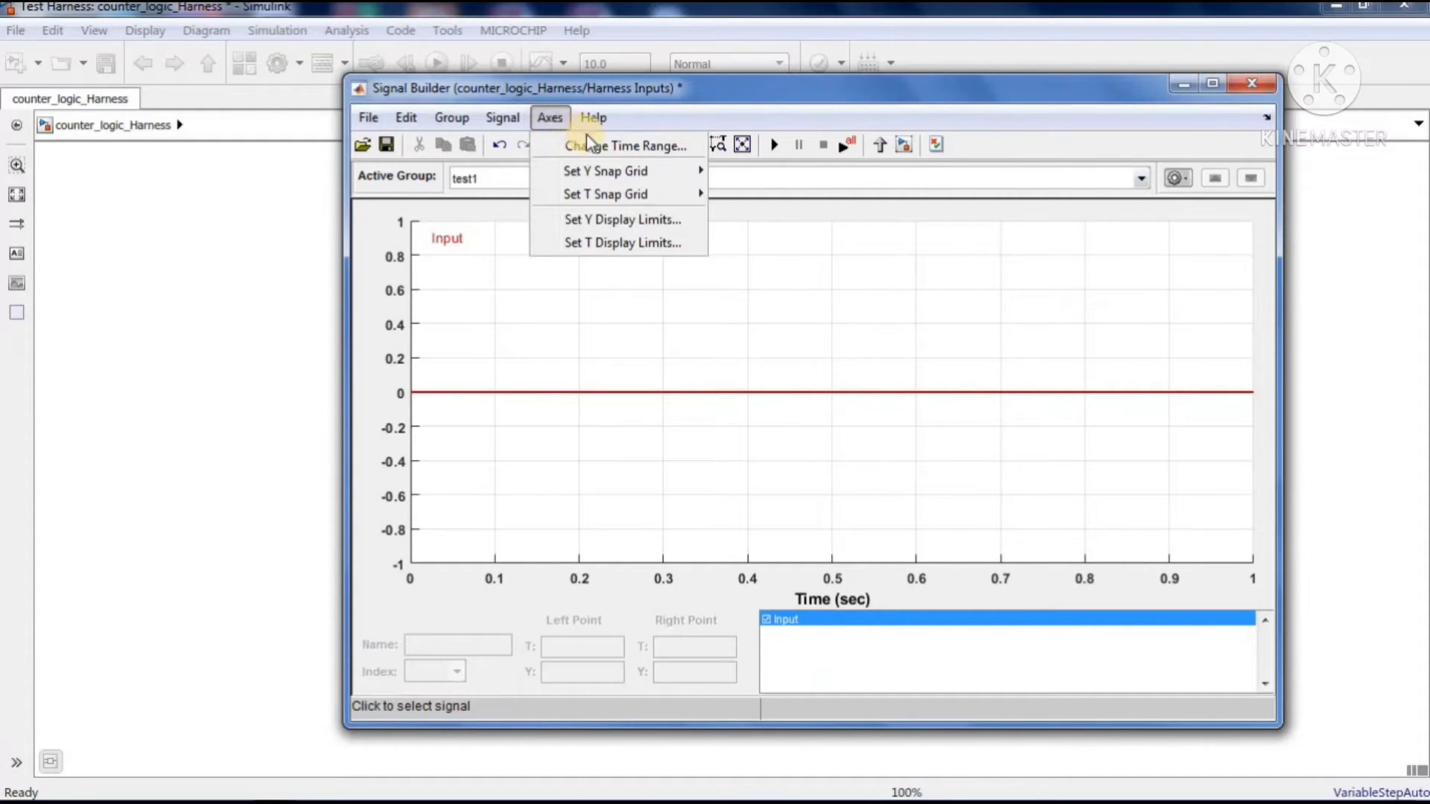
{"action": "left_click", "coordinate": [634, 149]}
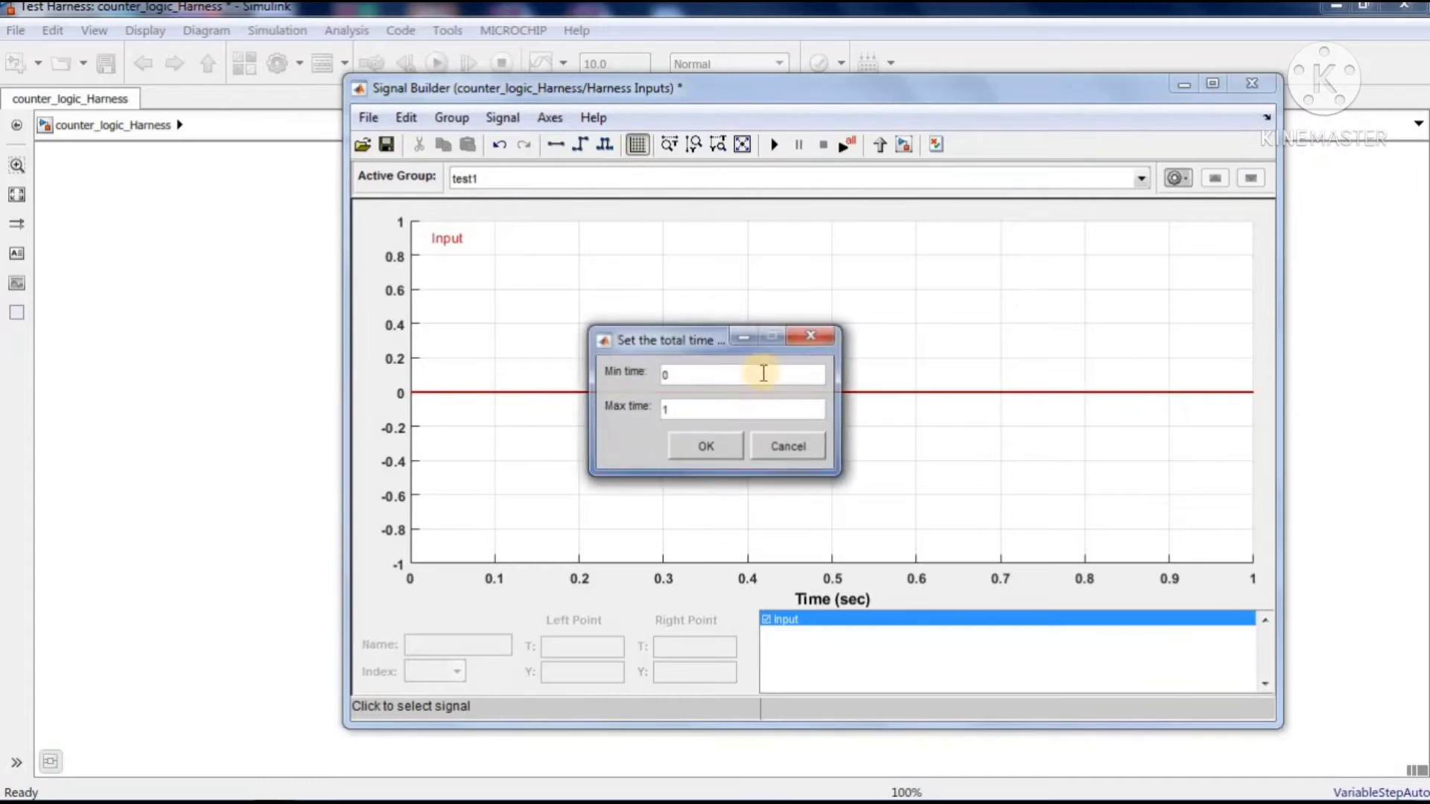
{"action": "double_click", "coordinate": [668, 410]}
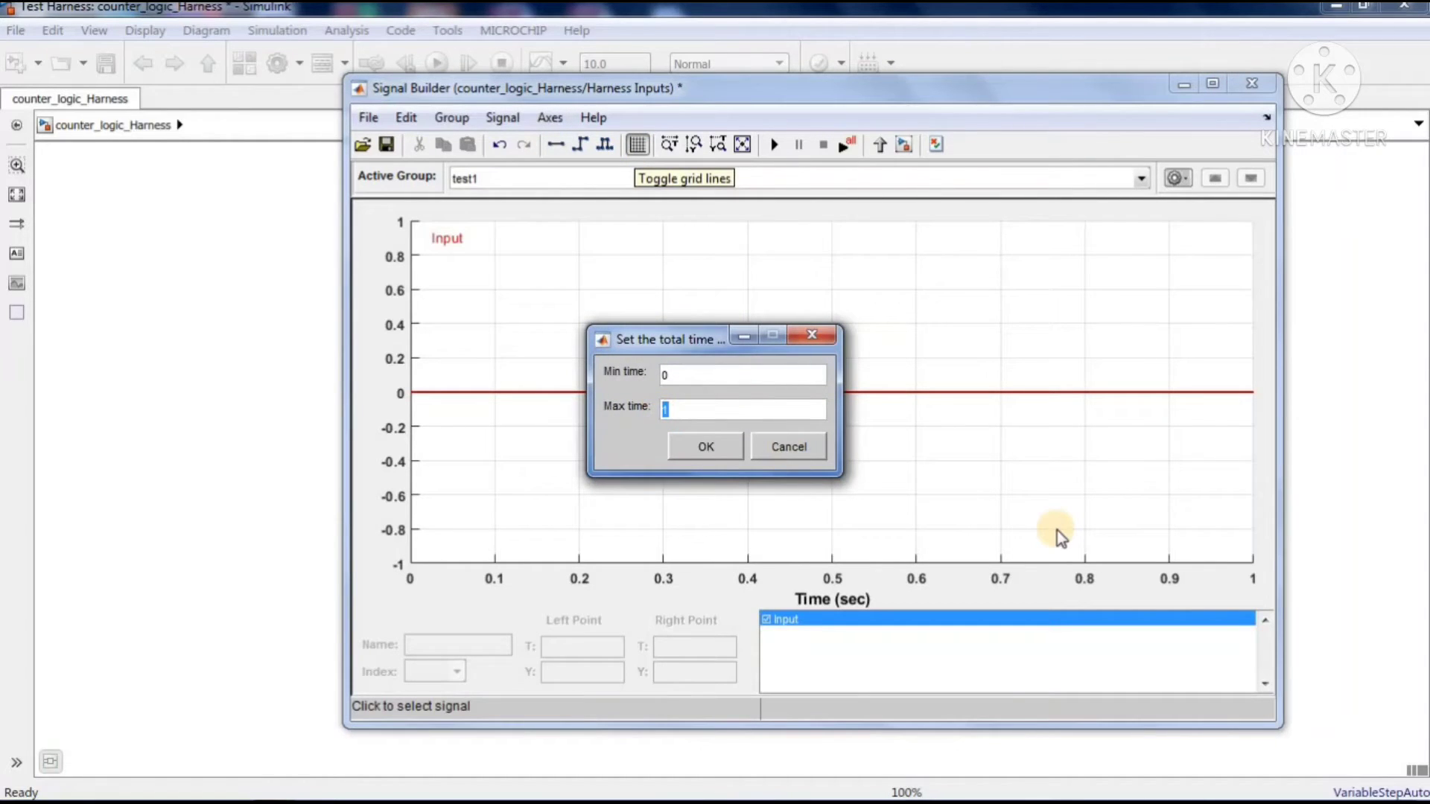
{"action": "type", "text": "50"}
{"action": "left_click", "coordinate": [689, 445]}
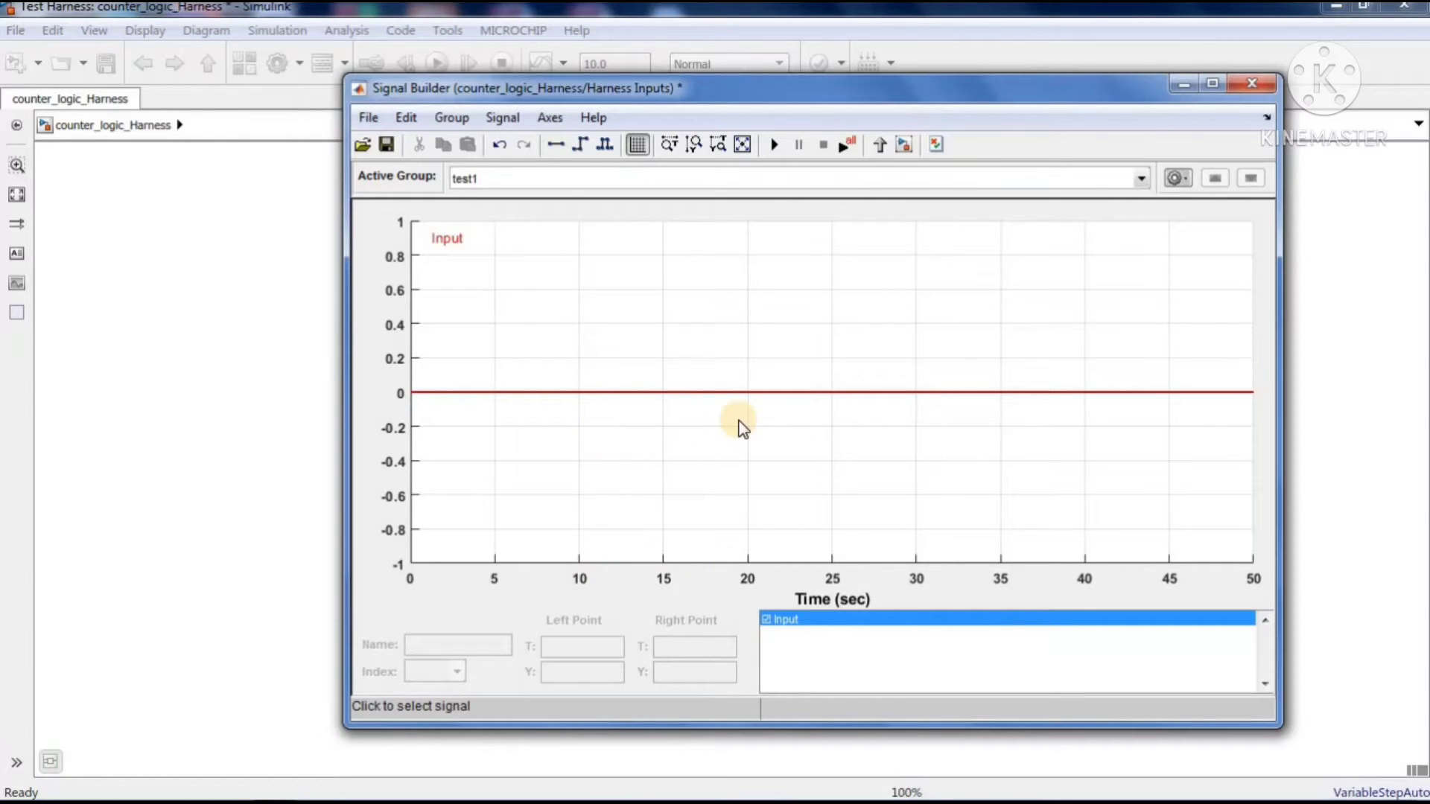
Add points to the Input signal at 10 s and about 15 s, and shift the segment between them slightly below the baseline
{"action": "left_click", "coordinate": [578, 392]}
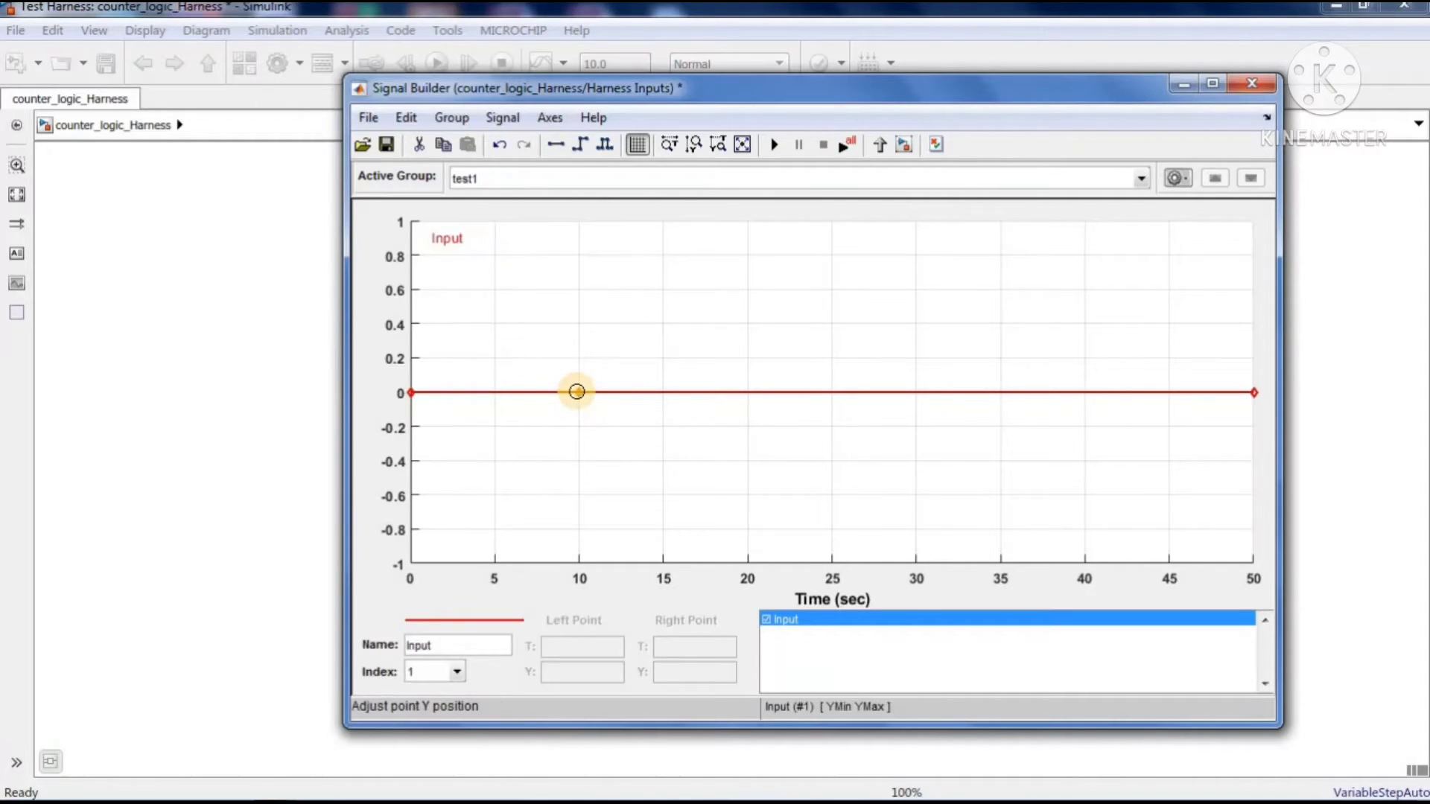
{"action": "left_click", "coordinate": [660, 392], "text": "shift"}
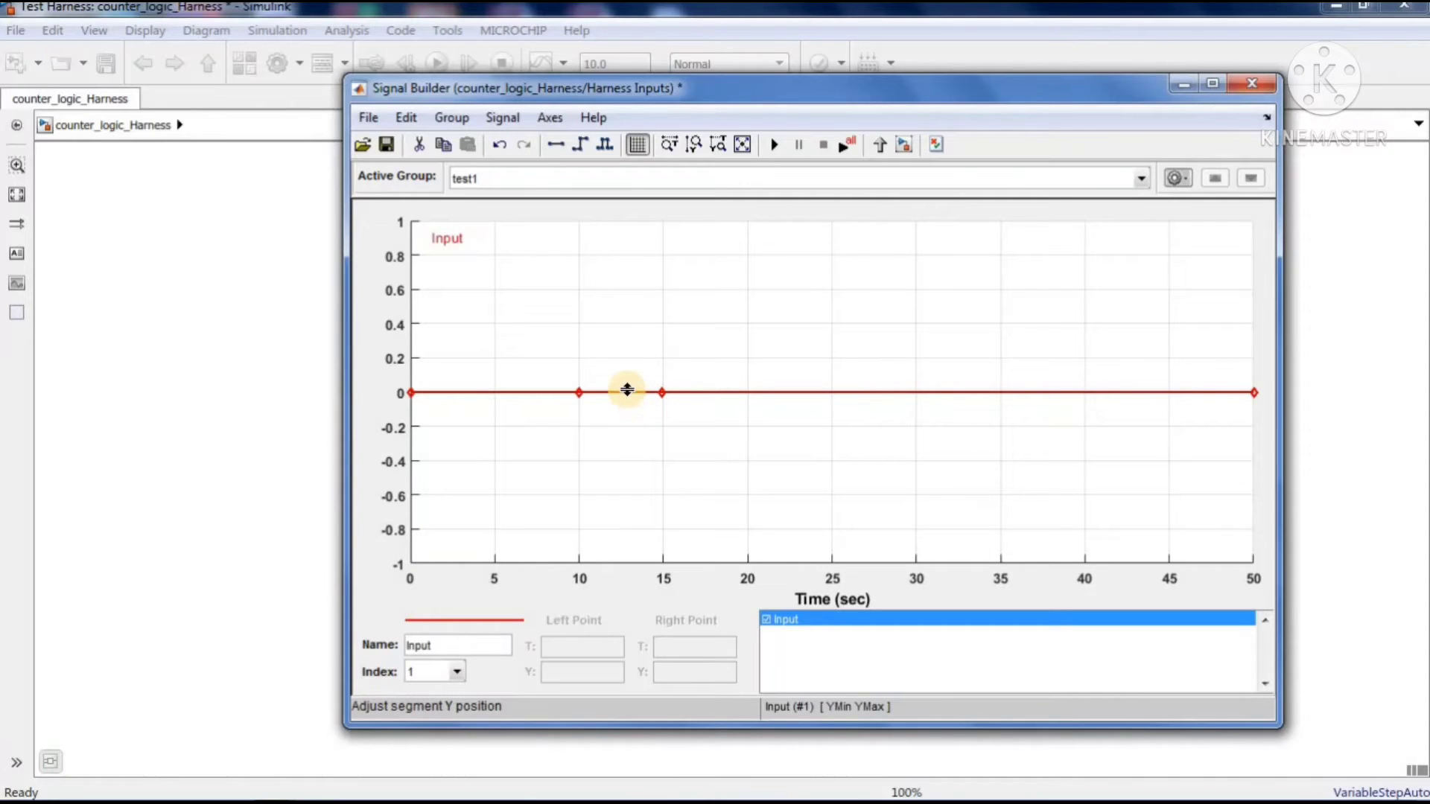
{"action": "left_click", "coordinate": [623, 393]}
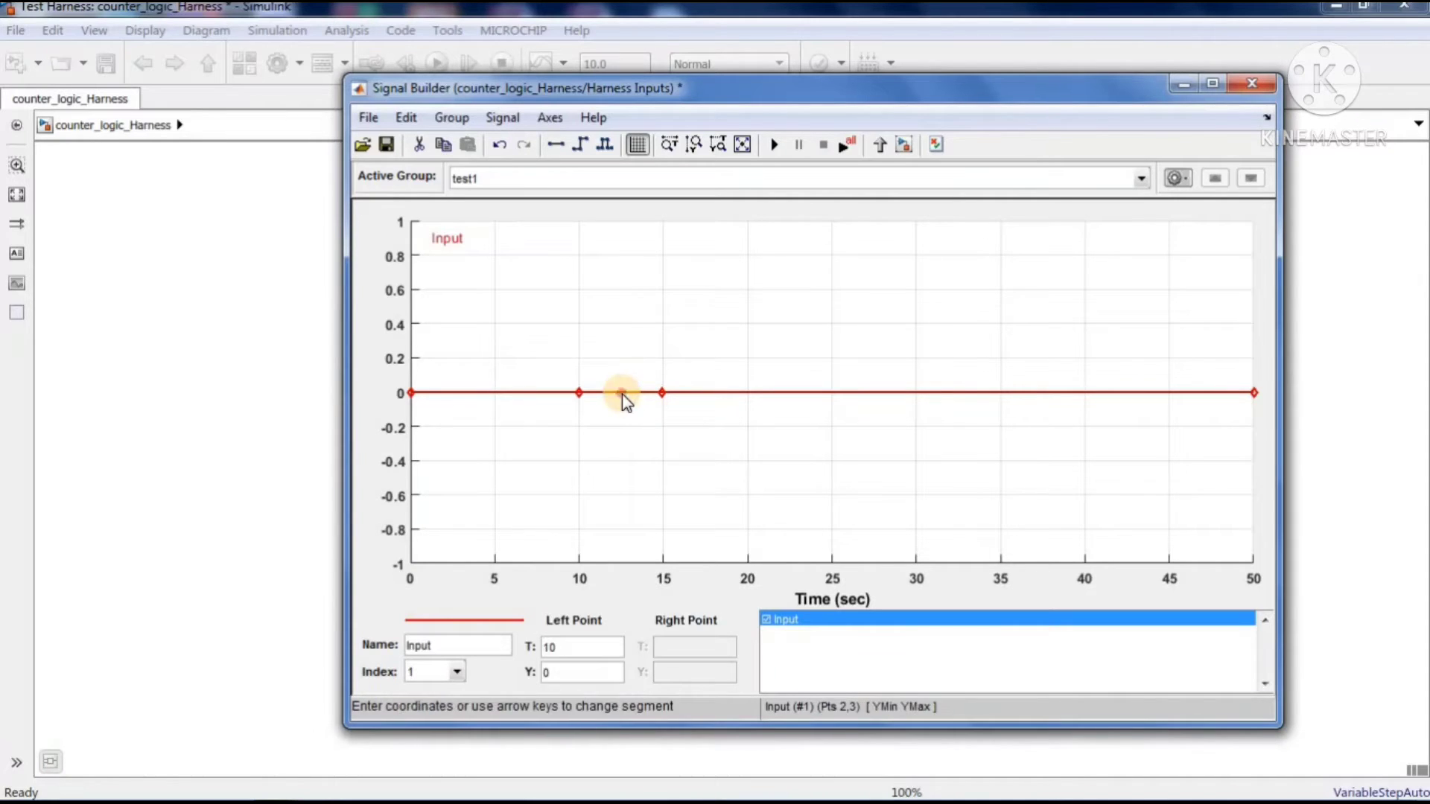
{"action": "left_click_drag", "start_coordinate": [623, 395], "coordinate": [623, 396]}
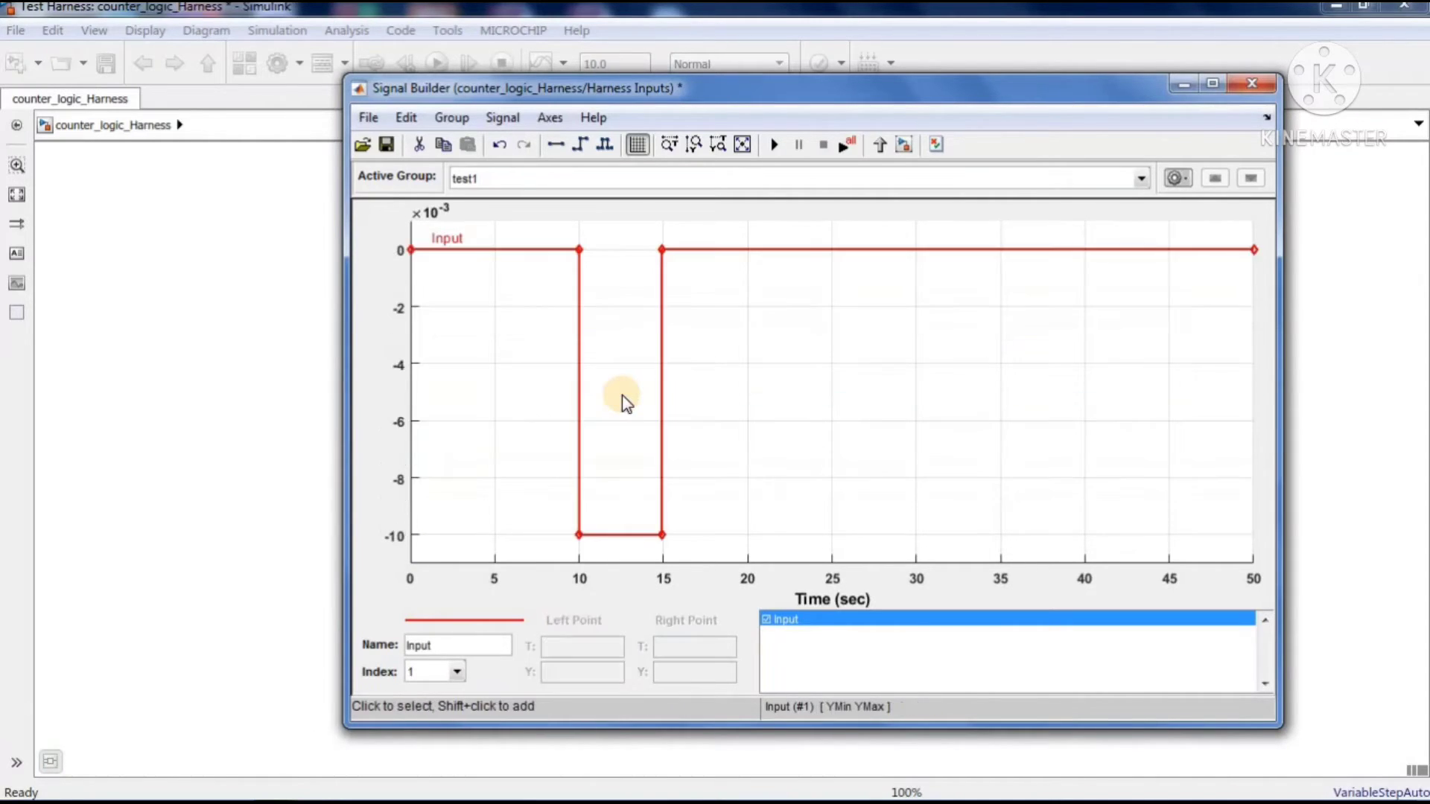
Set the Y value of the Input segment between the two added points to 20, and deselect the signal
{"action": "left_click", "coordinate": [624, 535]}
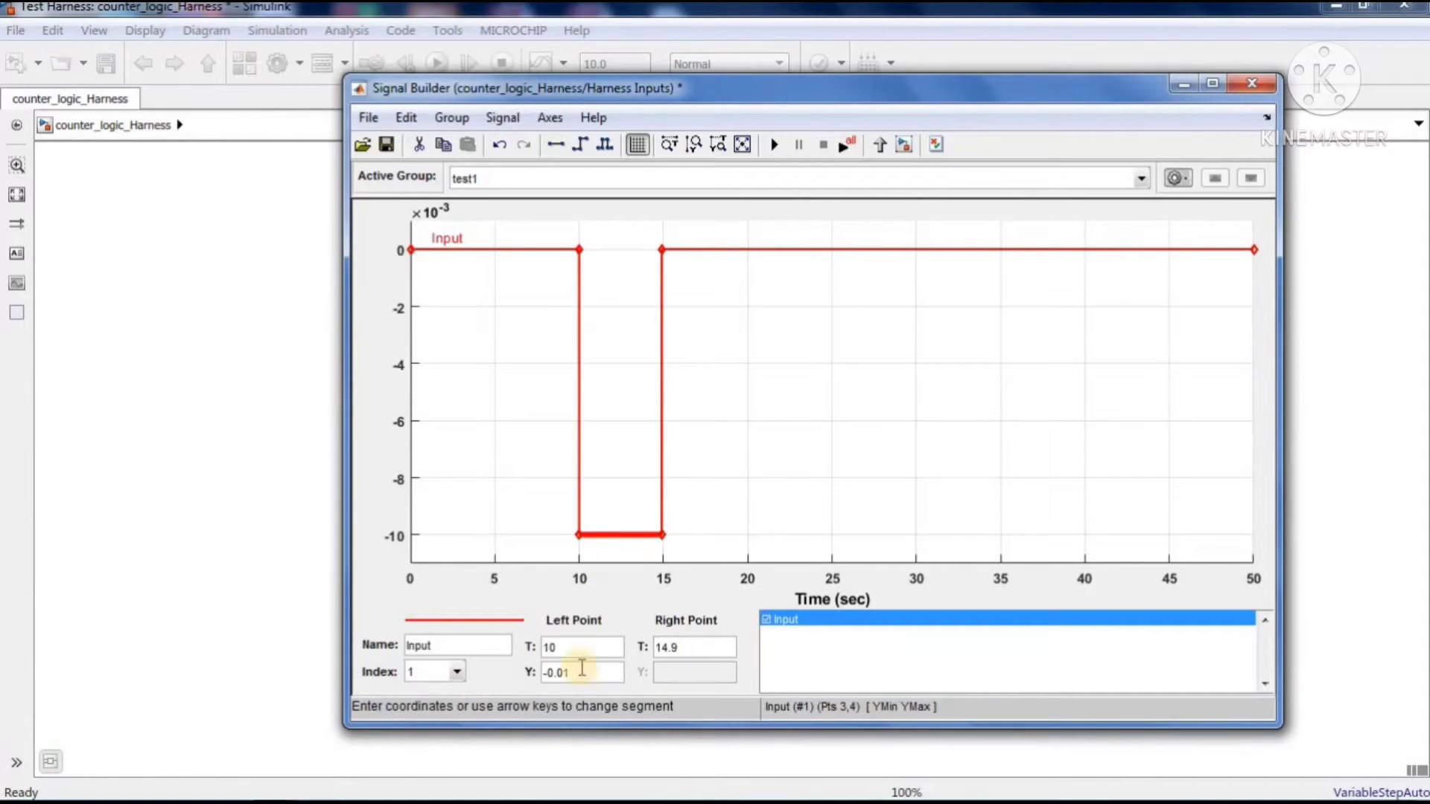
{"action": "left_click_drag", "start_coordinate": [577, 672], "coordinate": [529, 672]}
{"action": "type", "text": "2.0"}
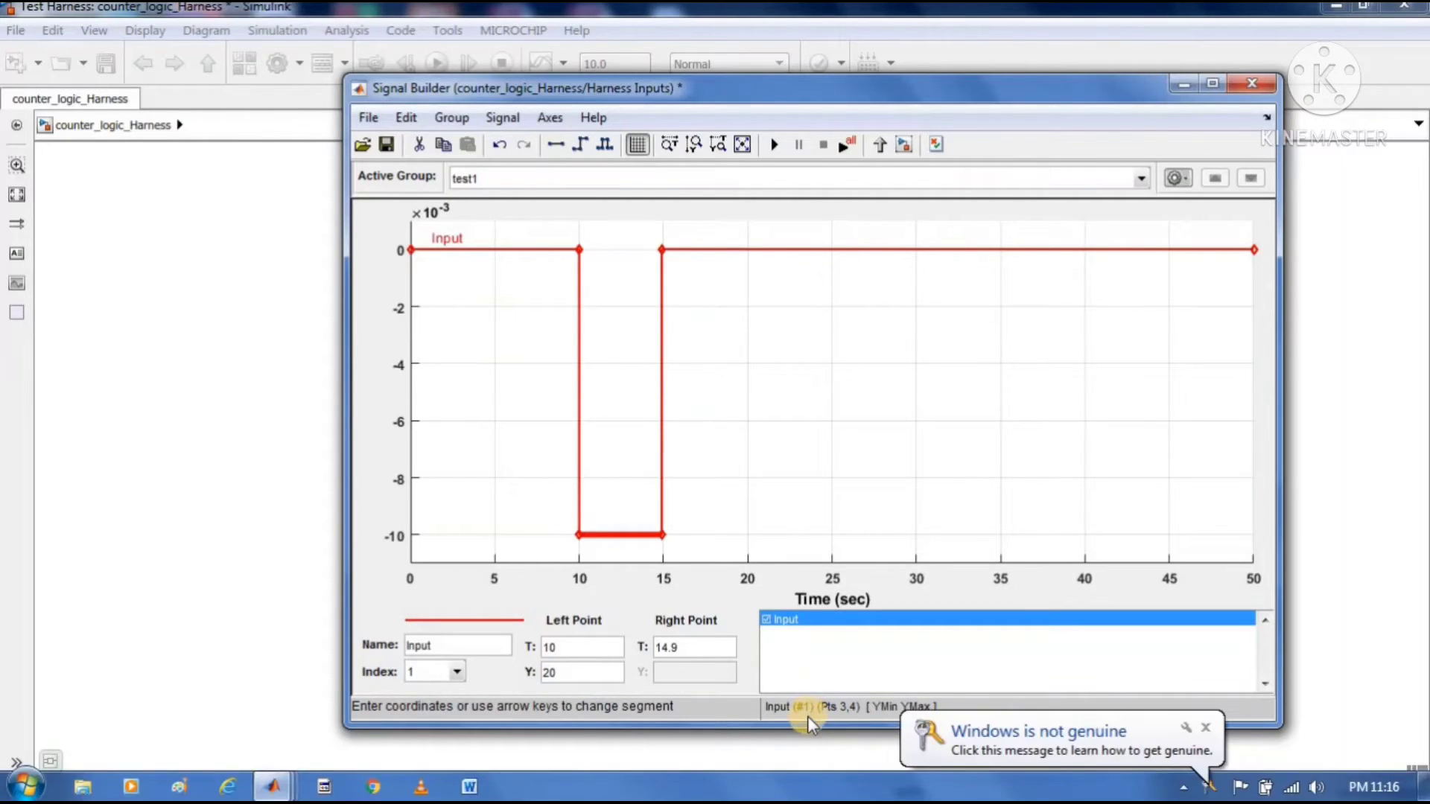
{"action": "key", "text": "Return"}
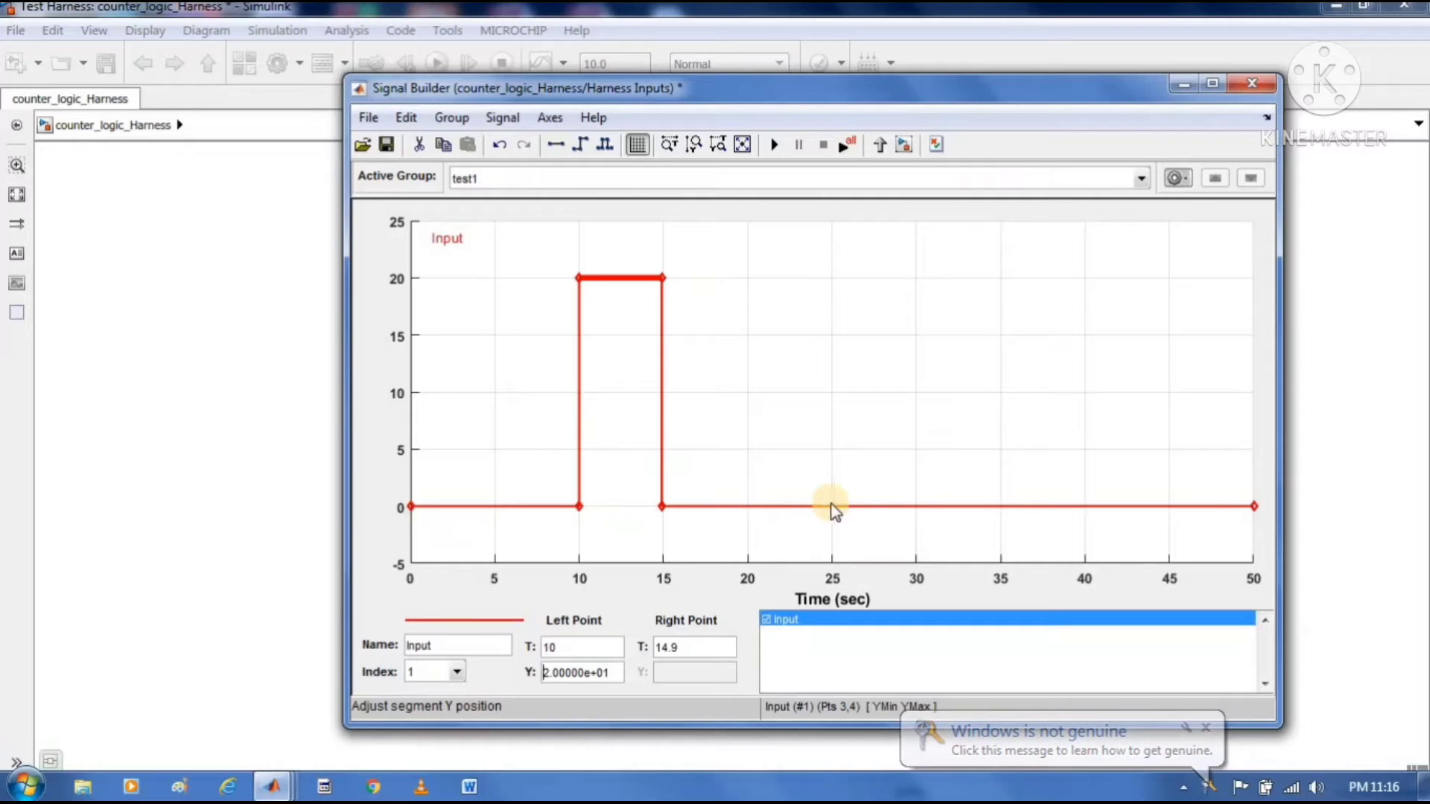
{"action": "left_click", "coordinate": [861, 429]}
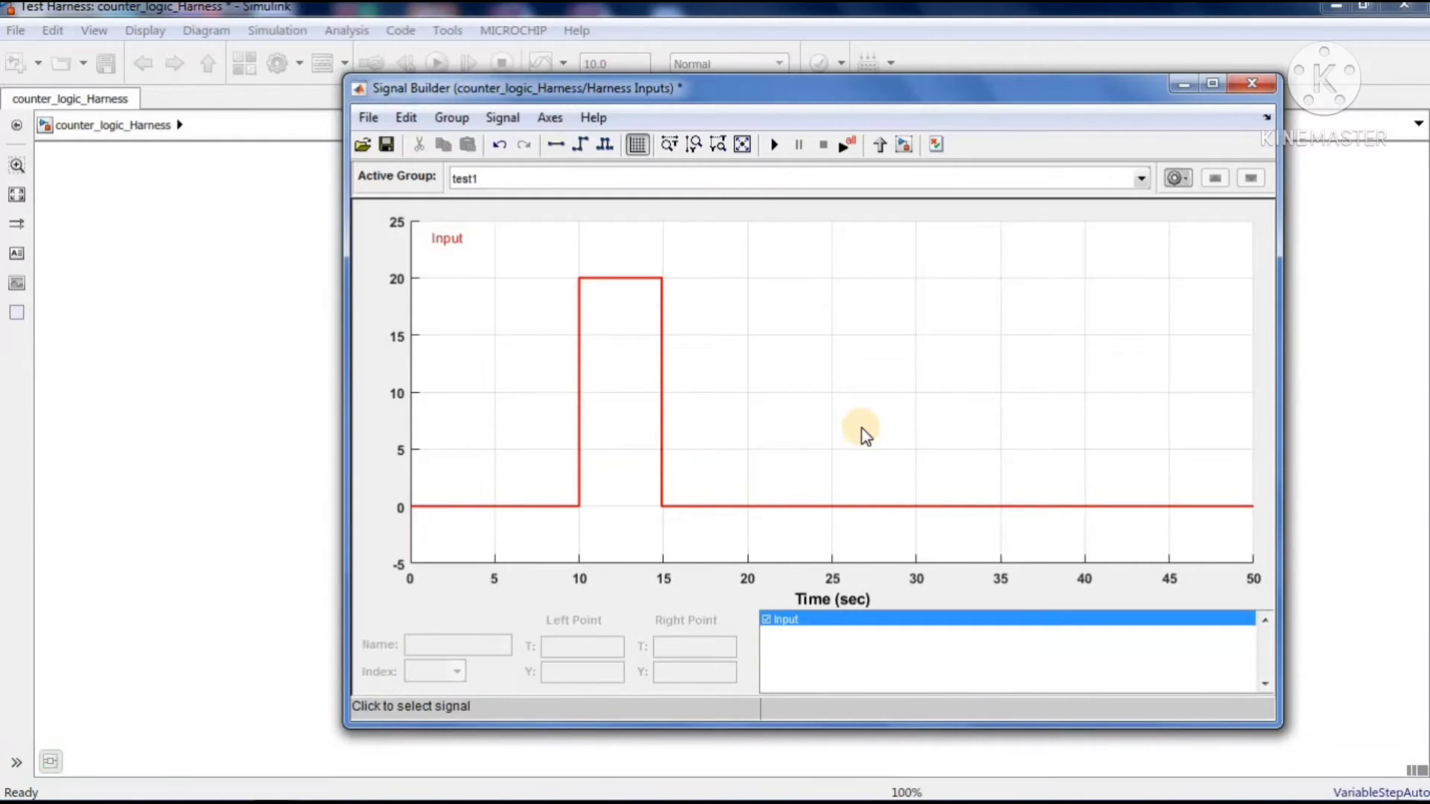
Copy the test1 signal group and make the copy, test2, the active group
{"action": "left_click", "coordinate": [1177, 178]}
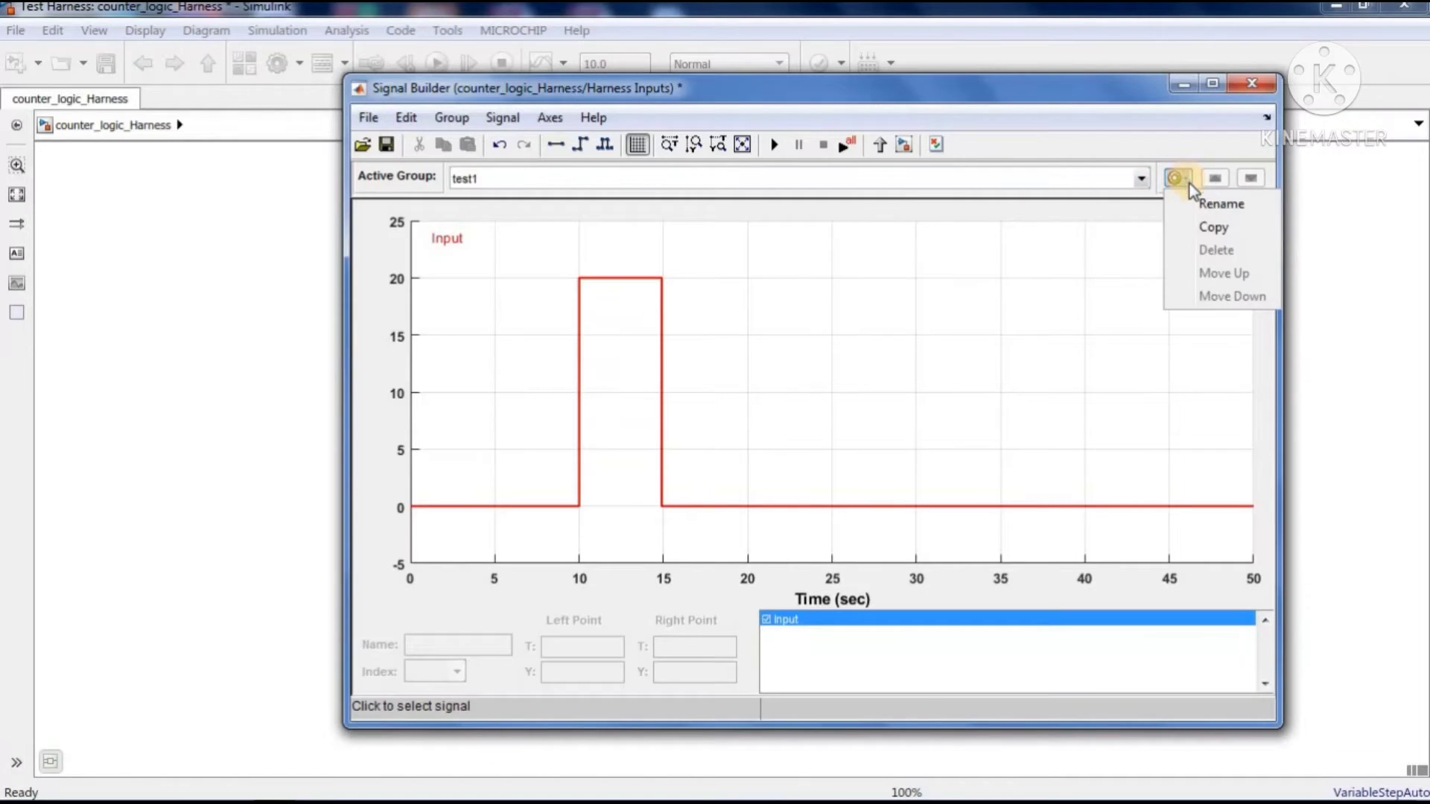
{"action": "left_click", "coordinate": [1203, 227]}
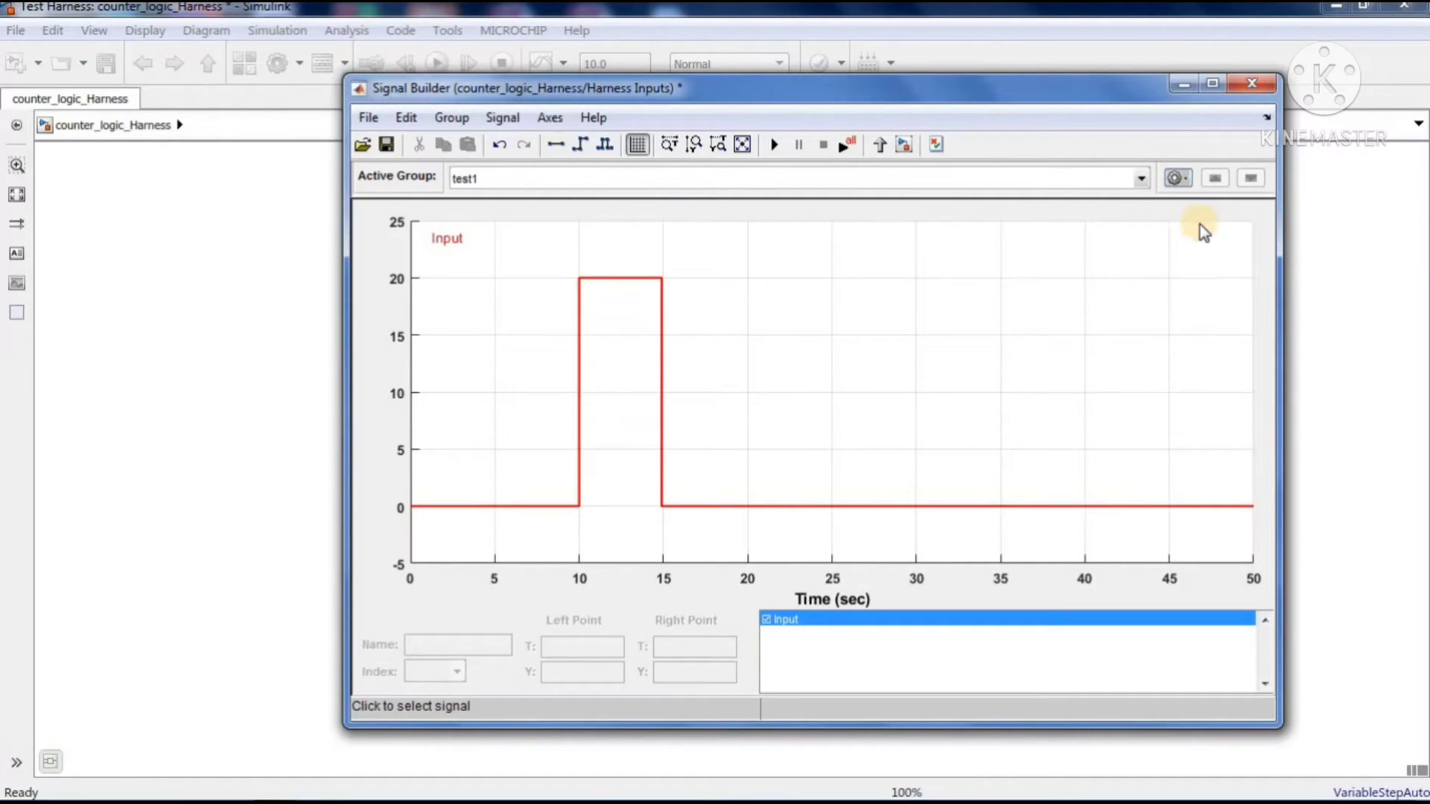
{"action": "left_click", "coordinate": [1141, 180]}
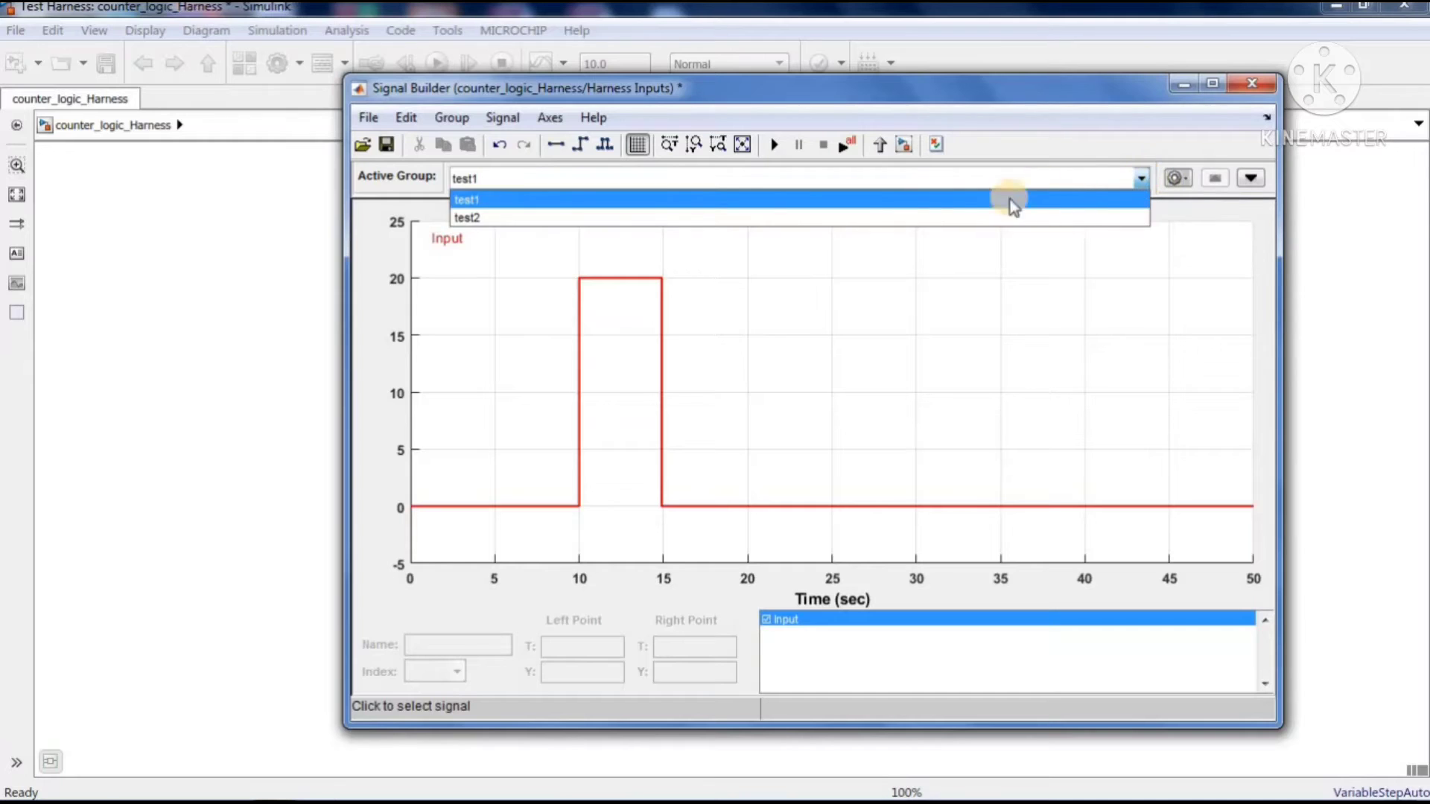
{"action": "left_click", "coordinate": [895, 221]}
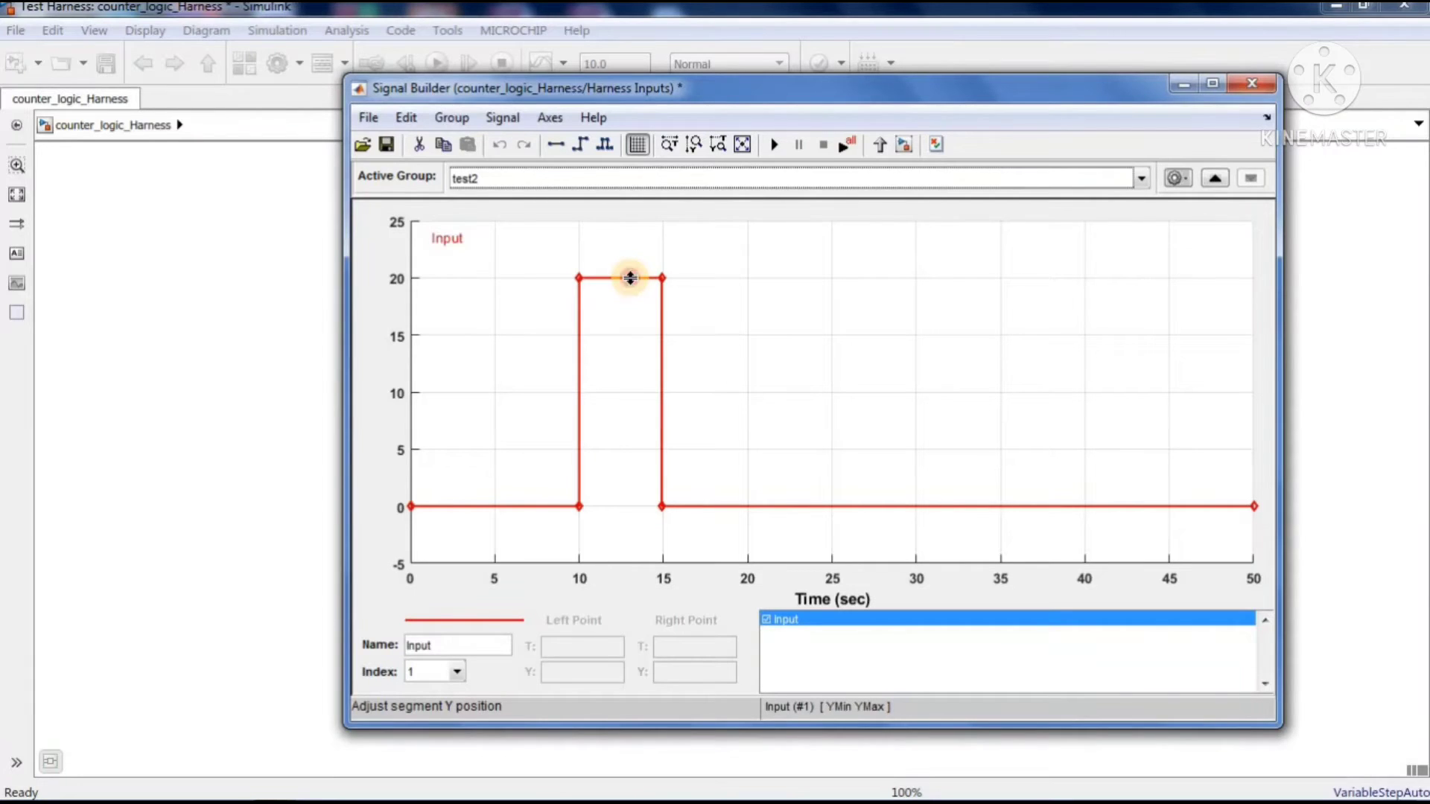
Lower the test2 pulse between 10 and 15 s to about 10.7 and raise the segment after it to about 3
{"action": "left_click_drag", "start_coordinate": [630, 277], "coordinate": [633, 385]}
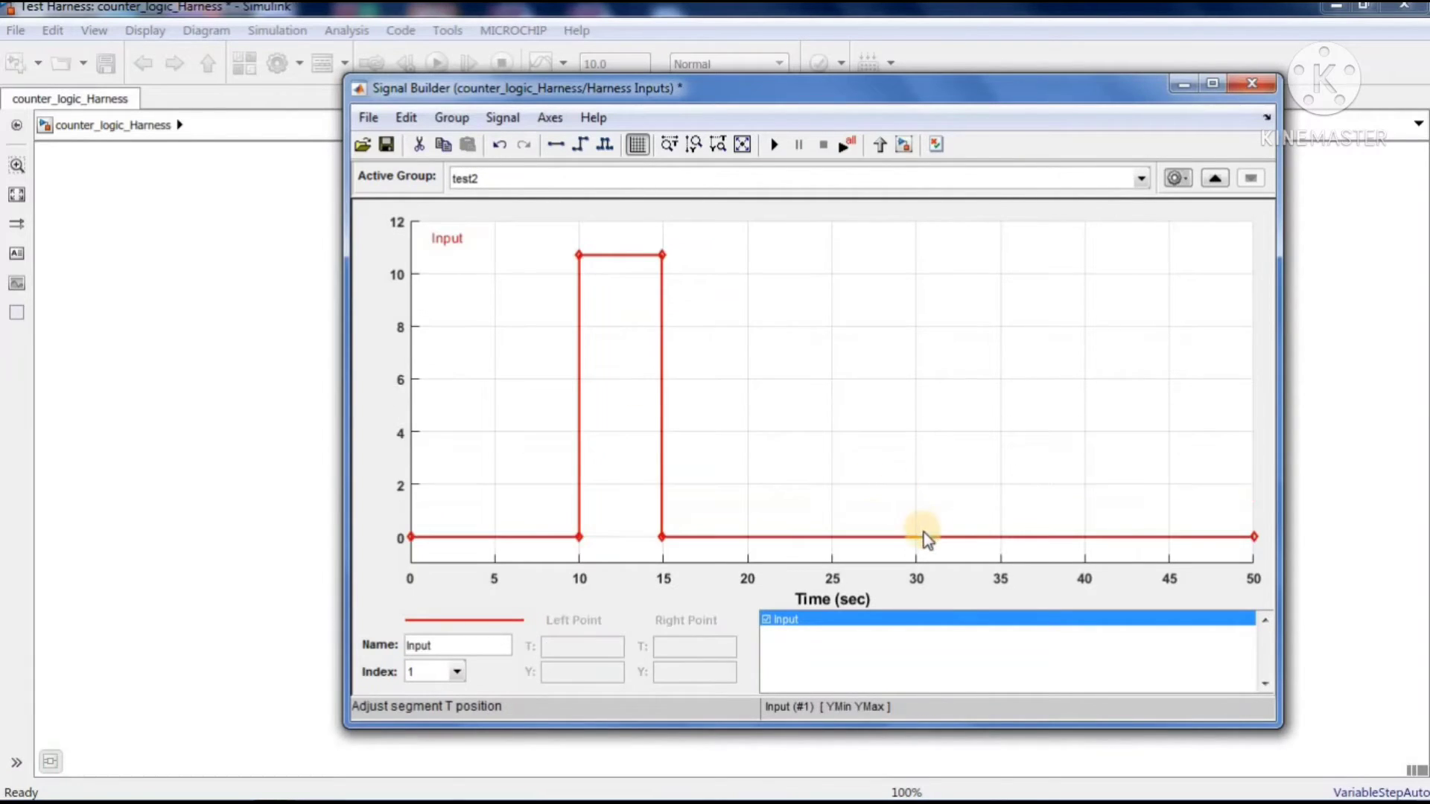
{"action": "left_click_drag", "start_coordinate": [922, 537], "coordinate": [915, 463]}
{"action": "left_click", "coordinate": [887, 518]}
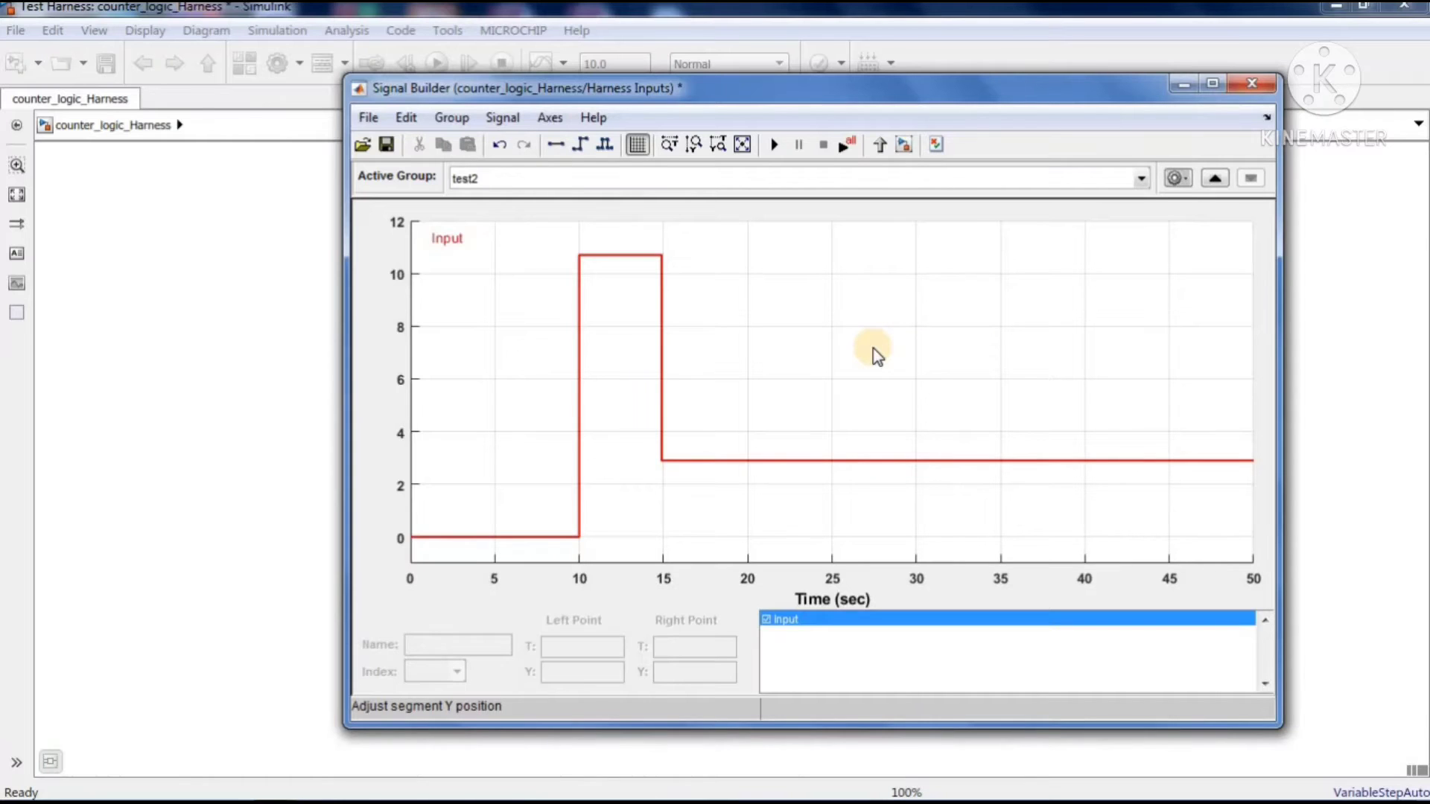
Move the Signal Builder window aside and open the Output scope of the harness model
{"action": "left_click_drag", "start_coordinate": [974, 88], "coordinate": [674, 101]}
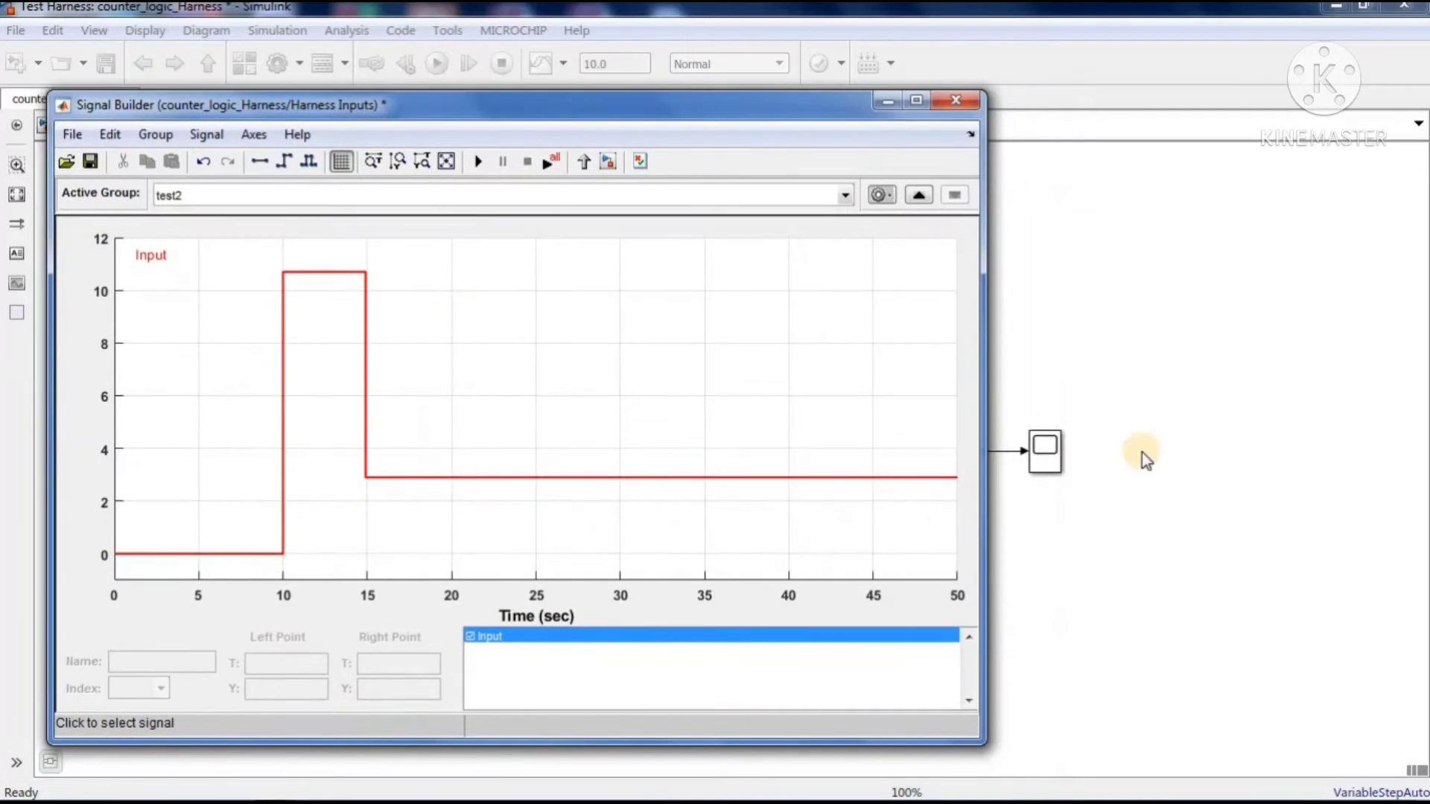
{"action": "left_click", "coordinate": [1042, 450]}
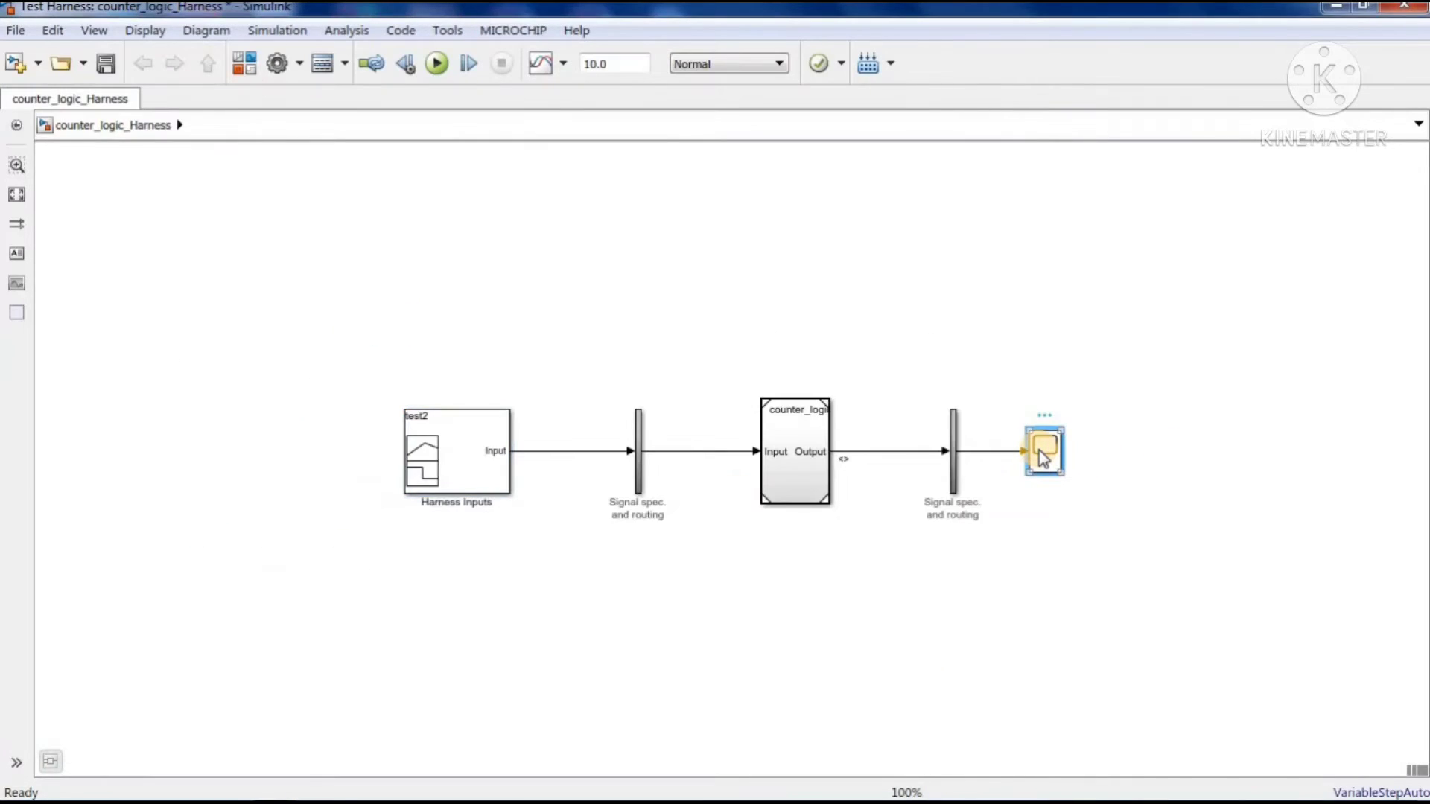
{"action": "double_click", "coordinate": [1044, 453]}
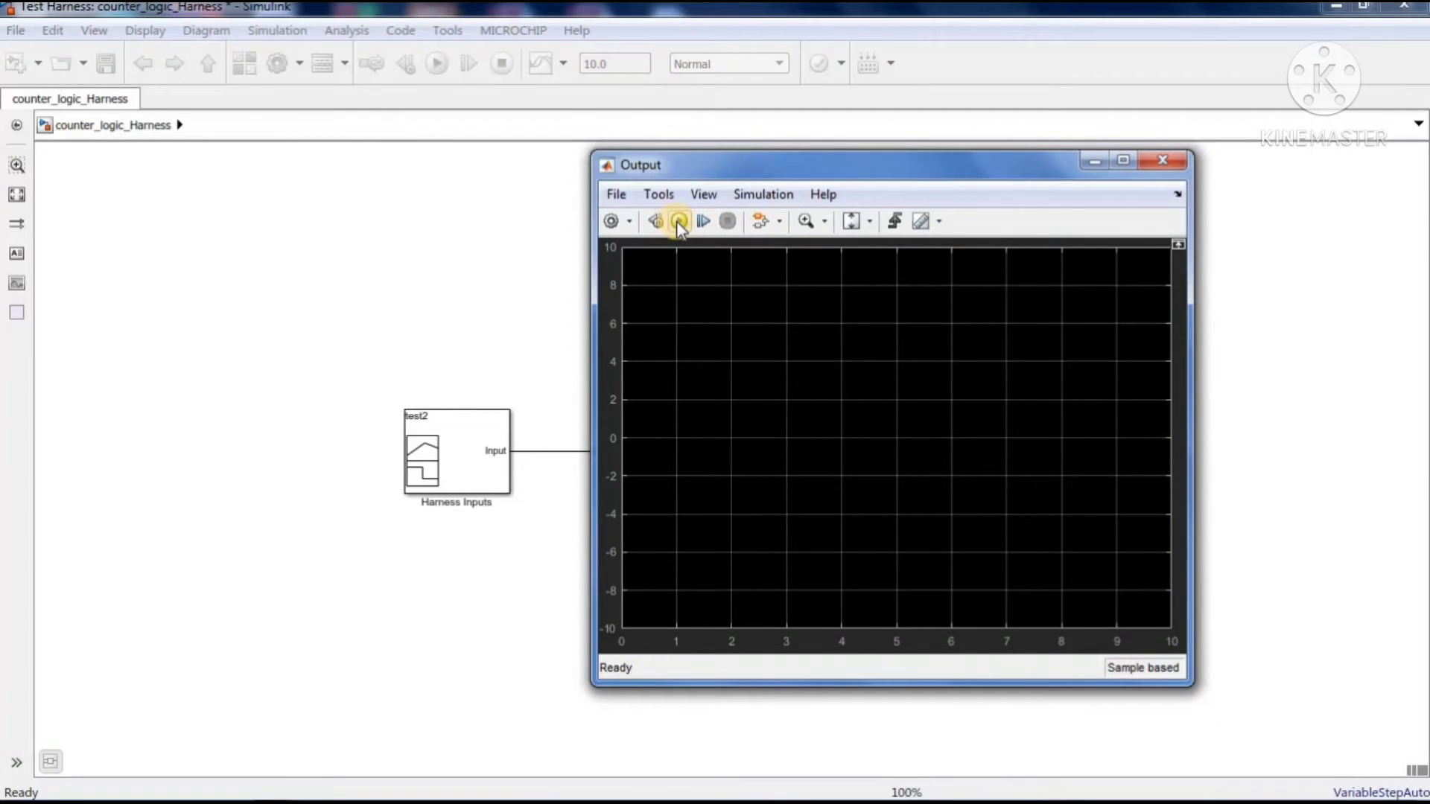
Return to the Harness Inputs signals, make test1 the active group and run the simulation
{"action": "left_click", "coordinate": [484, 457]}
{"action": "double_click", "coordinate": [471, 454]}
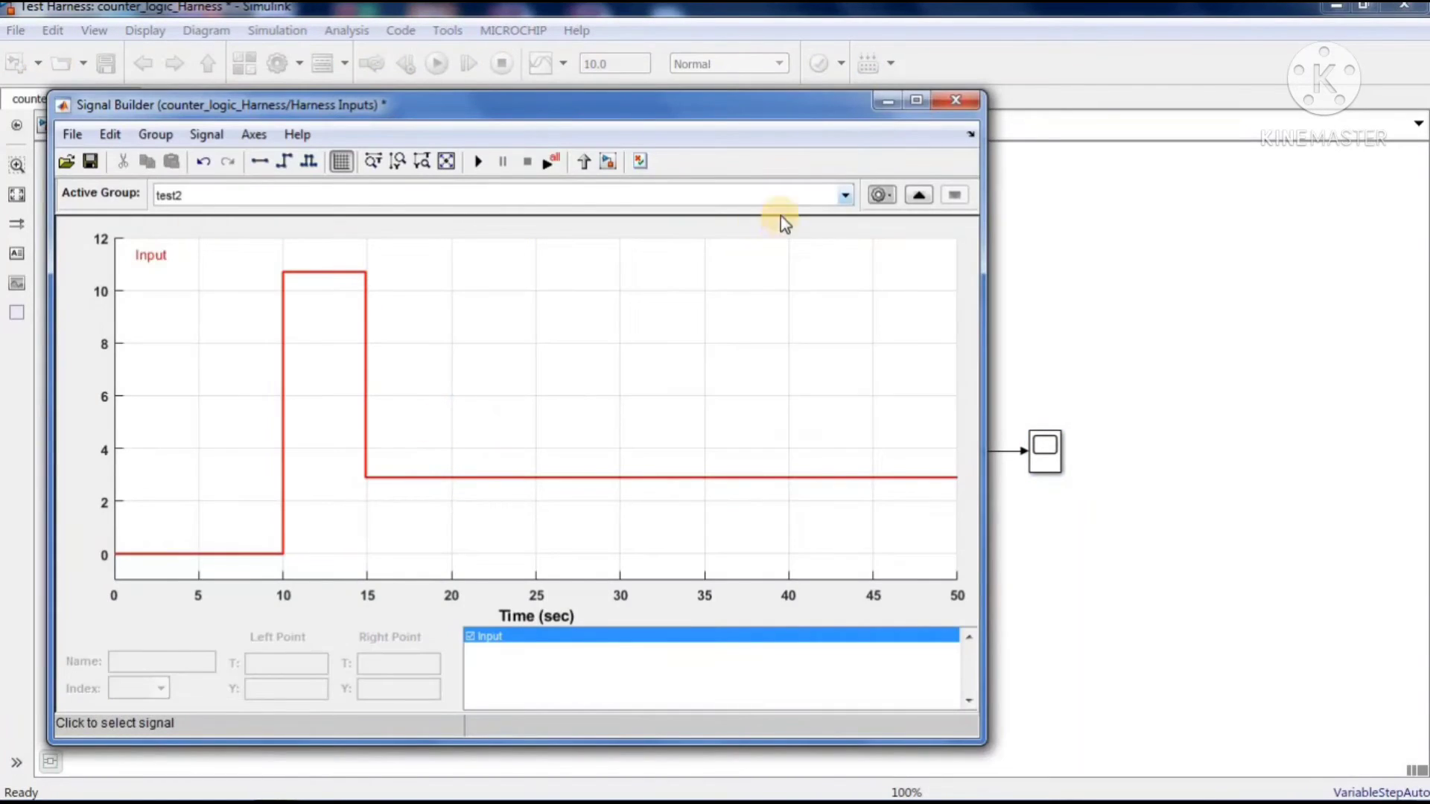
{"action": "left_click", "coordinate": [847, 196]}
{"action": "left_click", "coordinate": [634, 210]}
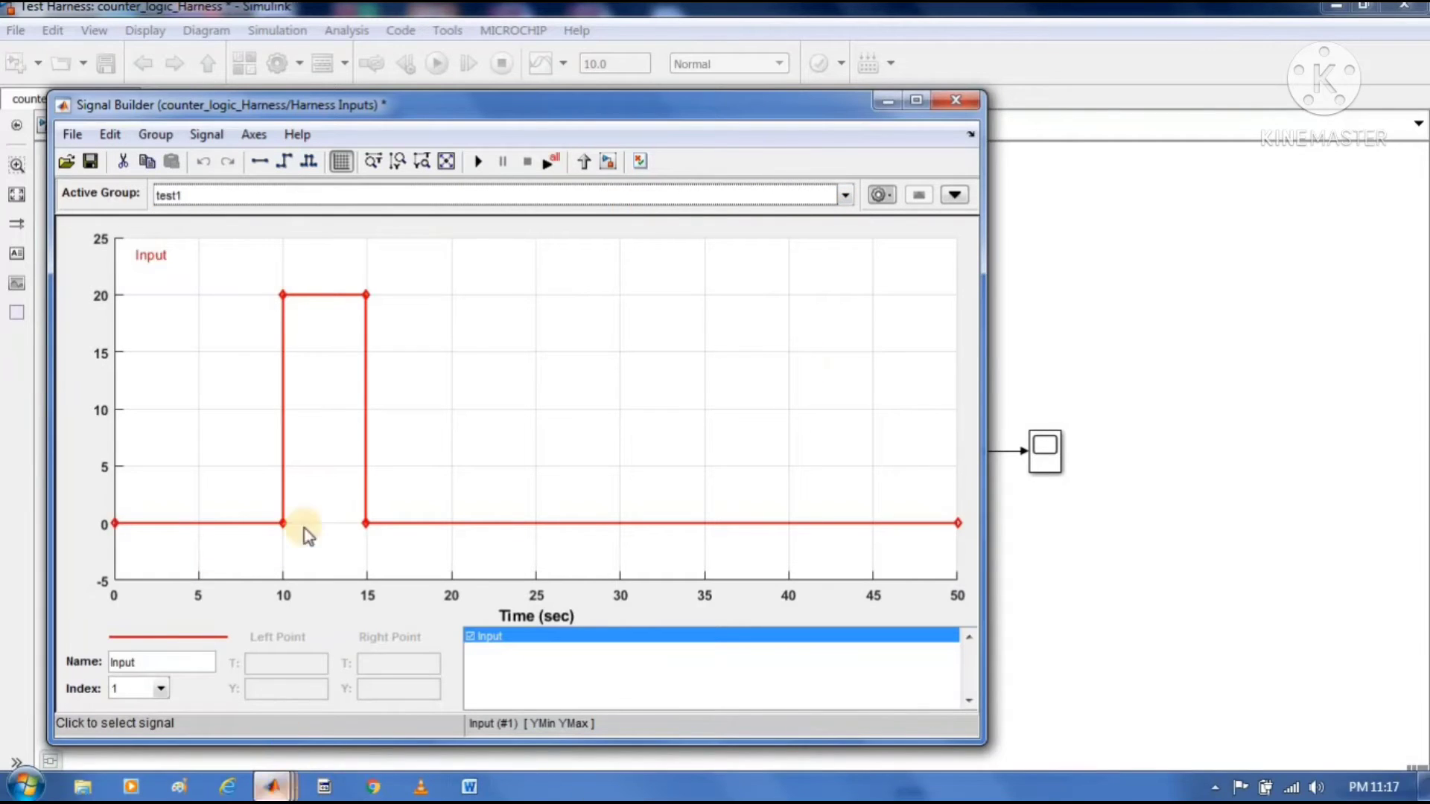
{"action": "left_click", "coordinate": [480, 160]}
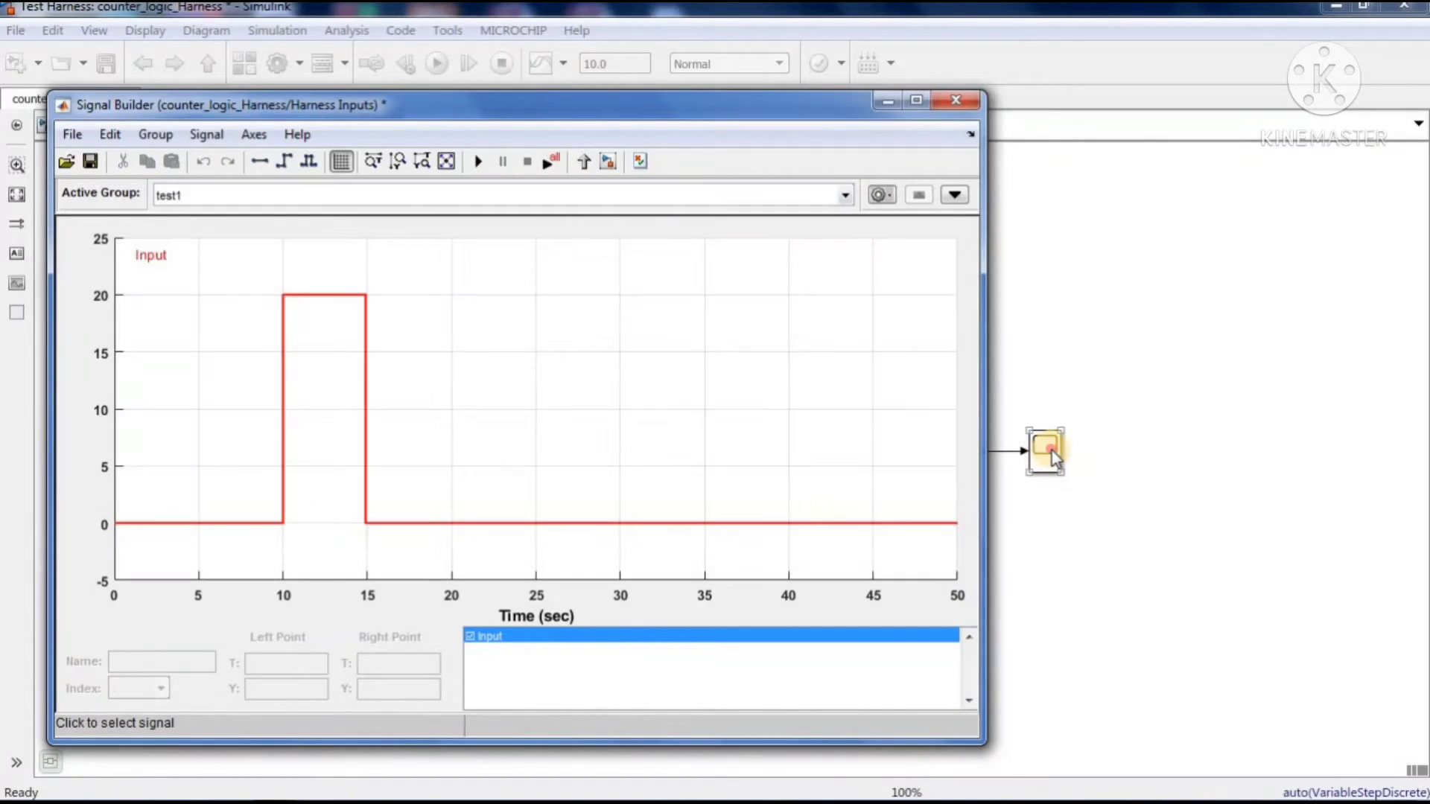
Open and widen the Output scope to examine the test1 response, and return to the harness model
{"action": "double_click", "coordinate": [1051, 455]}
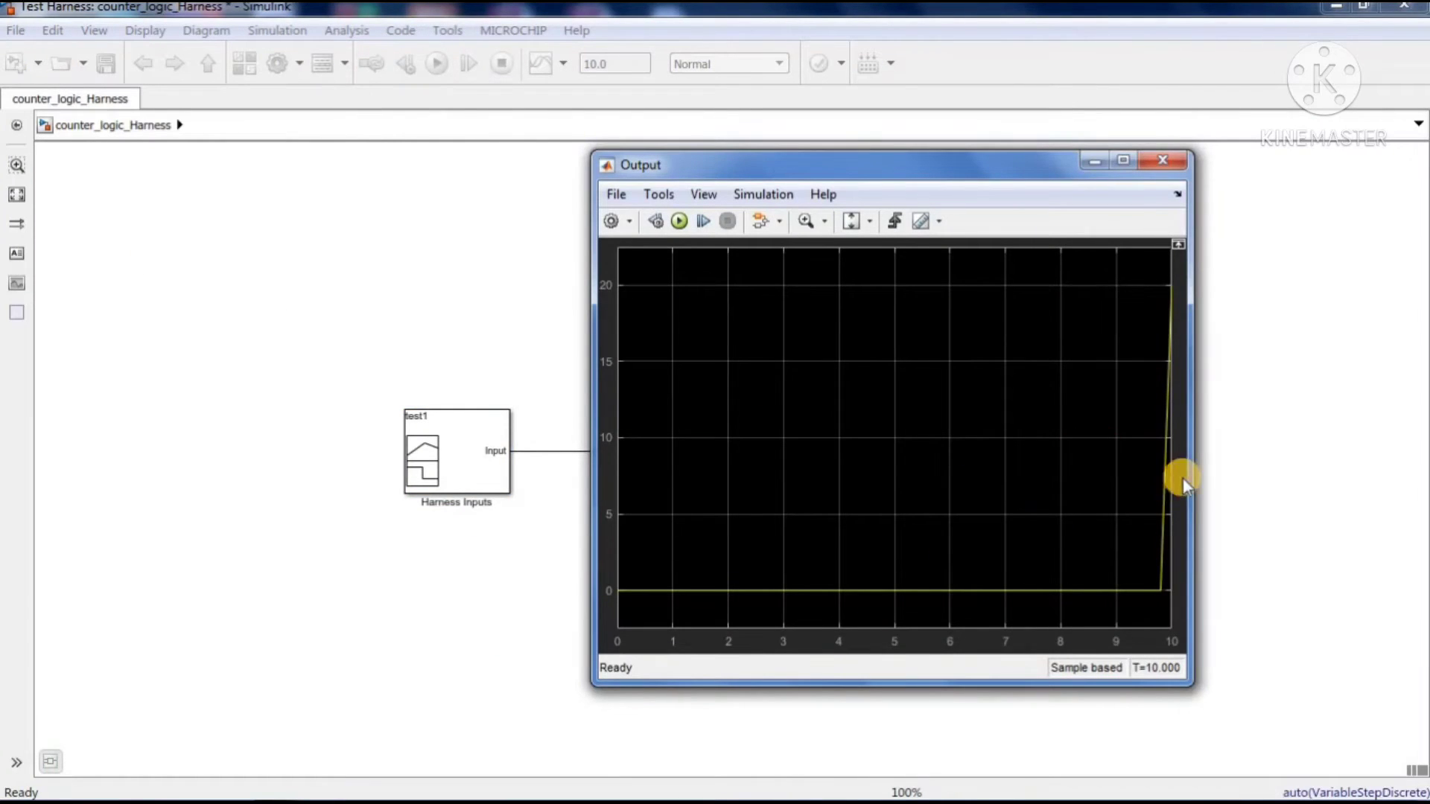
{"action": "left_click_drag", "start_coordinate": [1192, 469], "coordinate": [1427, 447]}
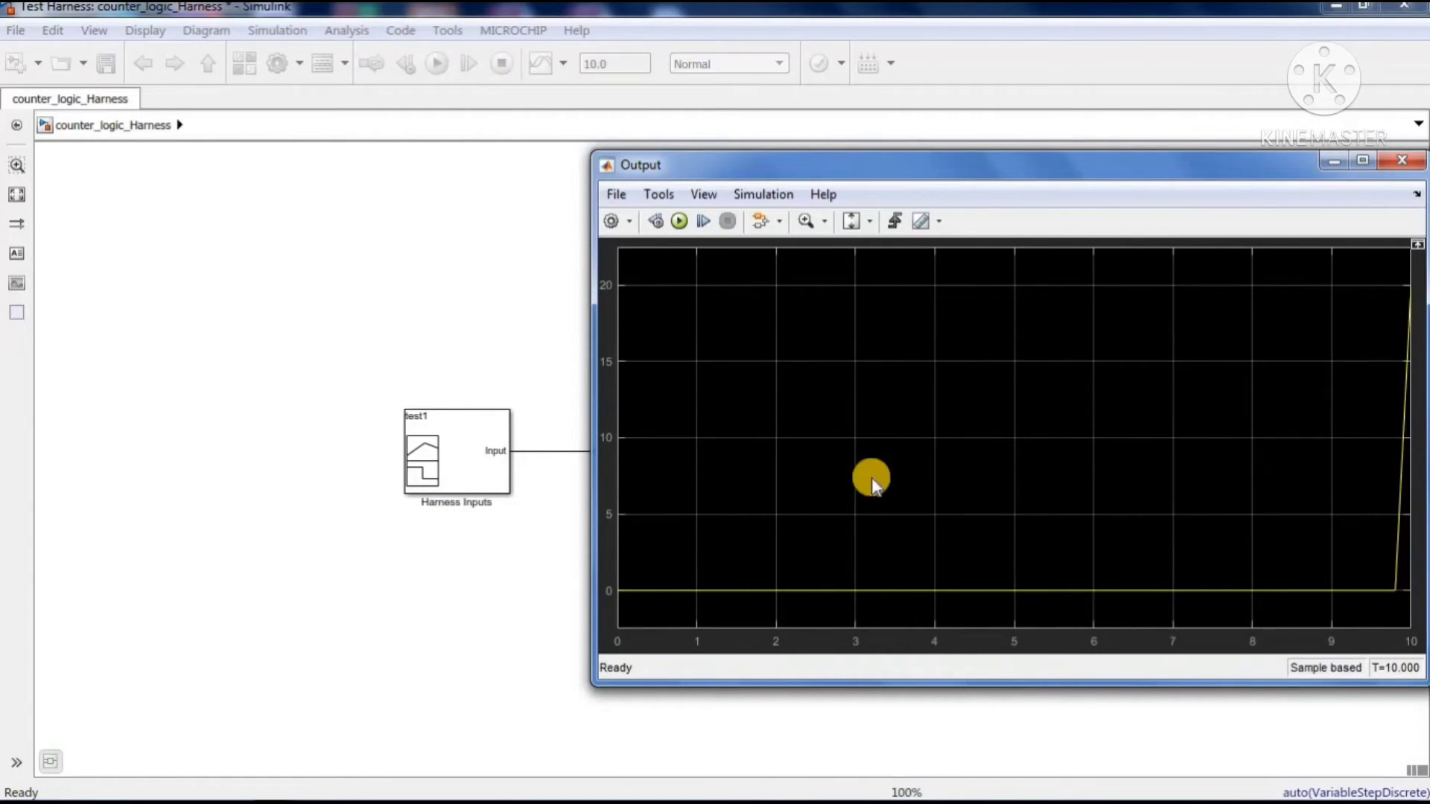
{"action": "left_click", "coordinate": [508, 342]}
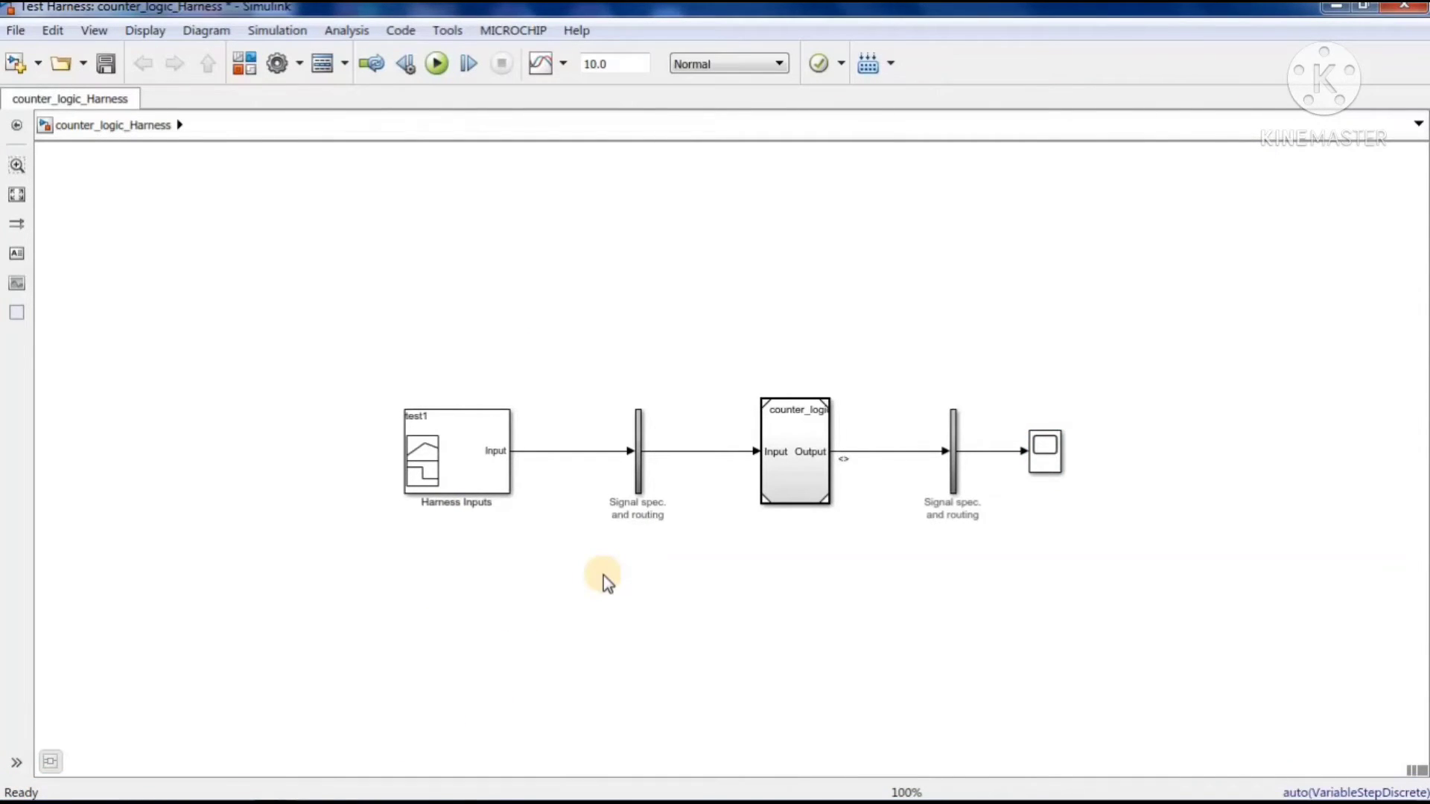
{"action": "mouse_move", "coordinate": [421, 796]}
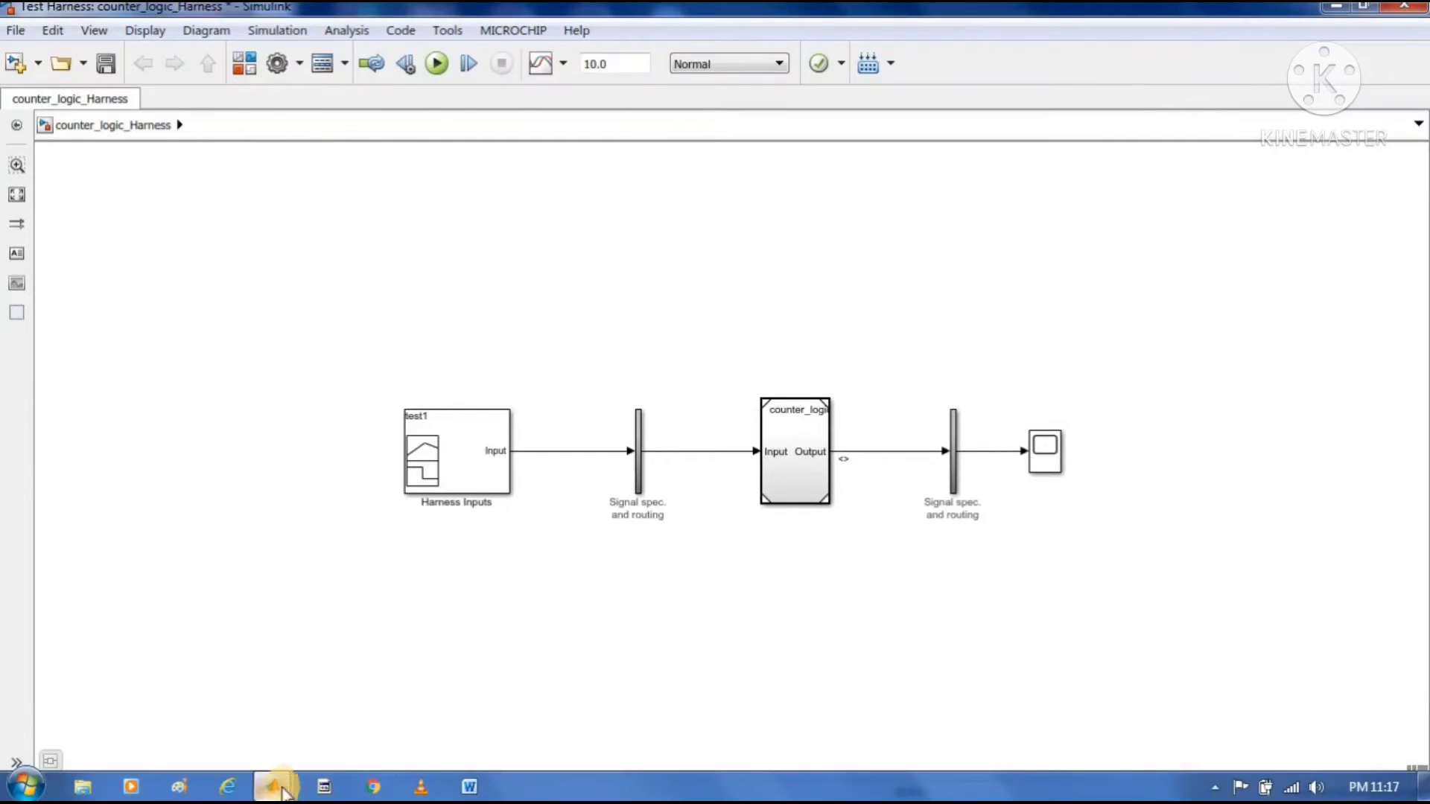
{"action": "mouse_move", "coordinate": [273, 792]}
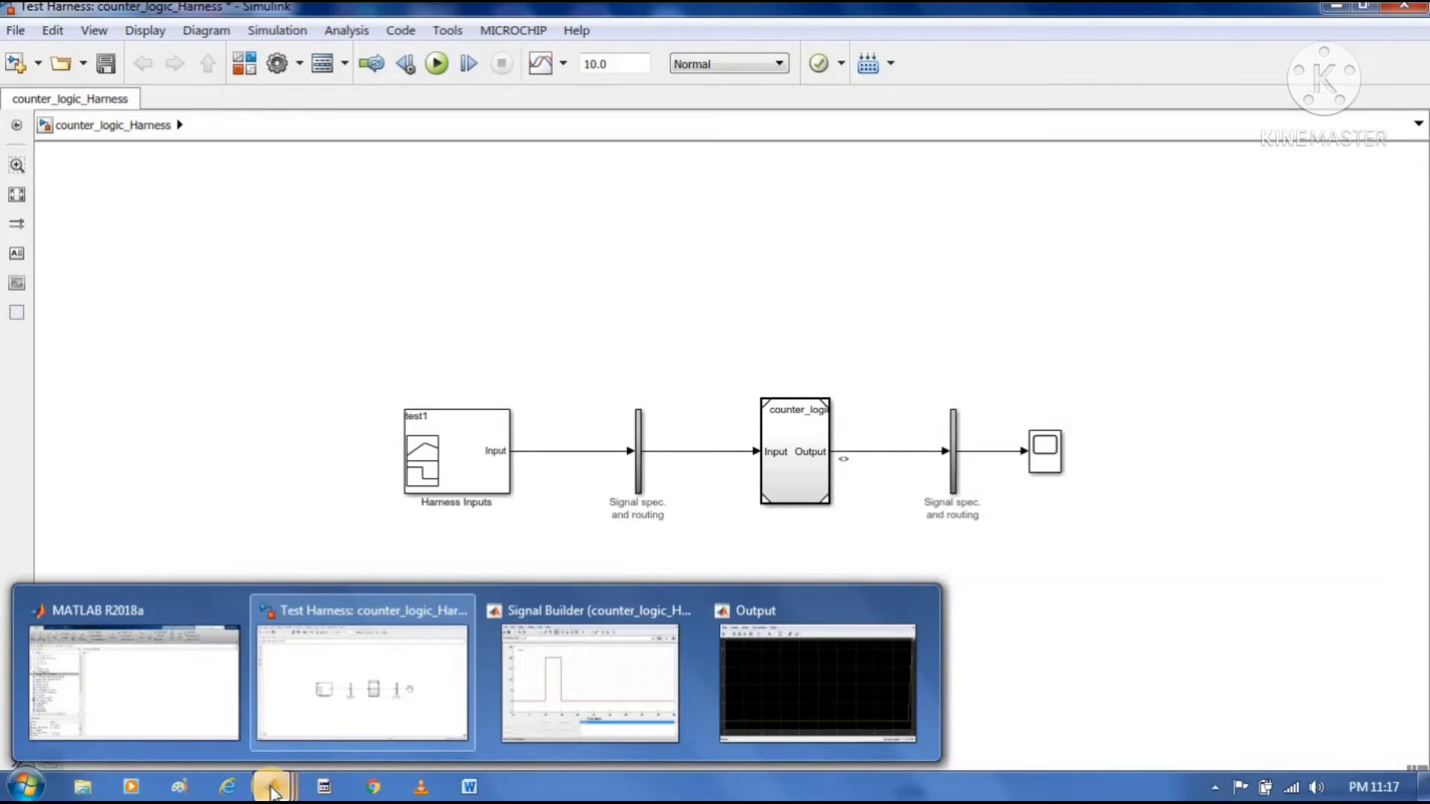
{"action": "left_click", "coordinate": [374, 687]}
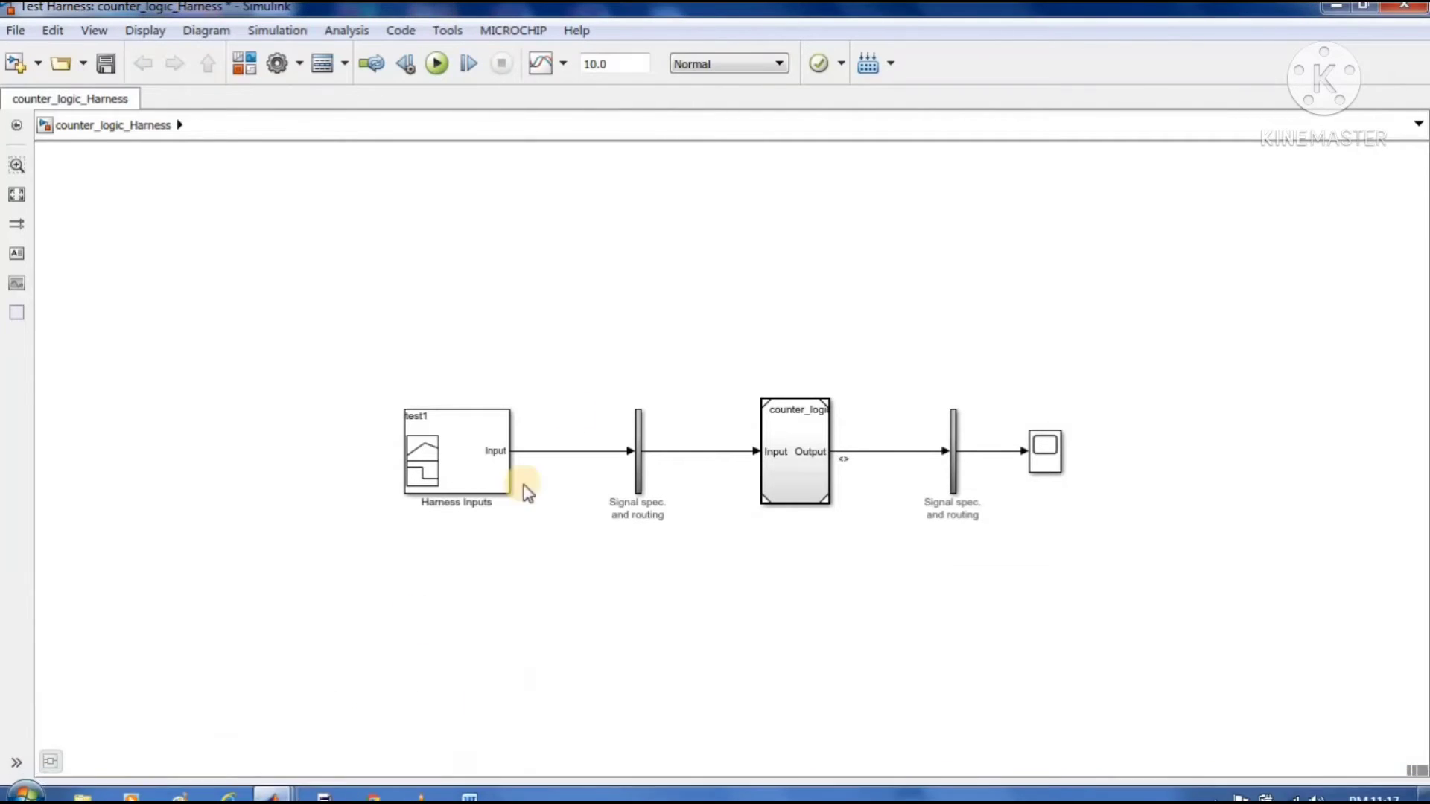
Open the harness model's coverage settings and enable coverage analysis for the entire system
{"action": "left_click", "coordinate": [336, 29]}
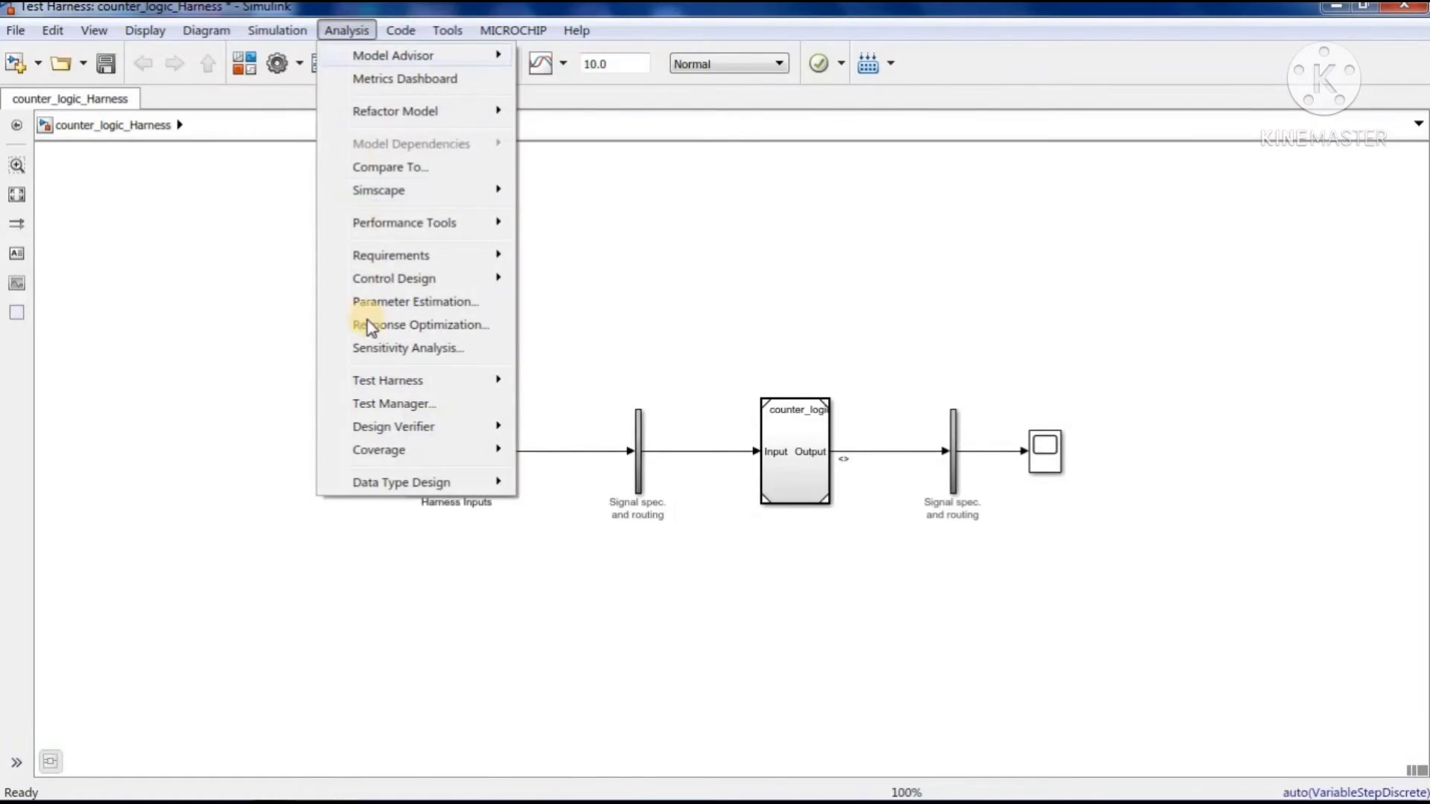
{"action": "mouse_move", "coordinate": [446, 431]}
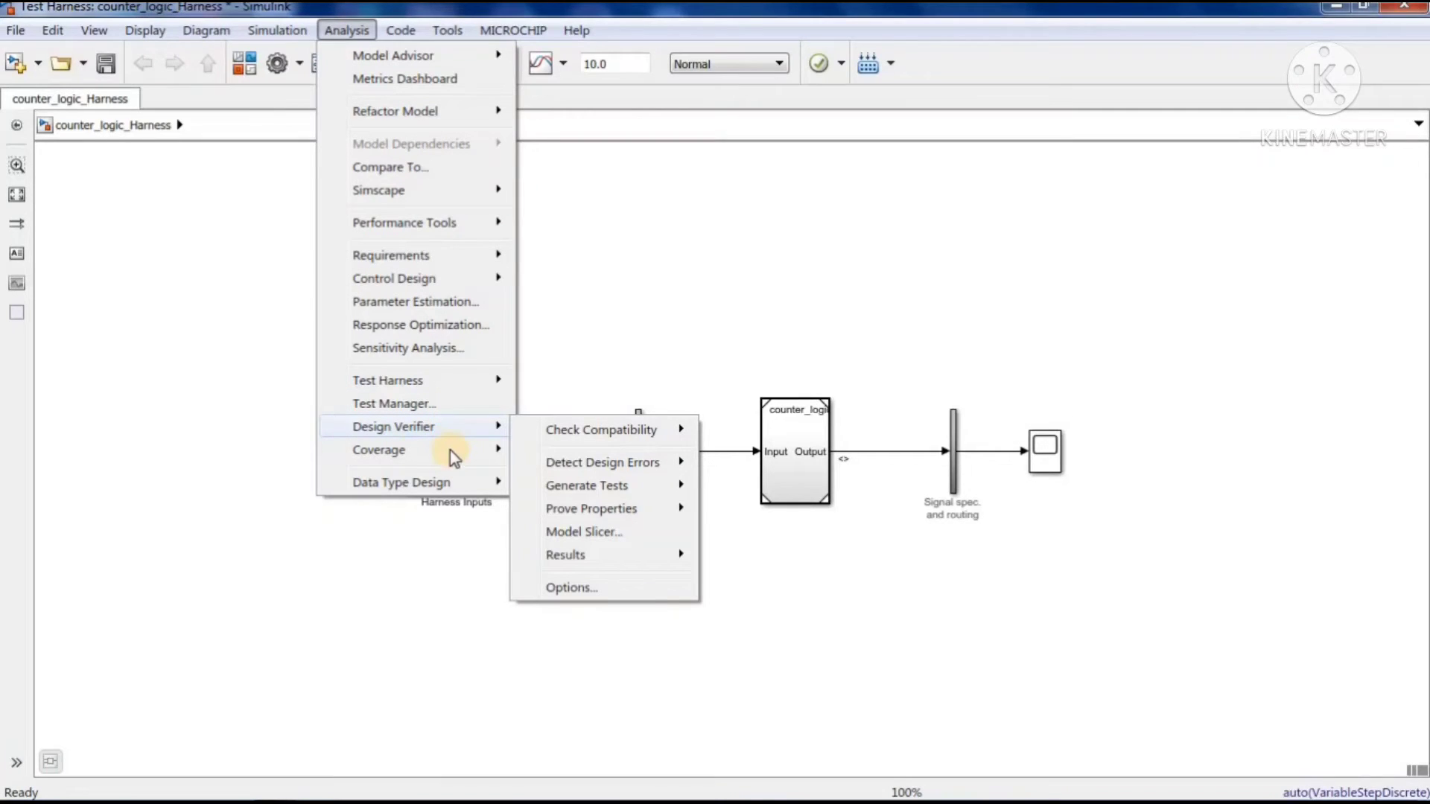
{"action": "mouse_move", "coordinate": [412, 452]}
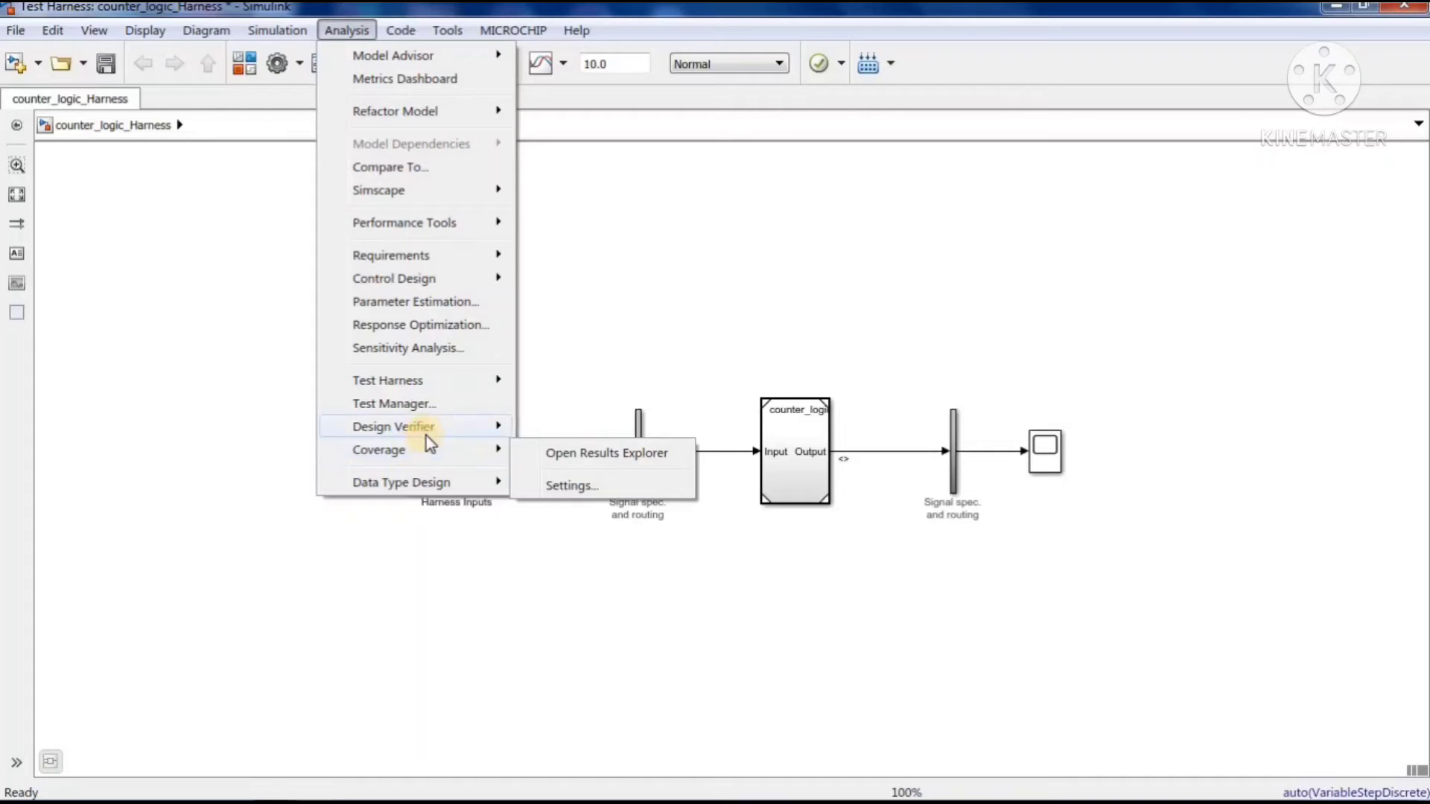
{"action": "left_click", "coordinate": [587, 487]}
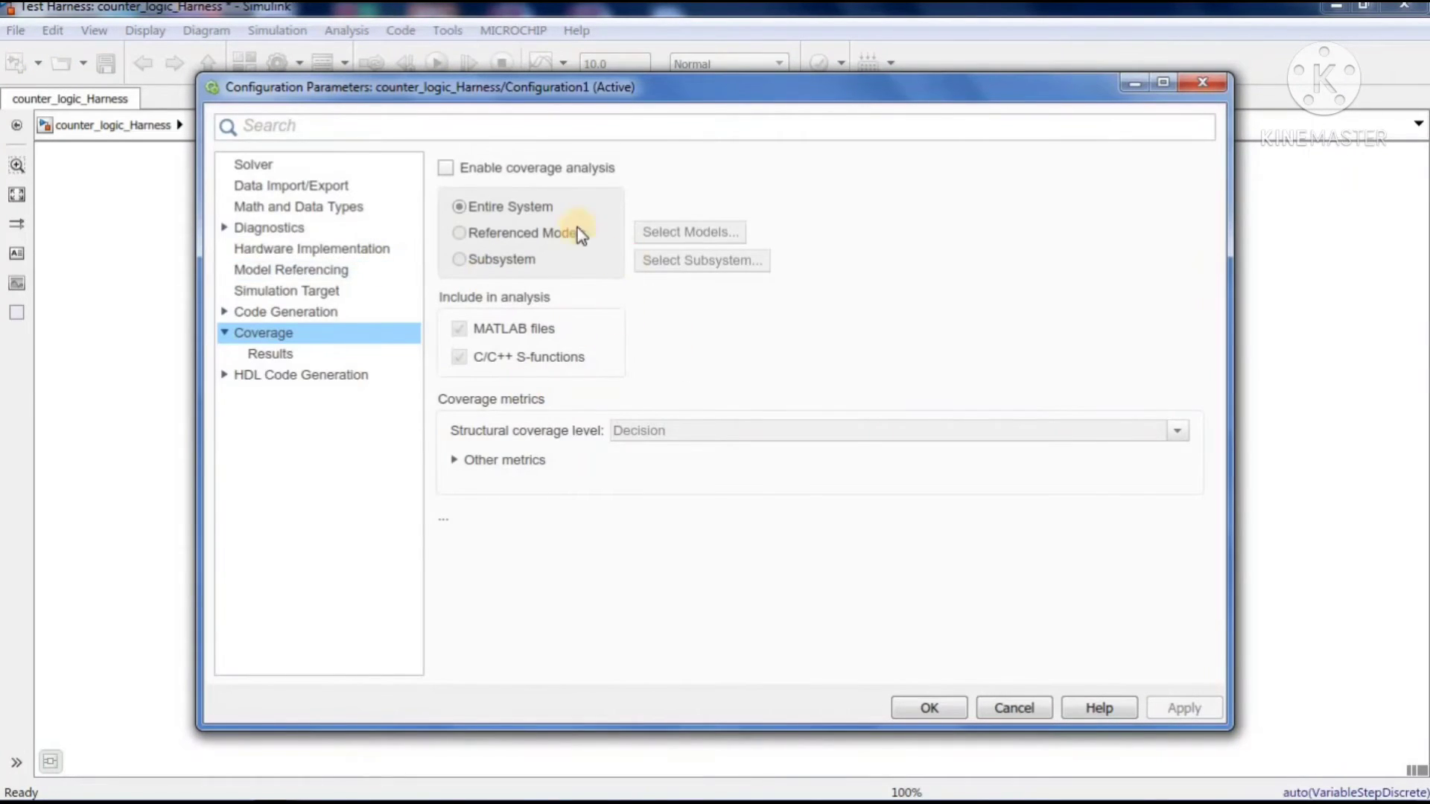
{"action": "left_click", "coordinate": [445, 170]}
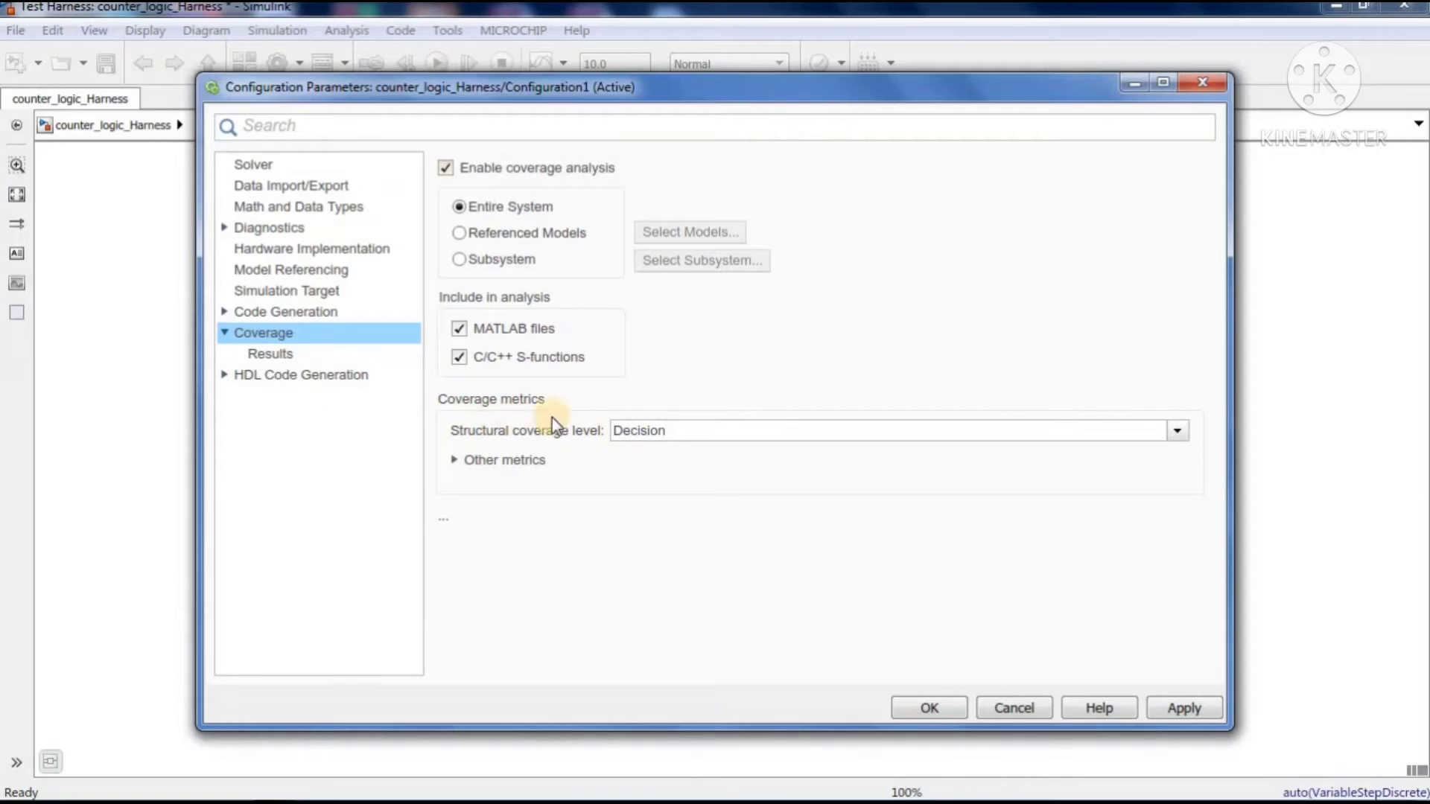
Keep the structural coverage level at Decision, expand the other metrics and include Signal size
{"action": "left_click", "coordinate": [1176, 432]}
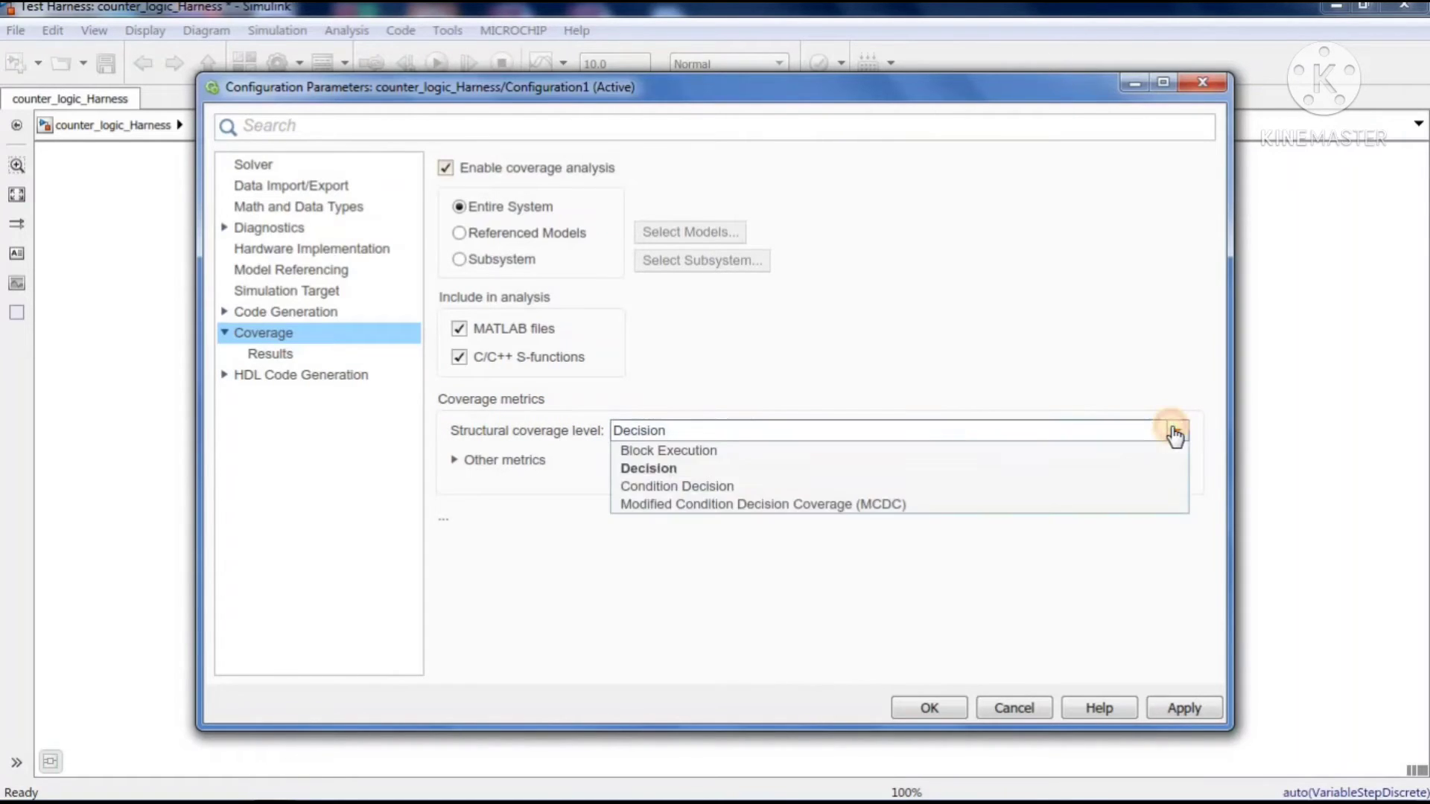
{"action": "left_click", "coordinate": [1055, 469]}
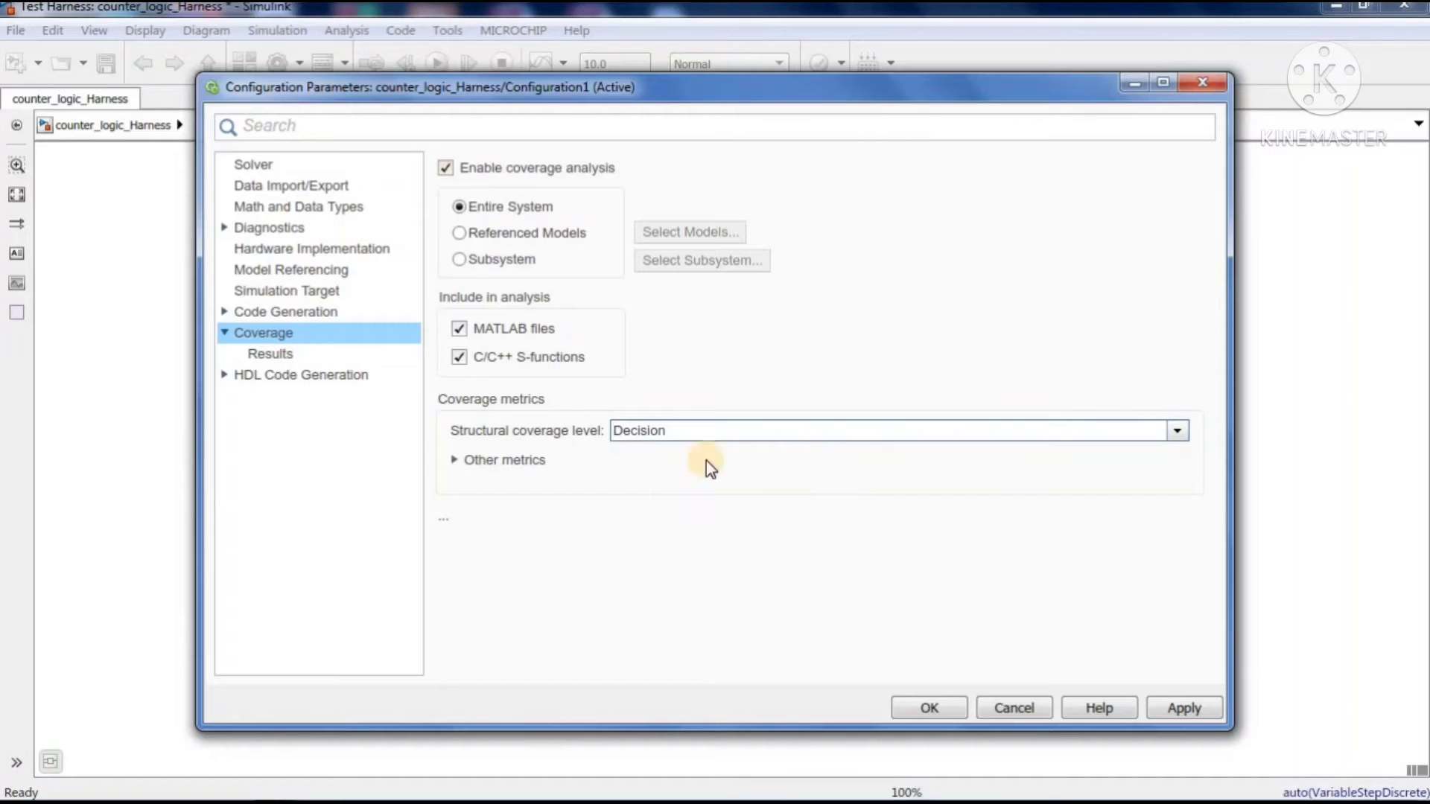
{"action": "left_click", "coordinate": [453, 461]}
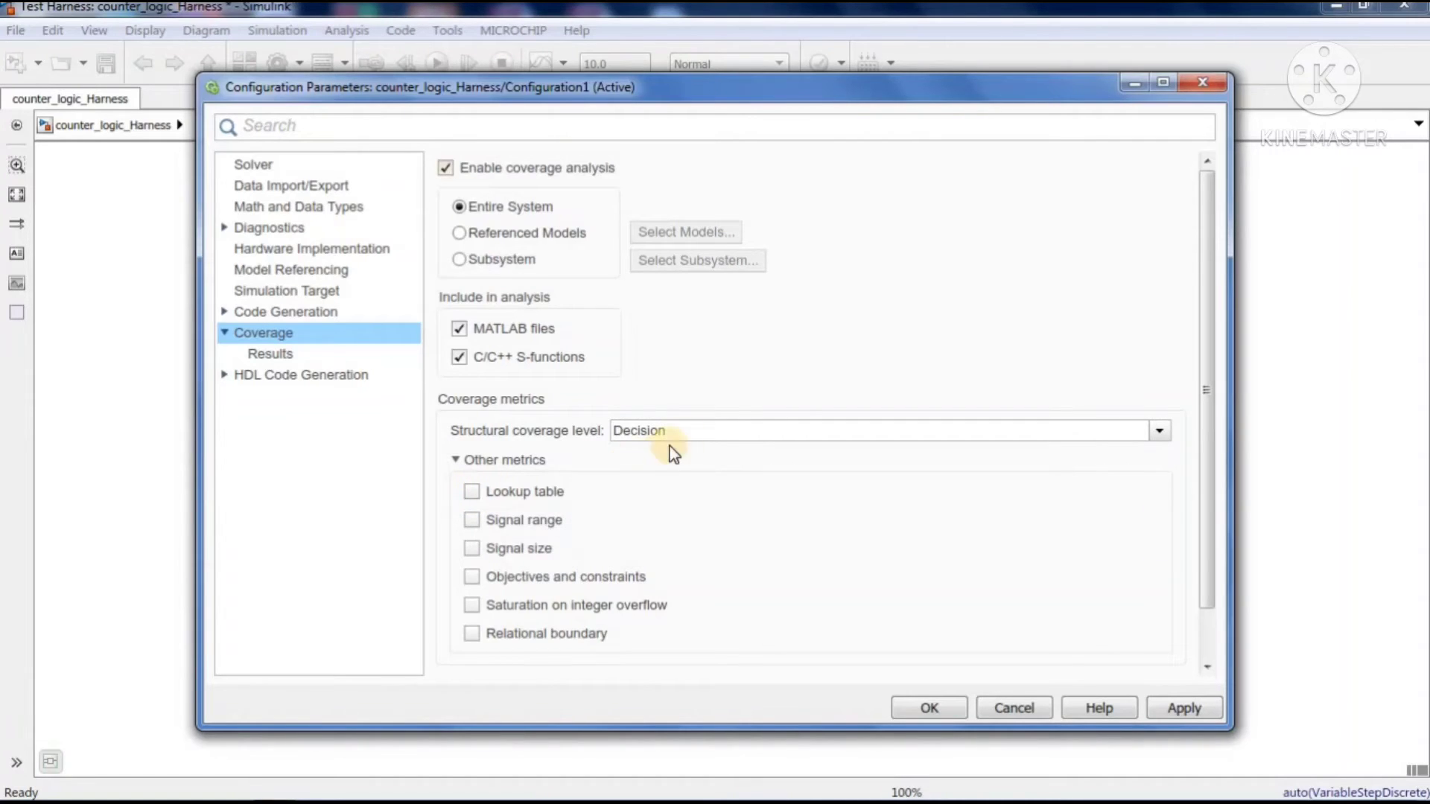
{"action": "left_click", "coordinate": [470, 549]}
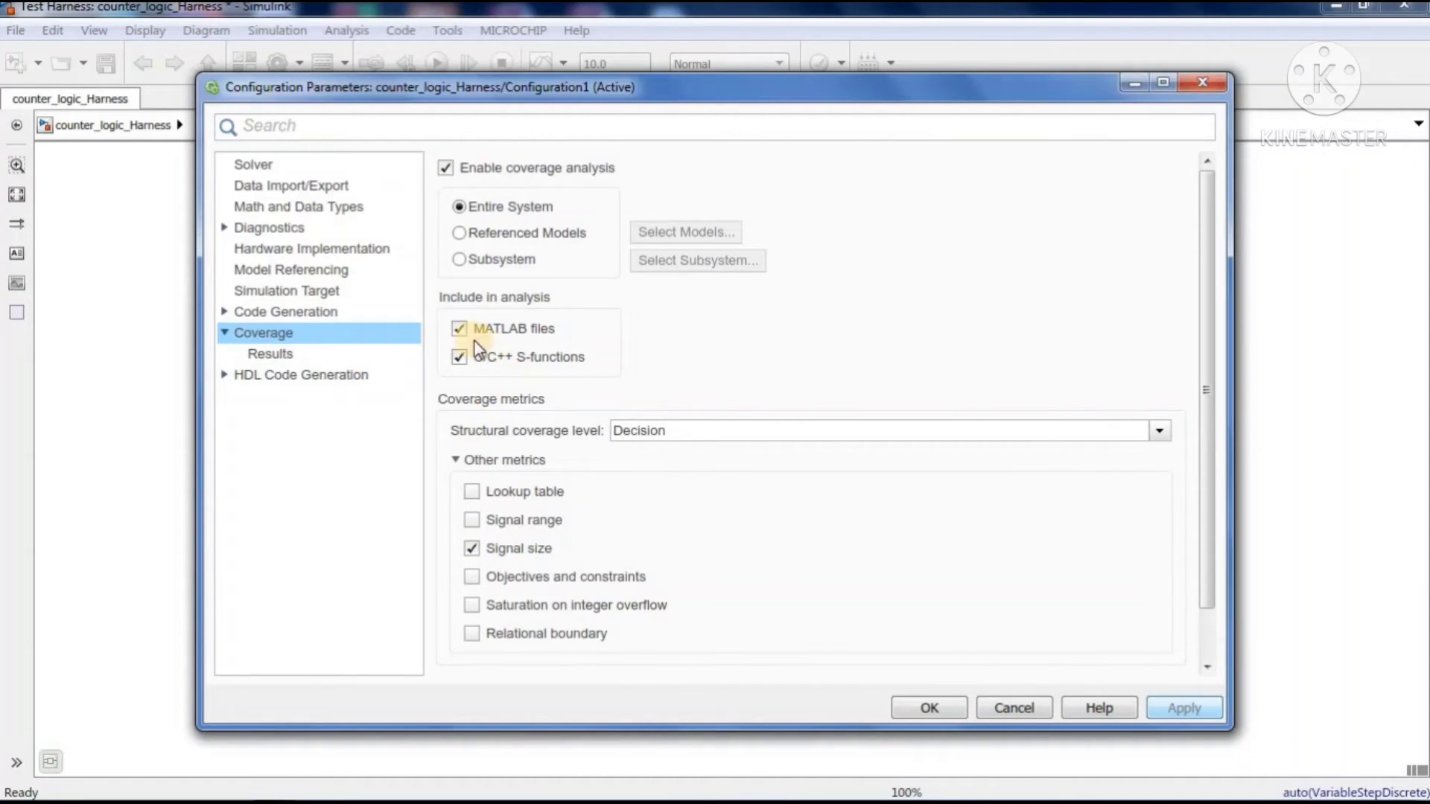
Enable model coloring, automatic report generation and saving the last run in a workspace variable for the coverage results, and apply the configuration
{"action": "left_click", "coordinate": [298, 356]}
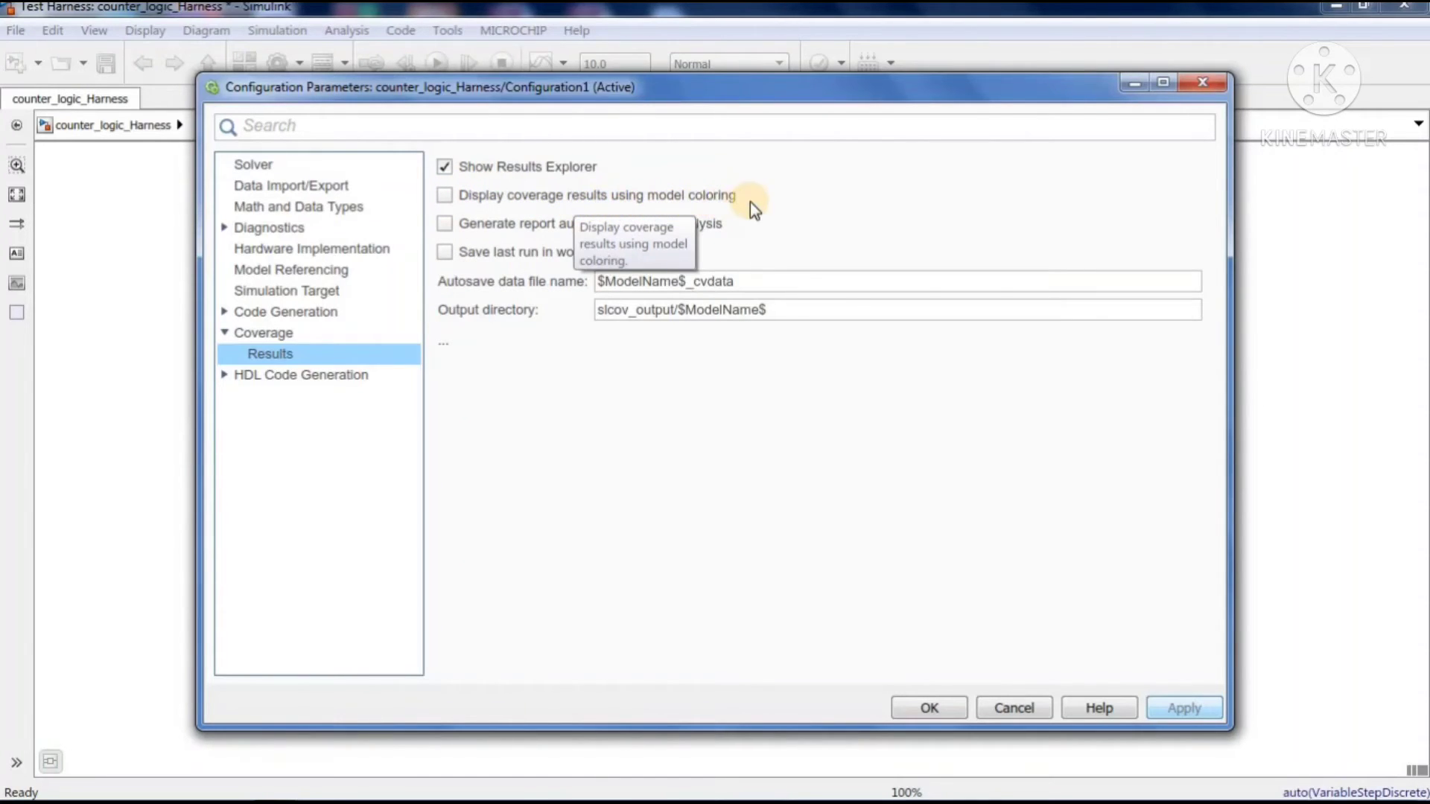
{"action": "left_click", "coordinate": [441, 198]}
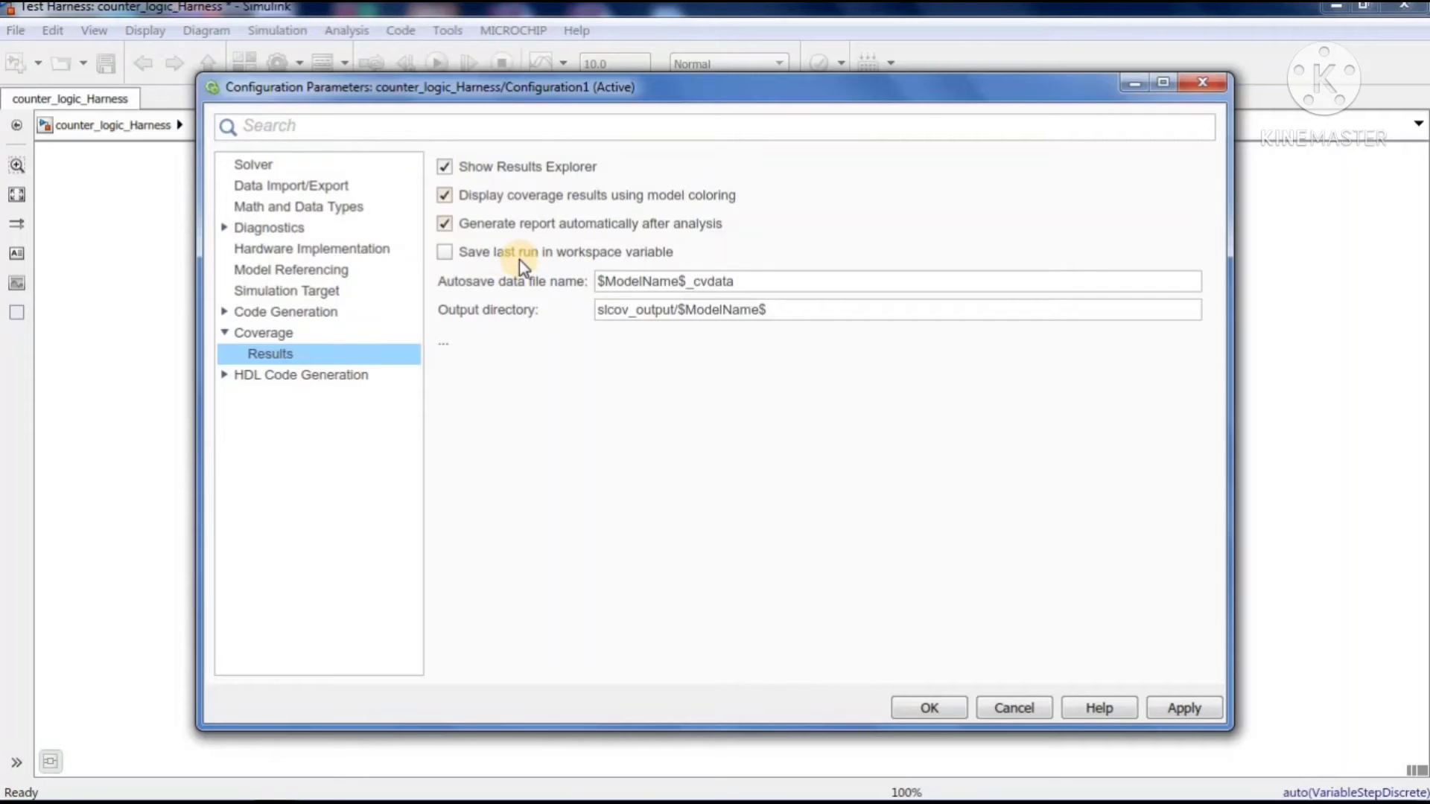
{"action": "left_click", "coordinate": [447, 255]}
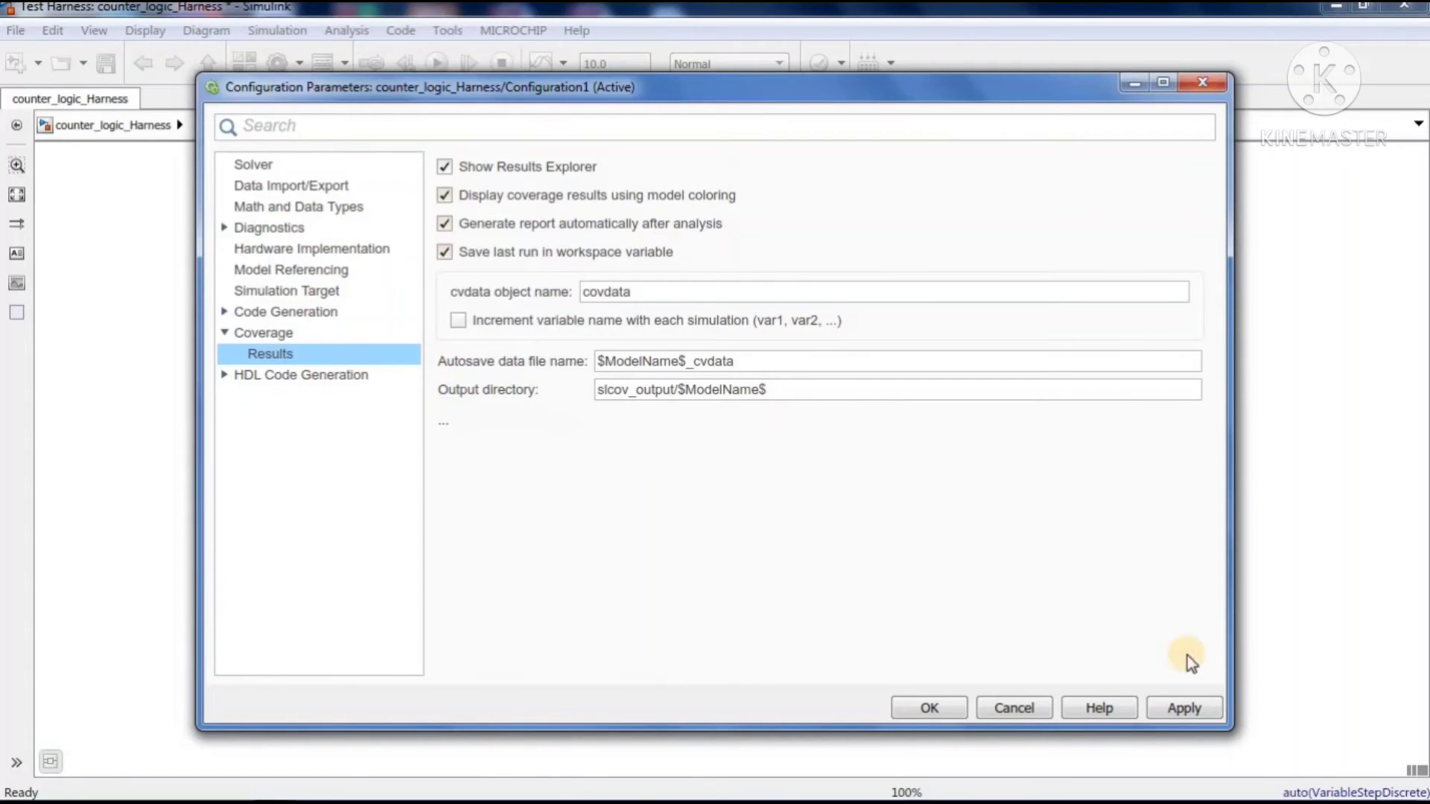
{"action": "left_click", "coordinate": [1172, 708]}
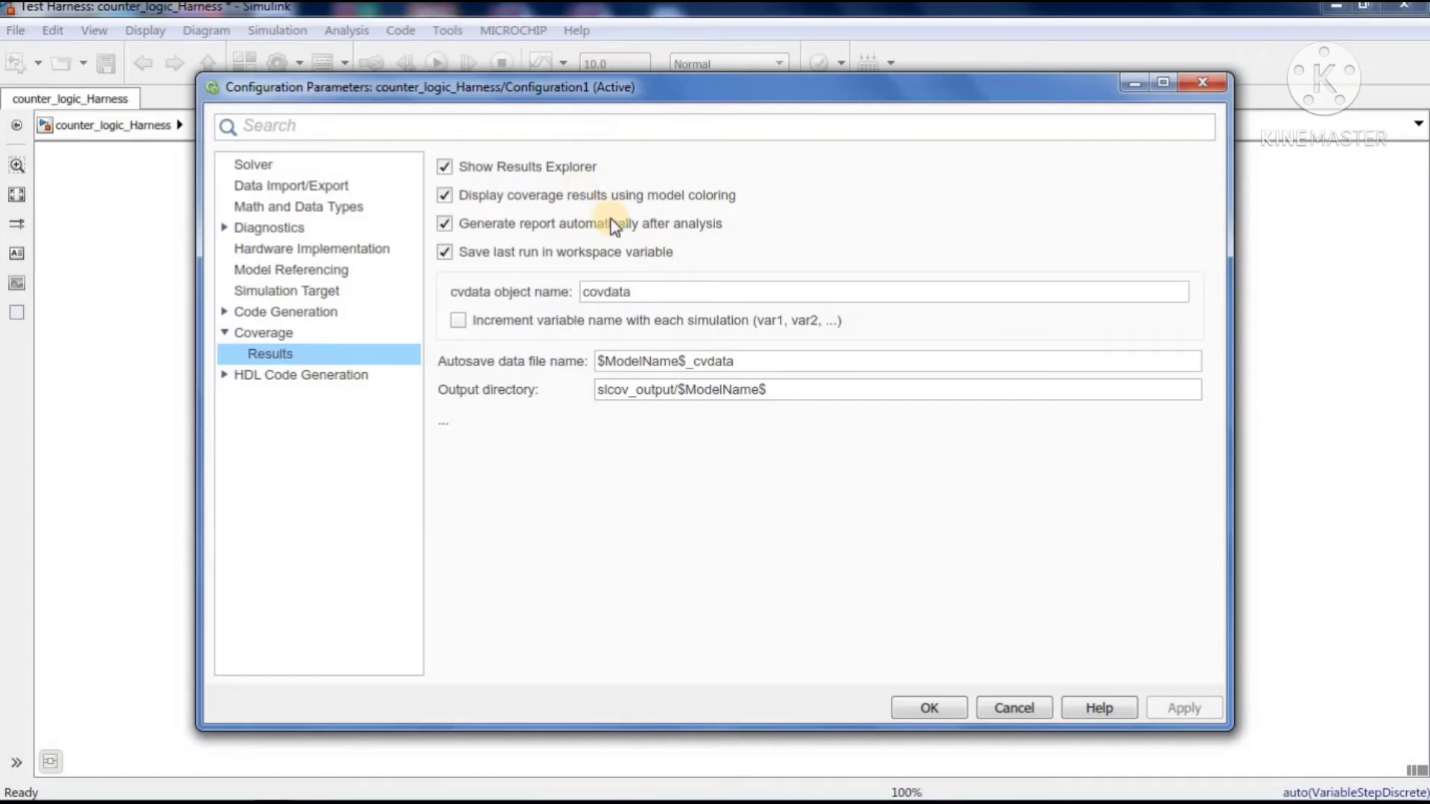
{"action": "left_click", "coordinate": [923, 708]}
Open the Harness Inputs signals and run all test groups with coverage collection
{"action": "left_click", "coordinate": [458, 464]}
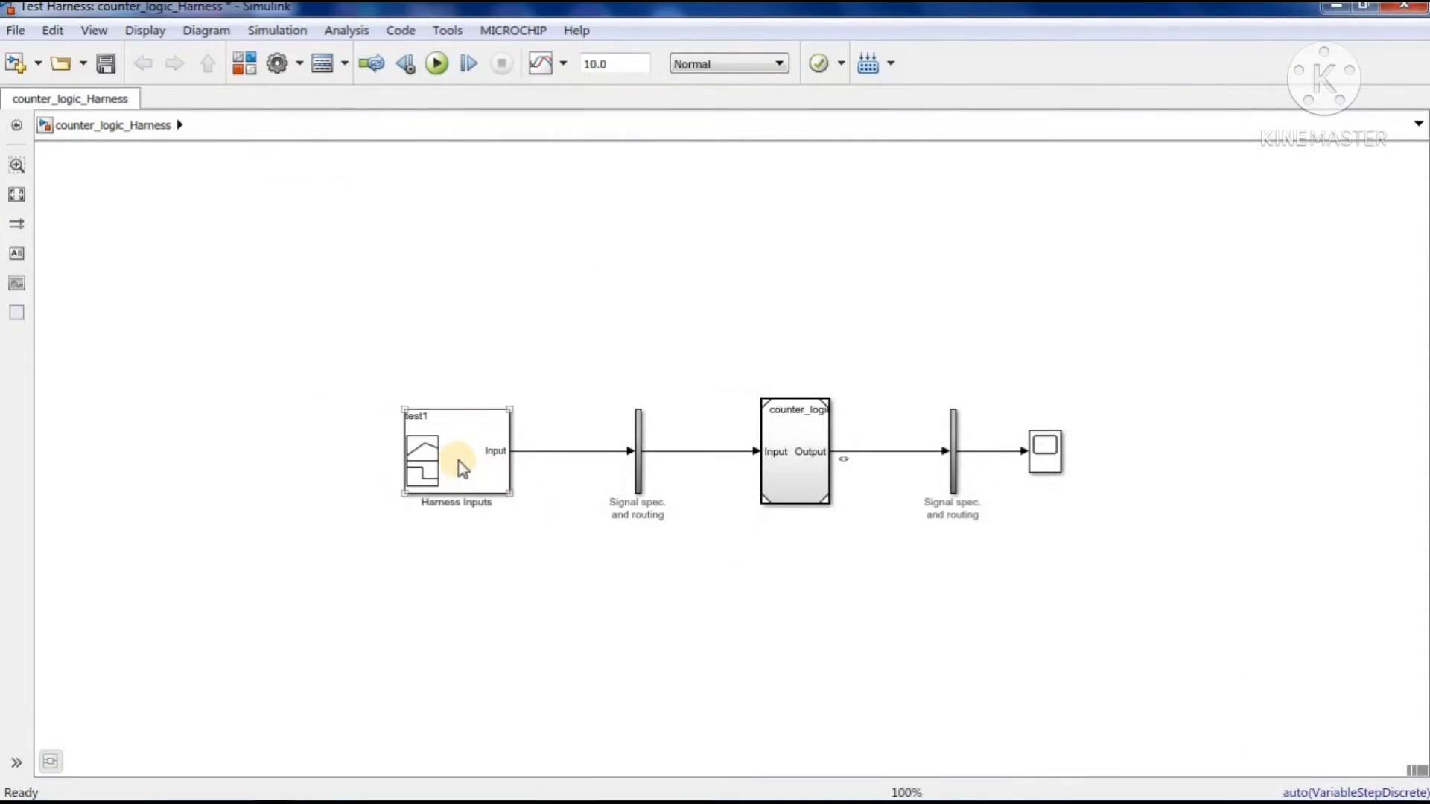
{"action": "double_click", "coordinate": [459, 462]}
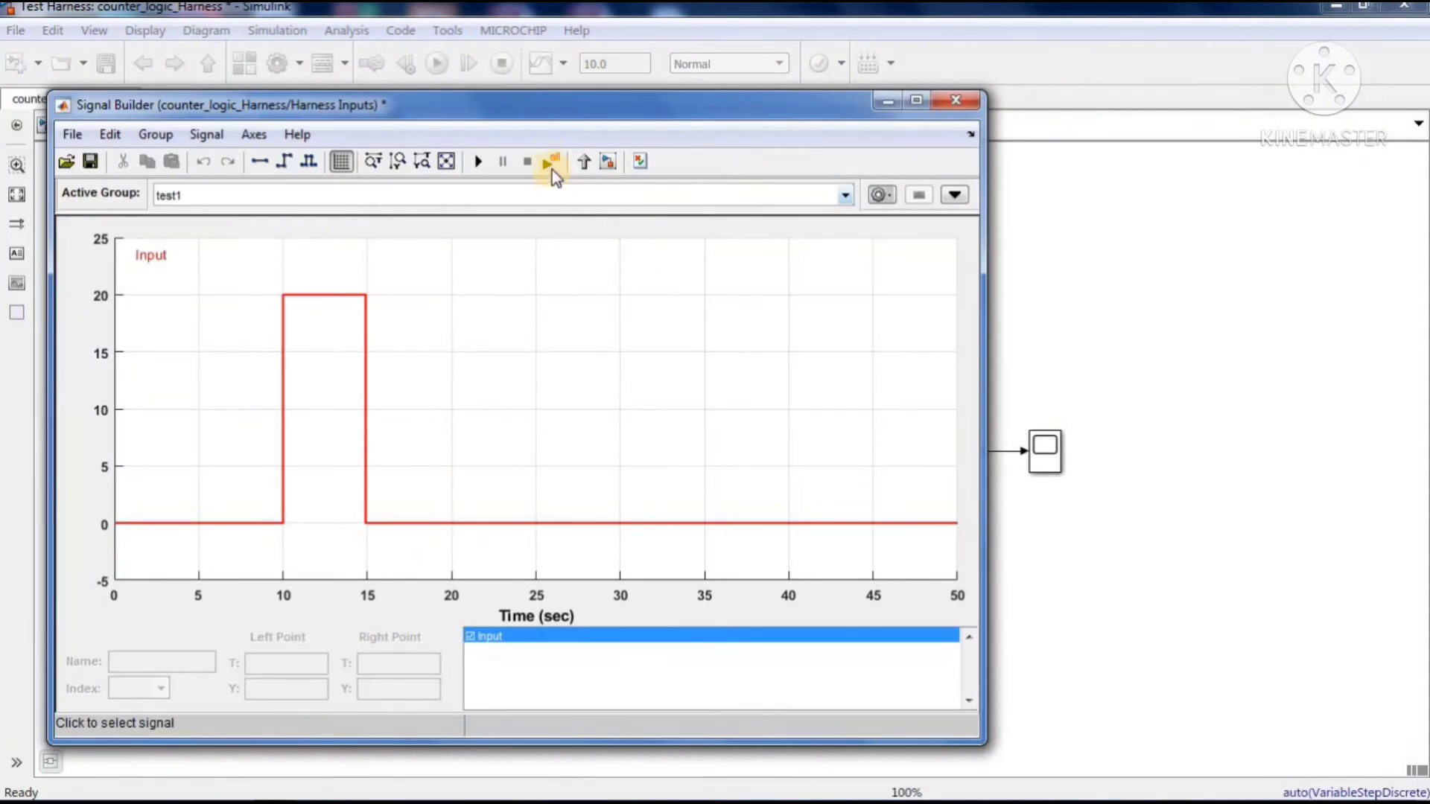
{"action": "left_click", "coordinate": [550, 161]}
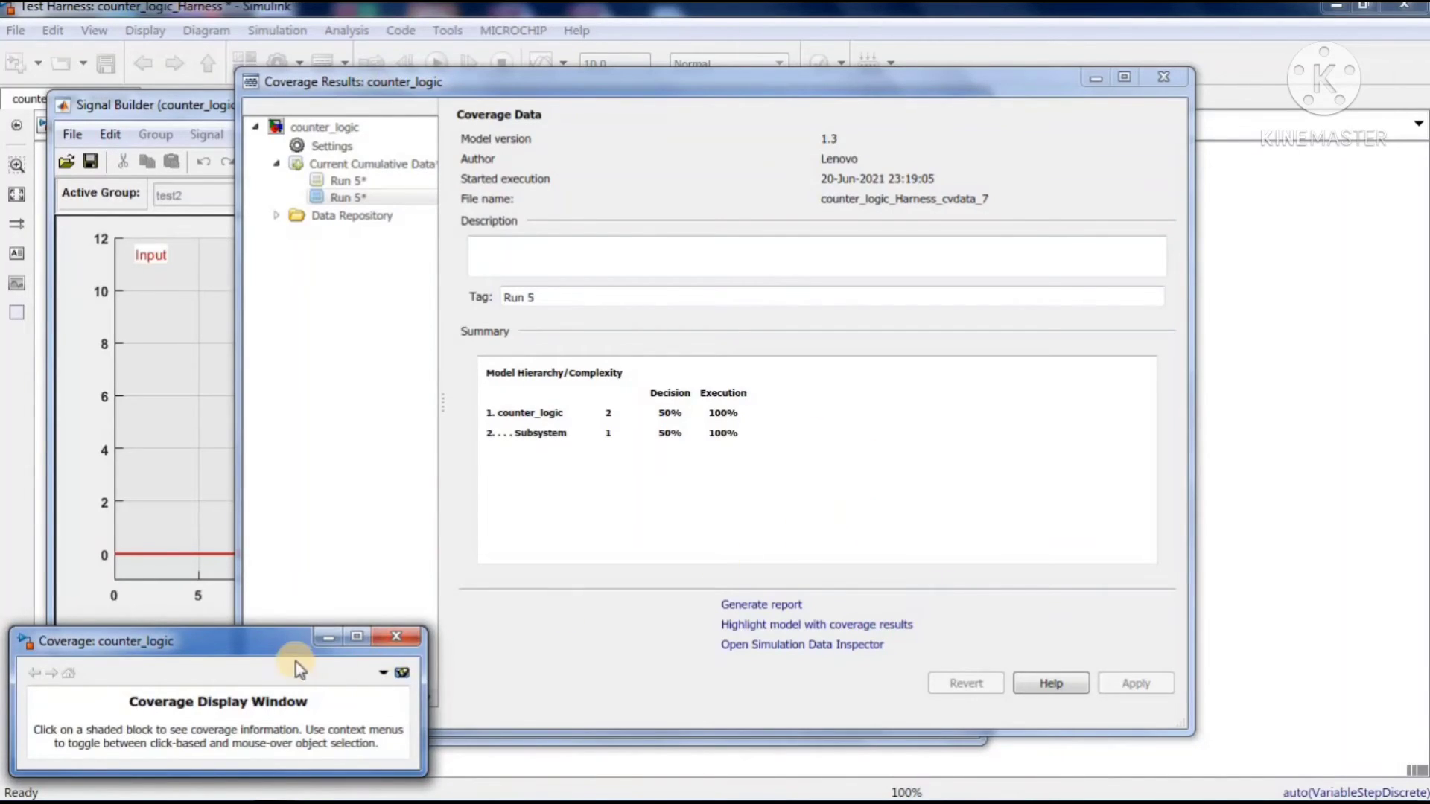
Generate and open the coverage report of the selected run, read its Summary and Details sections, and minimize the coverage display and report windows
{"action": "left_click", "coordinate": [753, 606]}
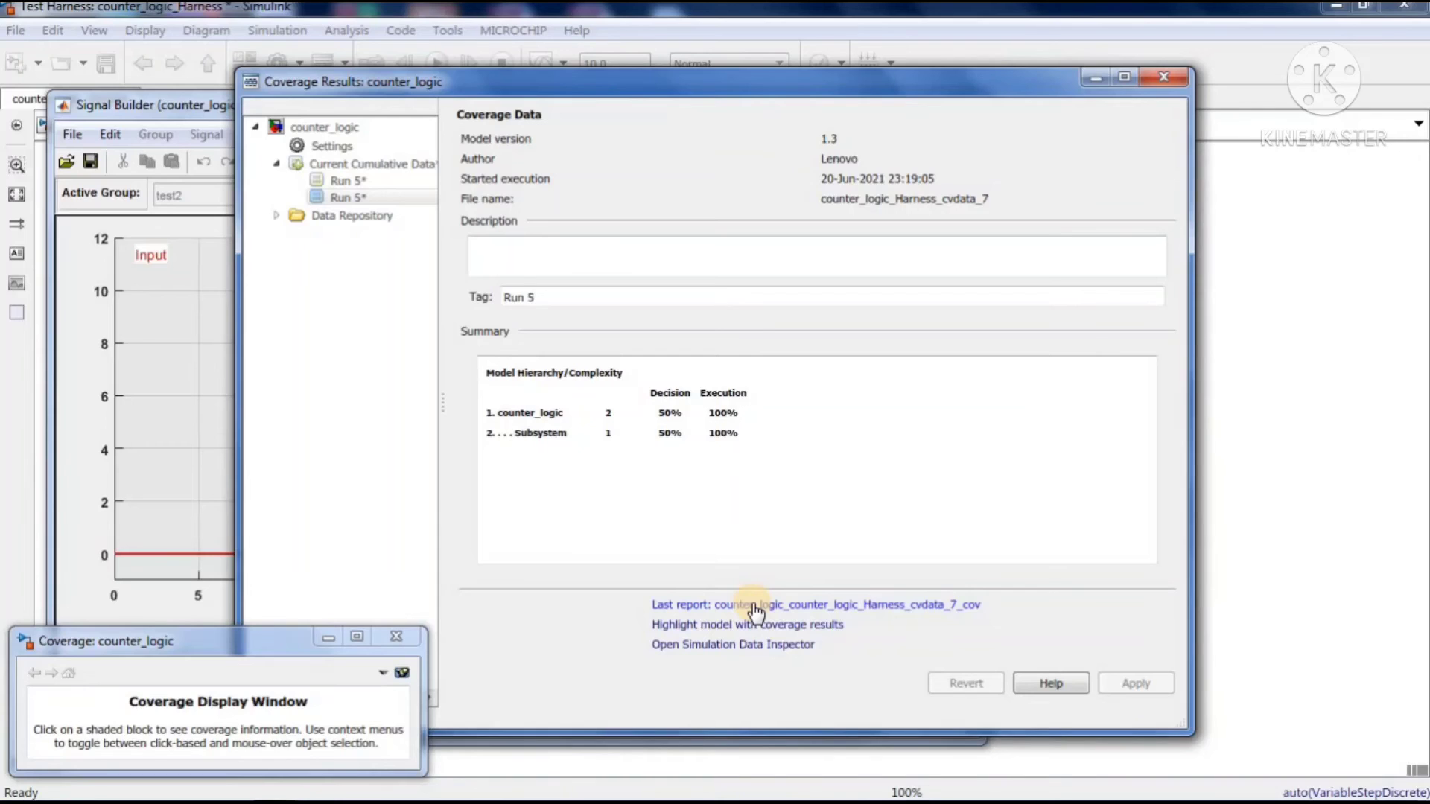
{"action": "left_click", "coordinate": [754, 607]}
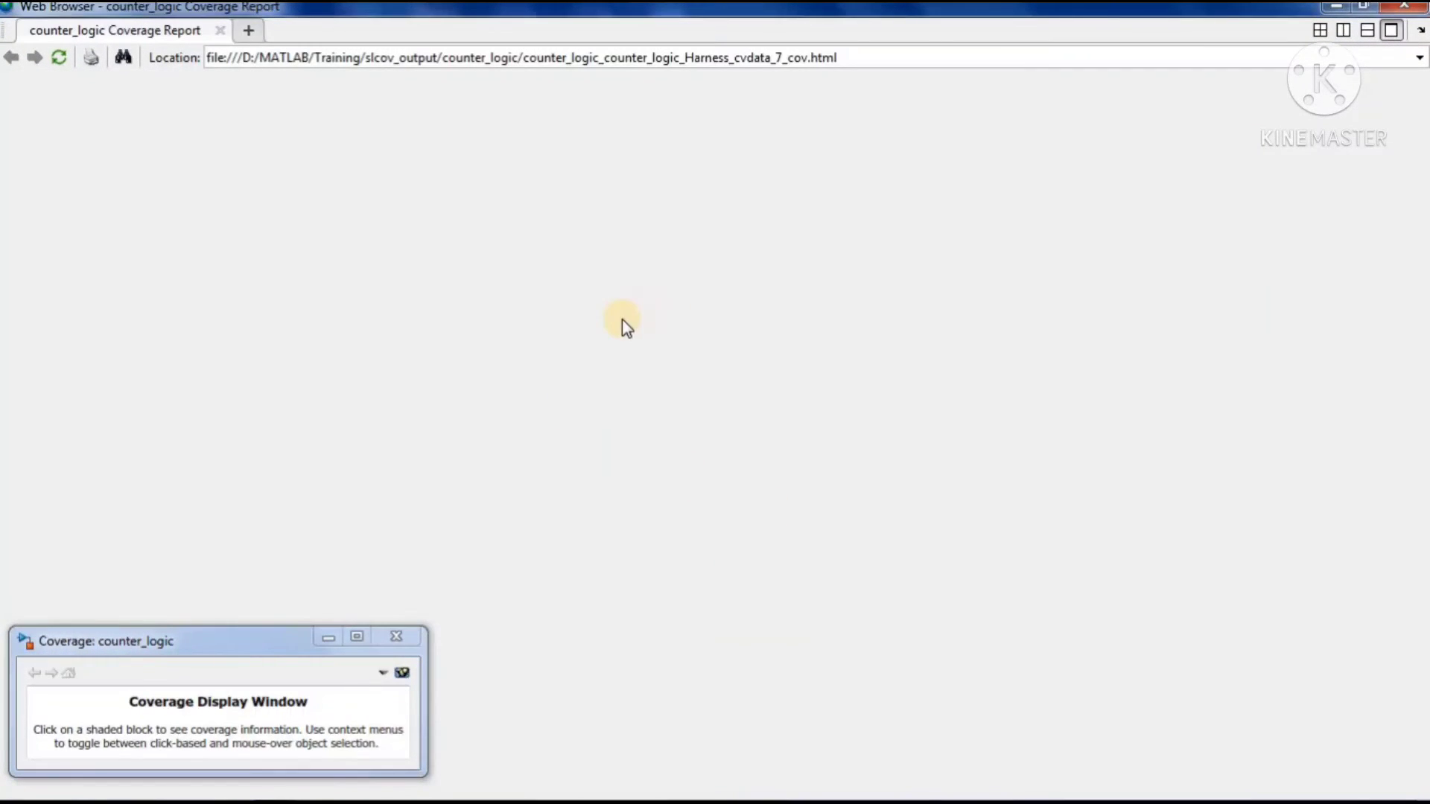
{"action": "scroll", "coordinate": [477, 398], "scroll_direction": "down", "scroll_amount": 4}
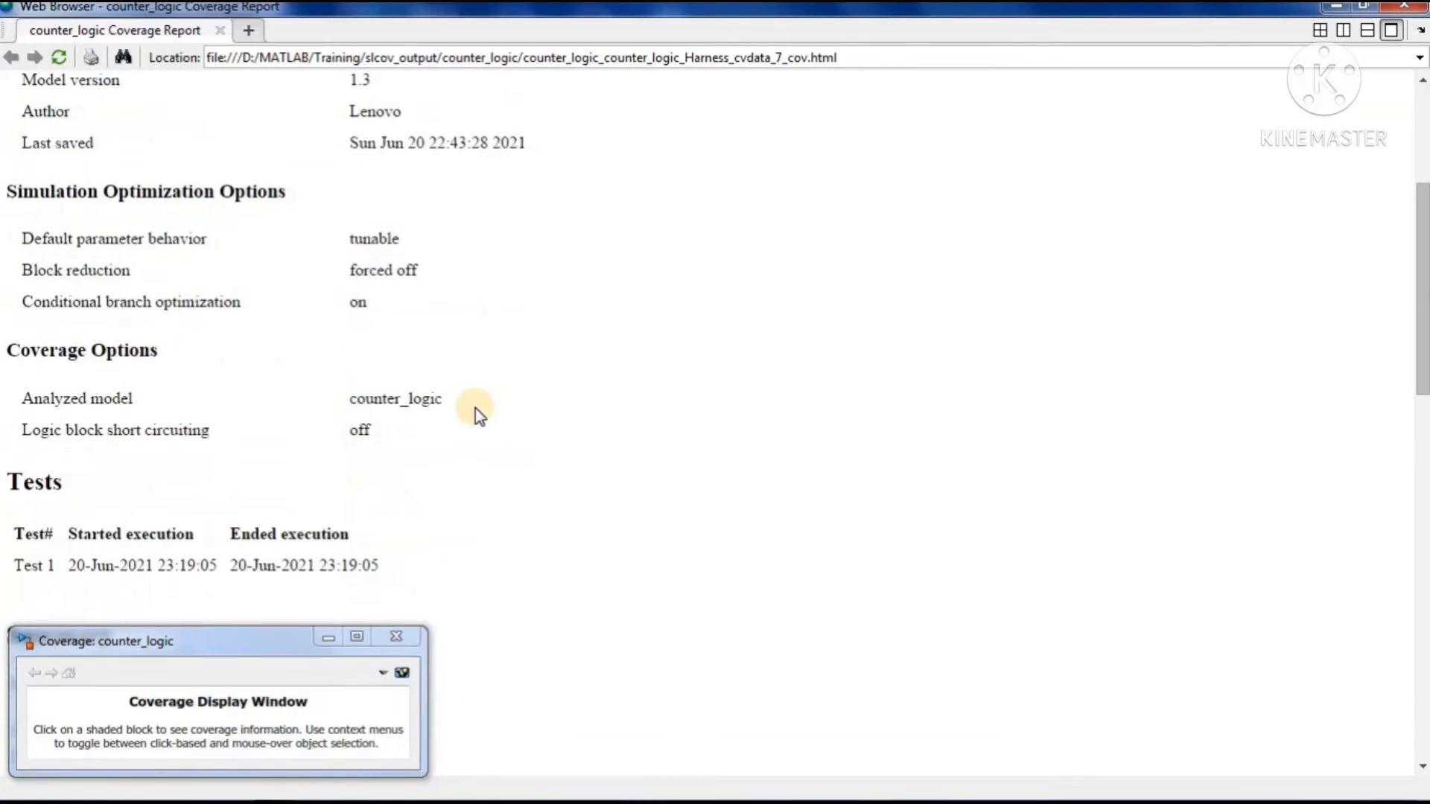
{"action": "scroll", "coordinate": [475, 408], "scroll_direction": "down", "scroll_amount": 5}
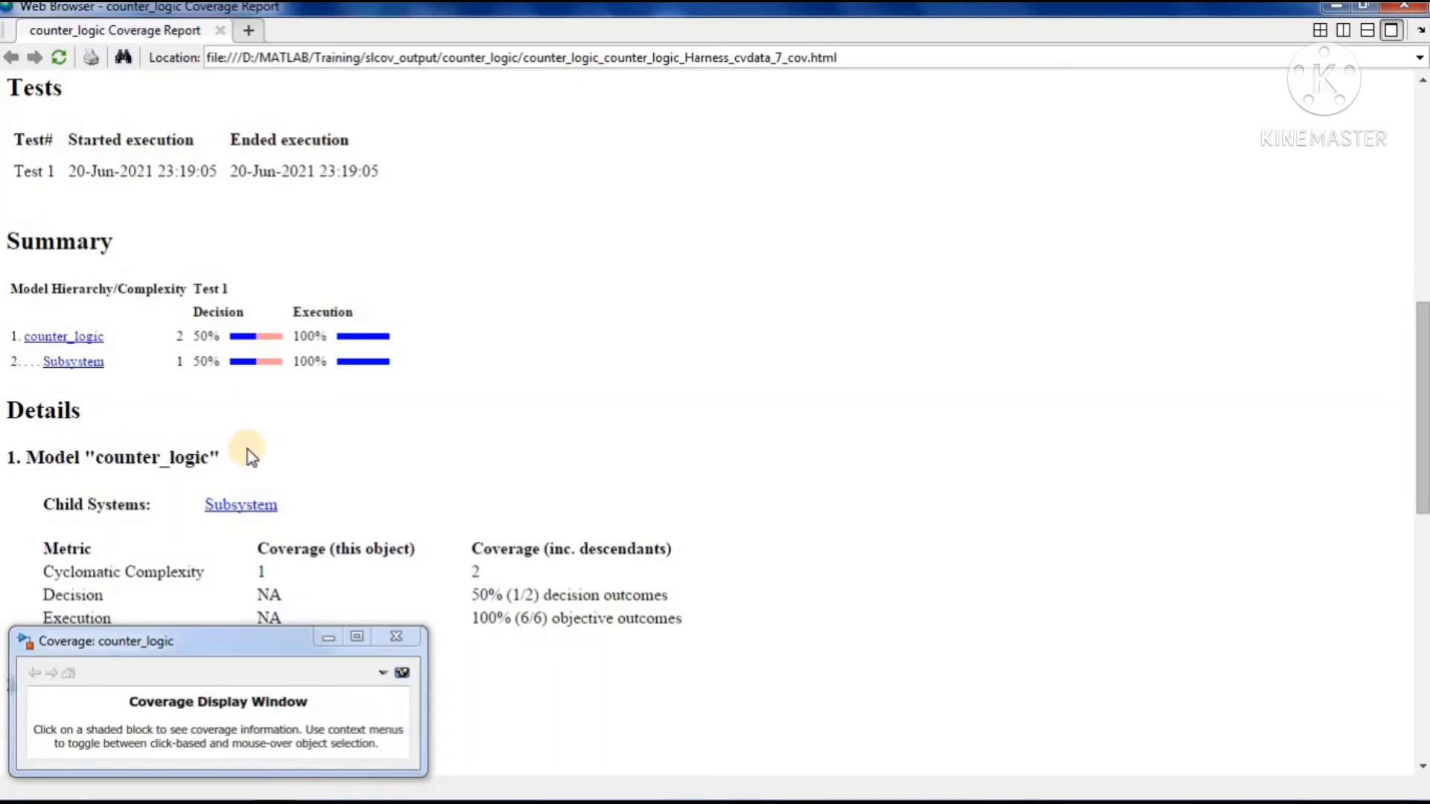
{"action": "left_click_drag", "start_coordinate": [233, 645], "coordinate": [245, 529]}
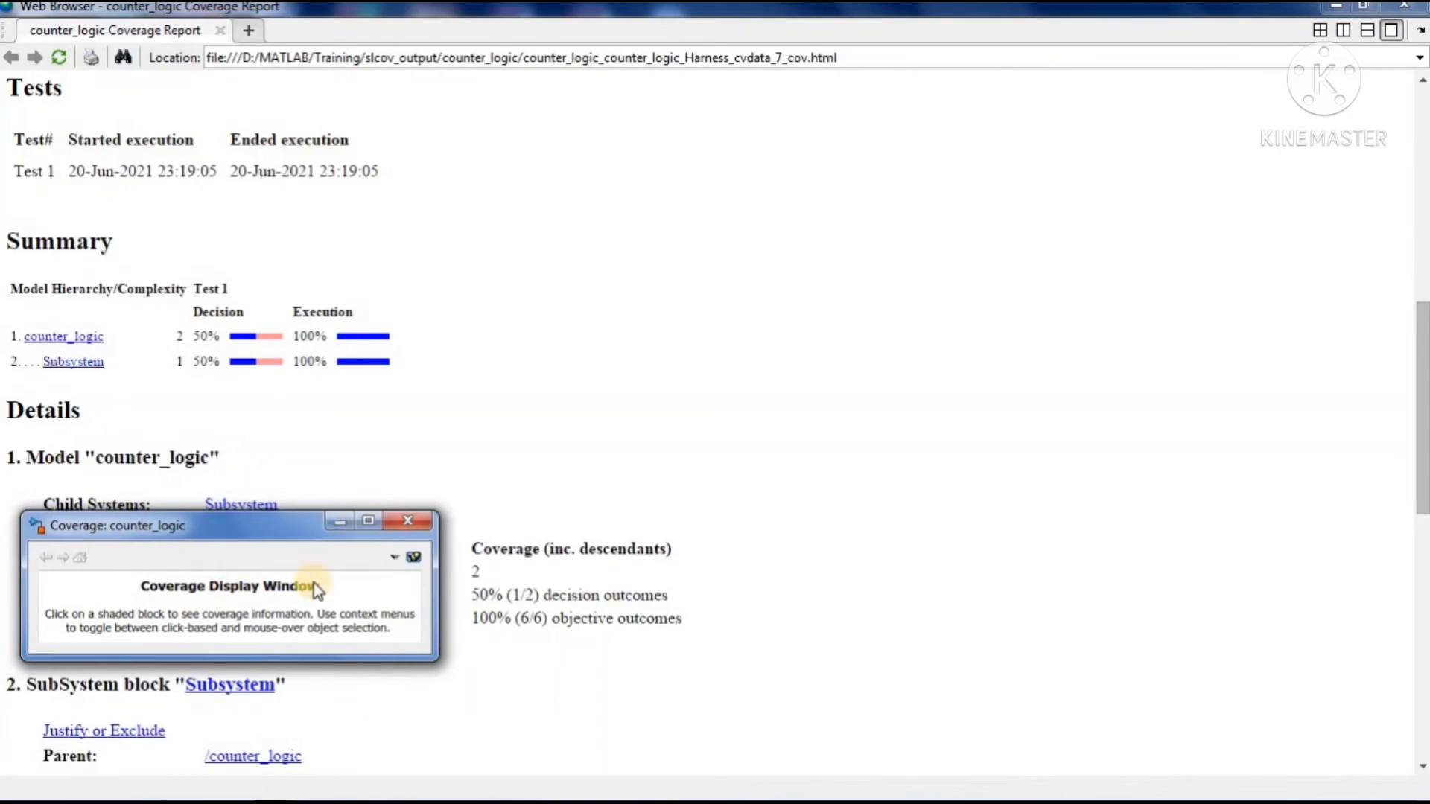
{"action": "left_click", "coordinate": [372, 526]}
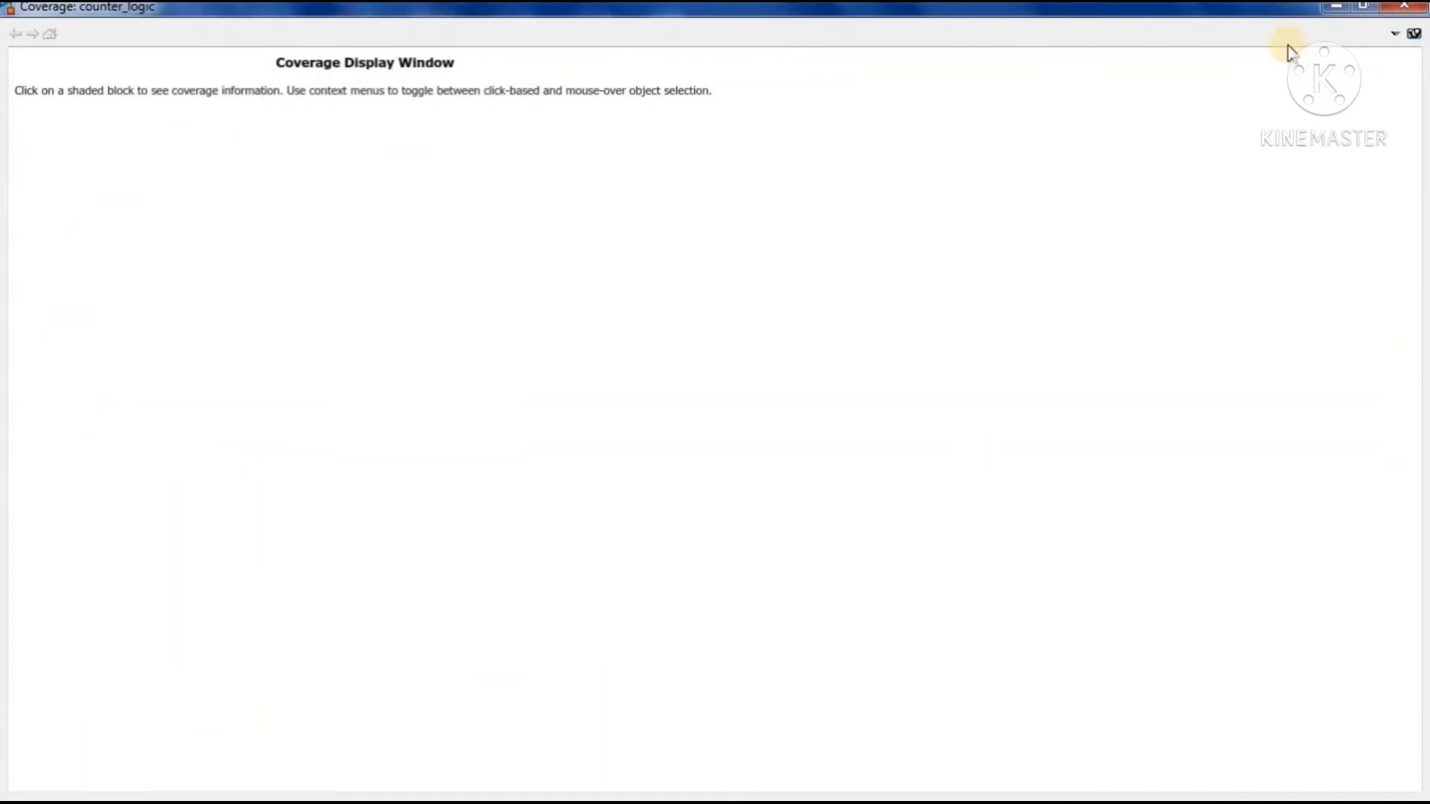
{"action": "left_click", "coordinate": [1339, 7]}
{"action": "left_click", "coordinate": [1339, 8]}
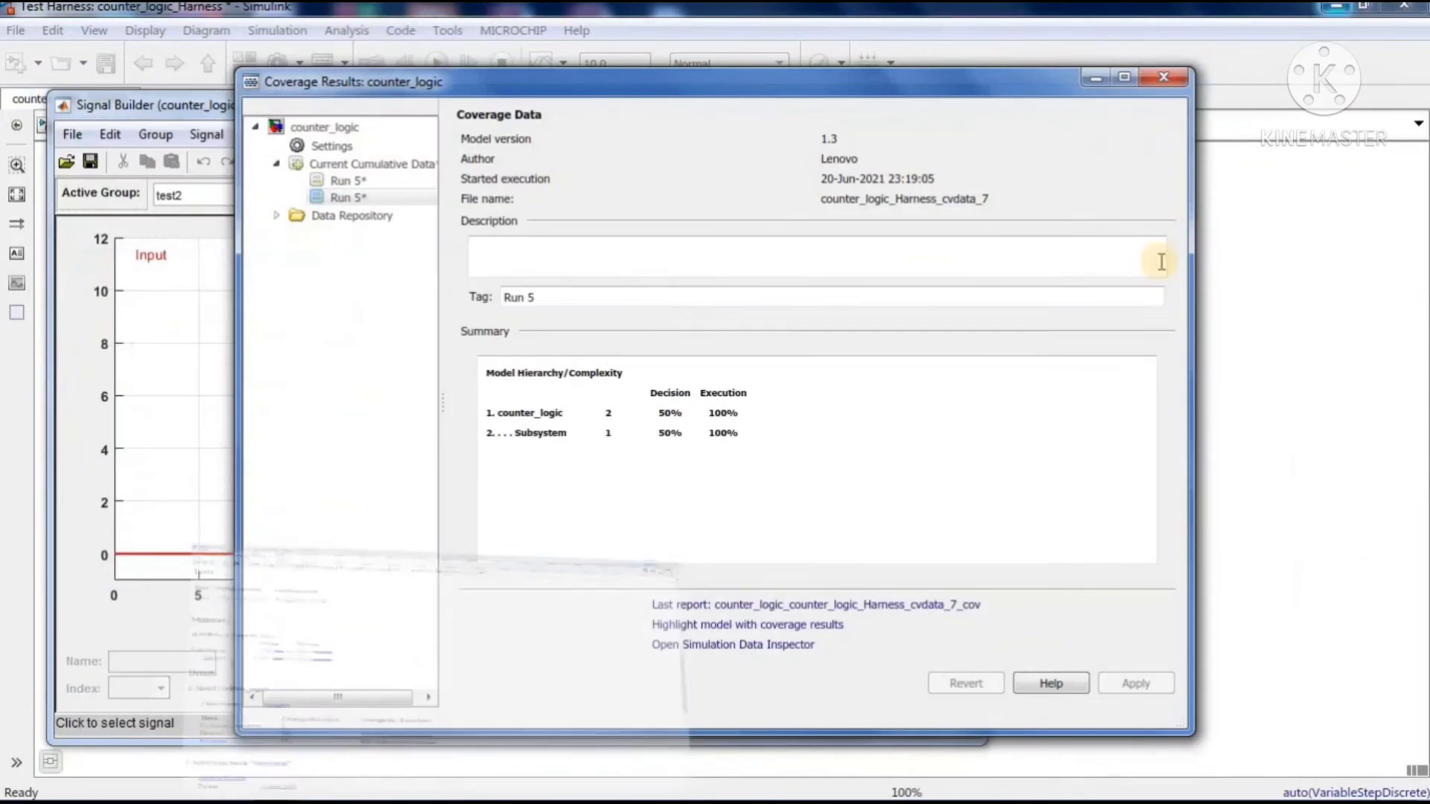
Return to the harness and open the counter_logic model's Subsystem to examine the coverage coloring of its blocks
{"action": "left_click", "coordinate": [1264, 373]}
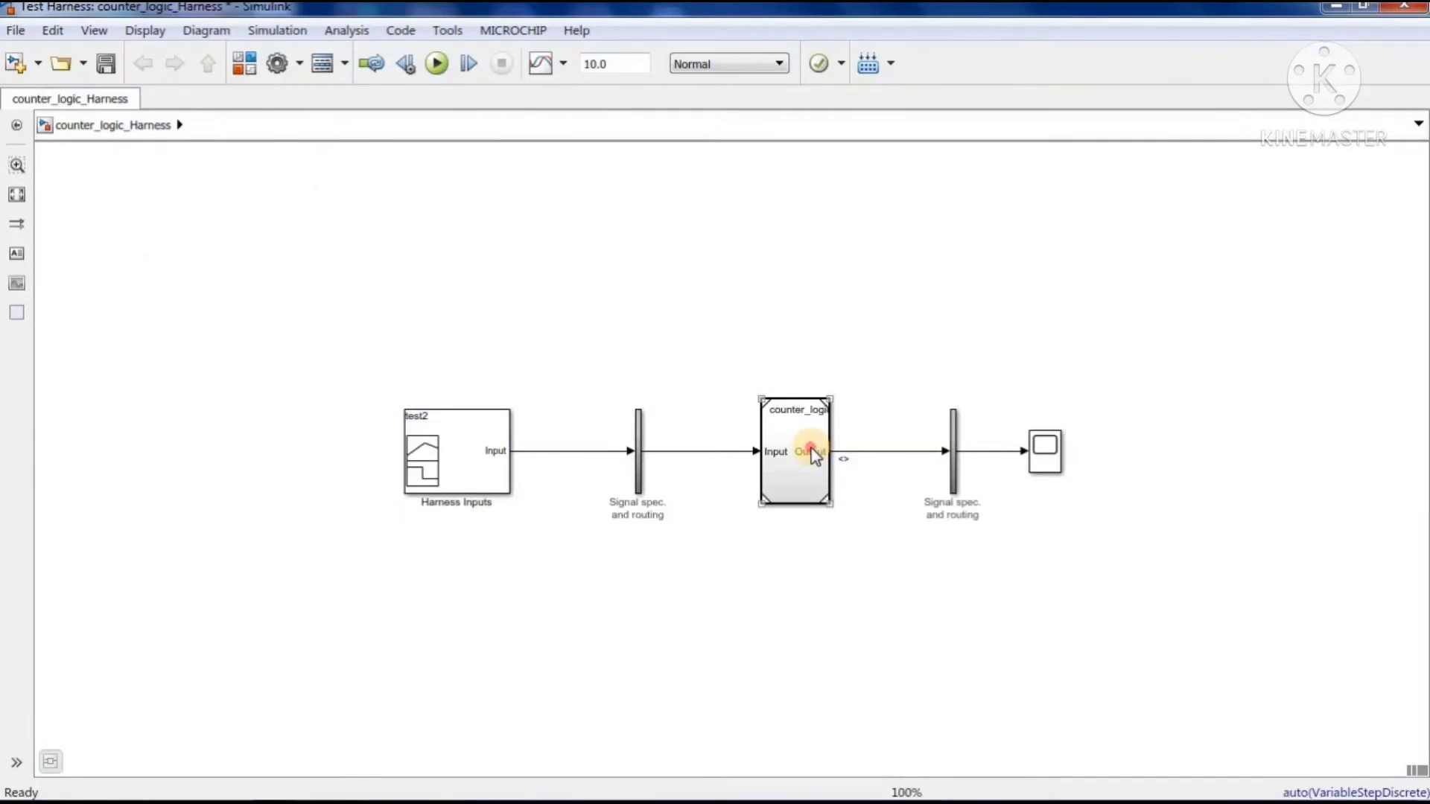
{"action": "double_click", "coordinate": [815, 455]}
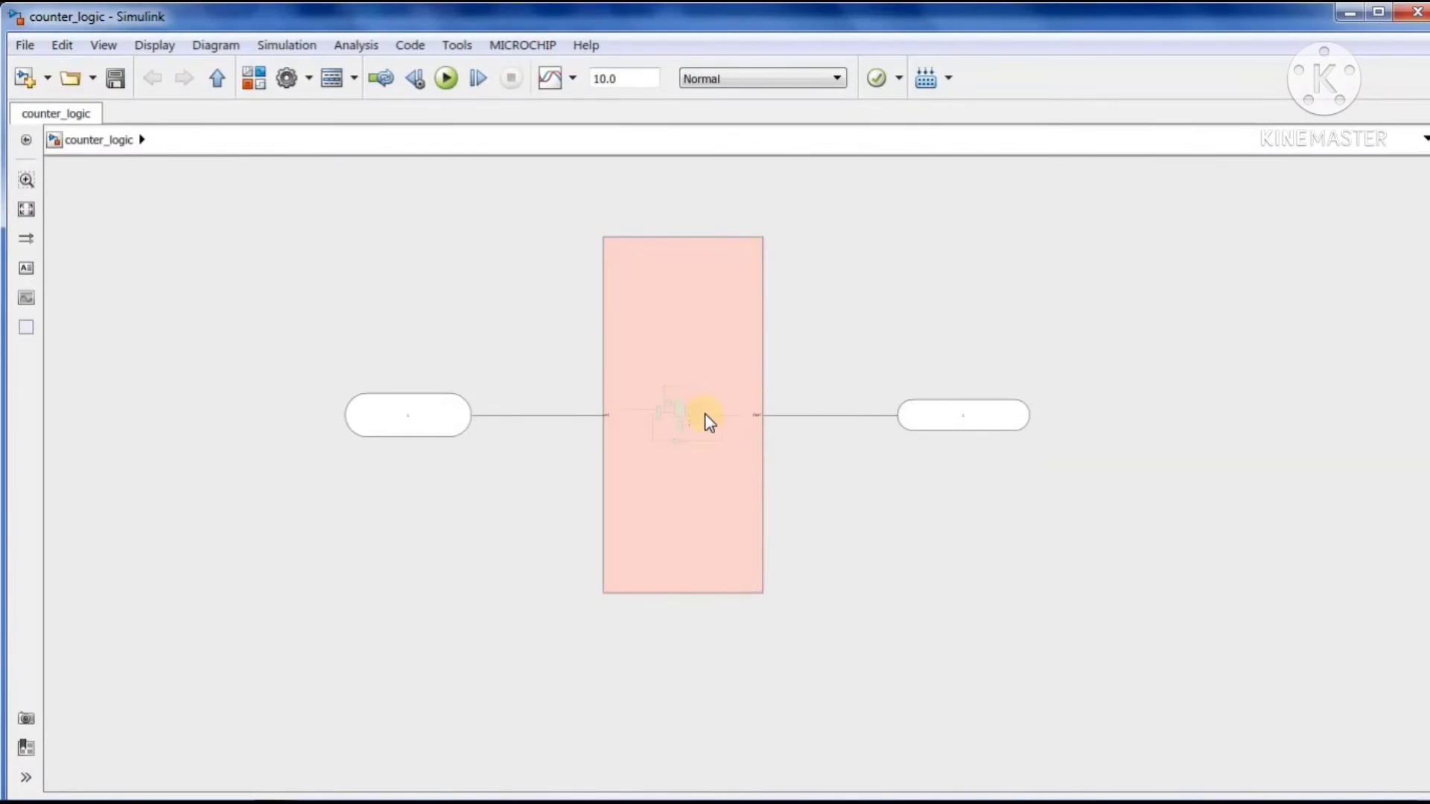
{"action": "left_click", "coordinate": [696, 386]}
{"action": "double_click", "coordinate": [694, 382]}
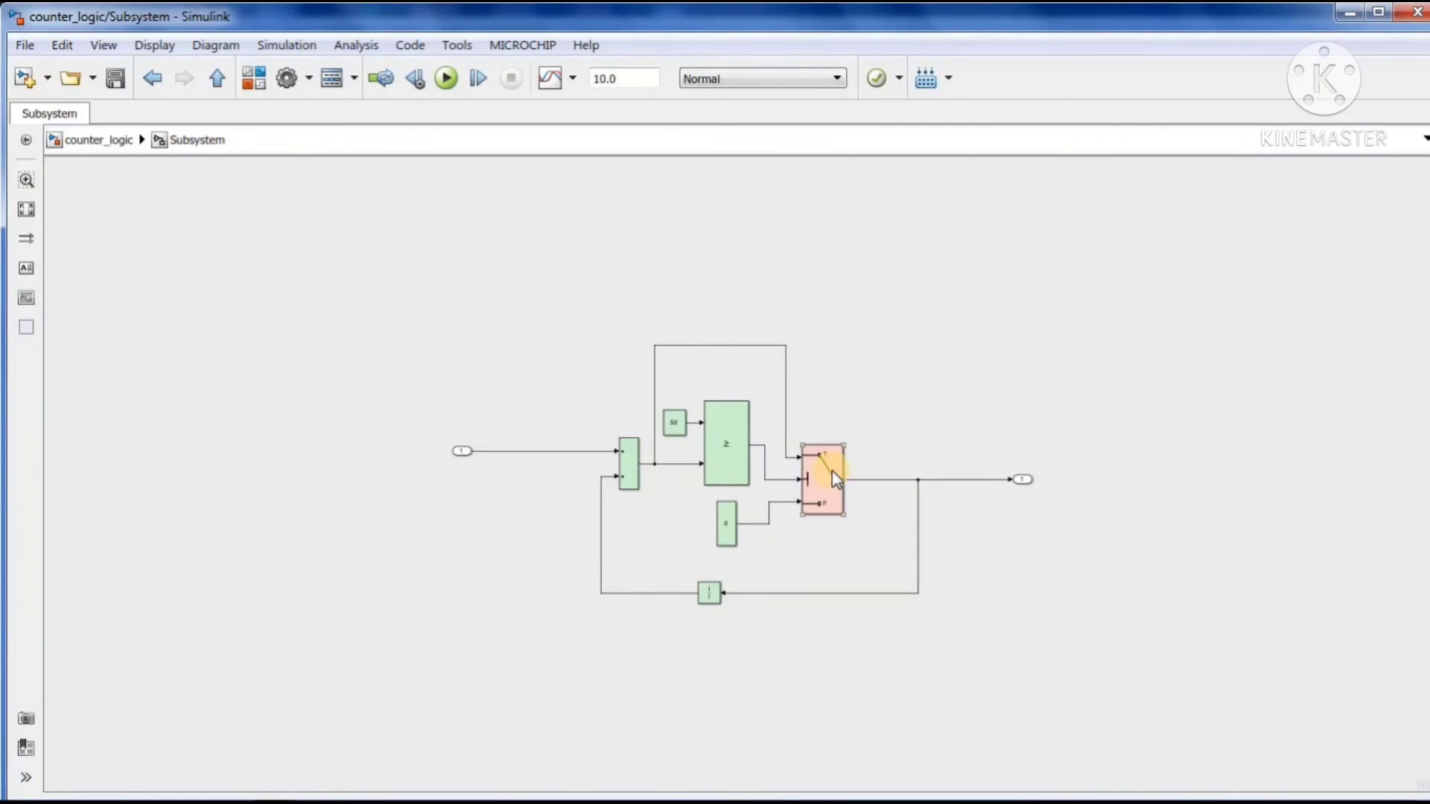
Return to the Signal Builder, copy the test2 group to a new group and make test3 the active group
{"action": "mouse_move", "coordinate": [631, 800]}
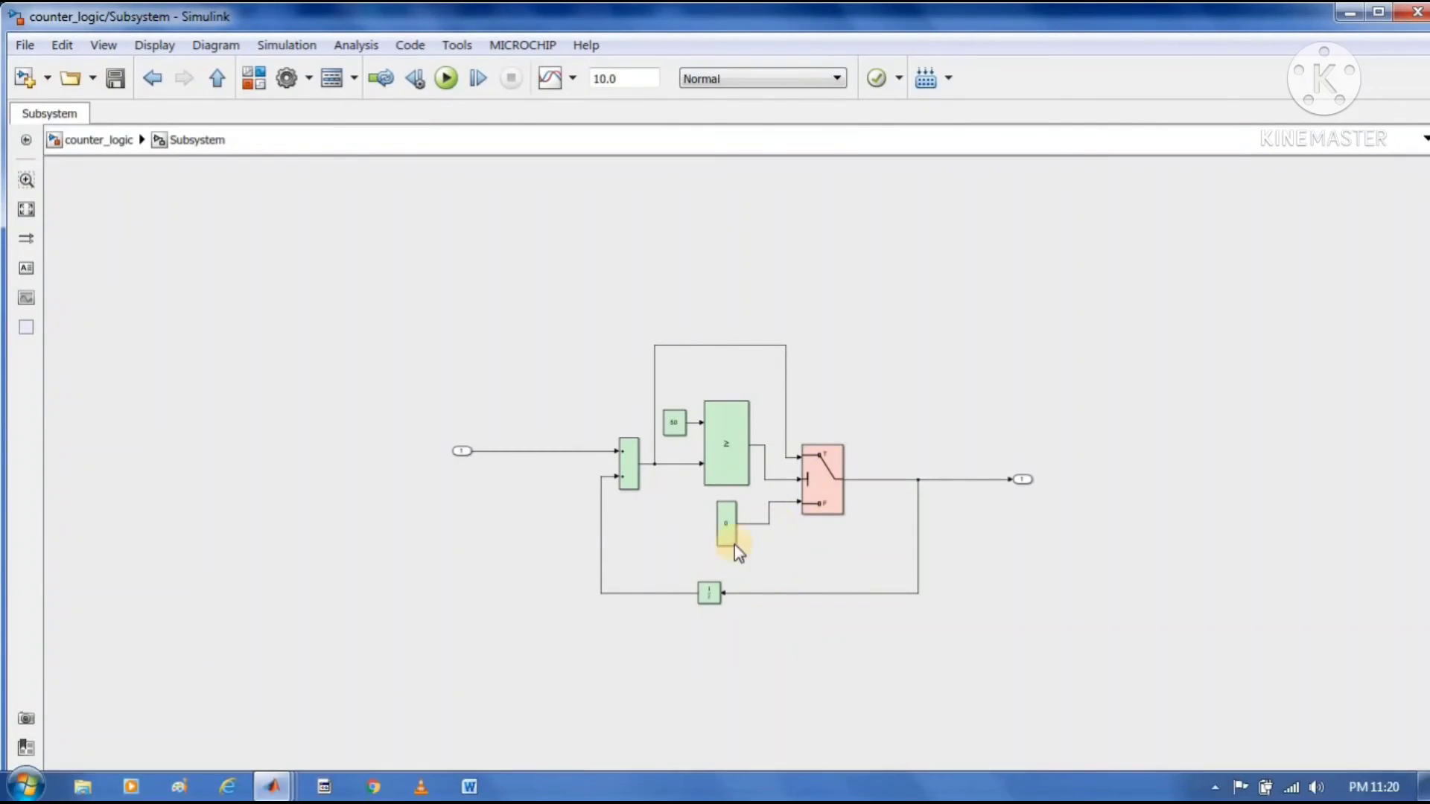
{"action": "left_click", "coordinate": [289, 782]}
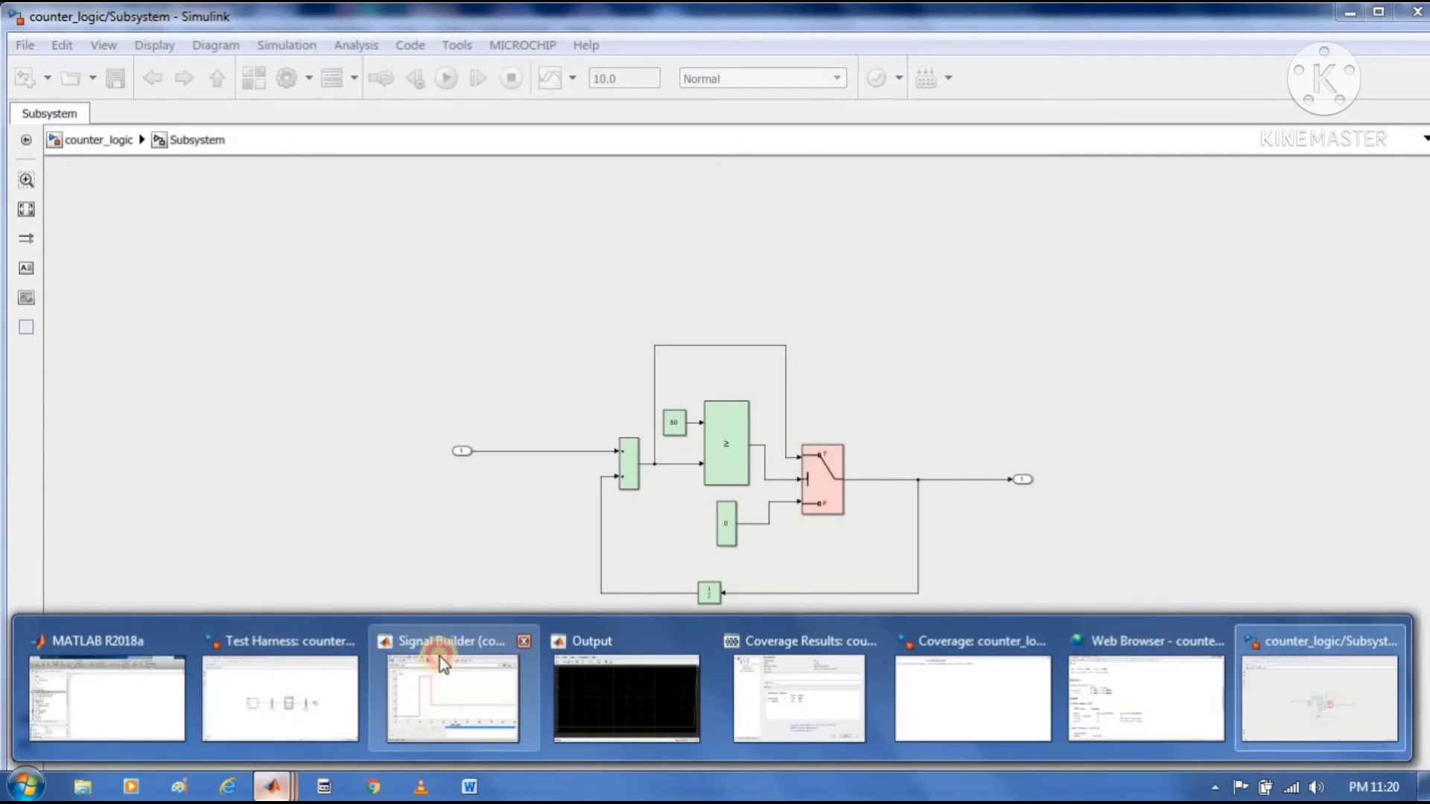
{"action": "left_click", "coordinate": [439, 656]}
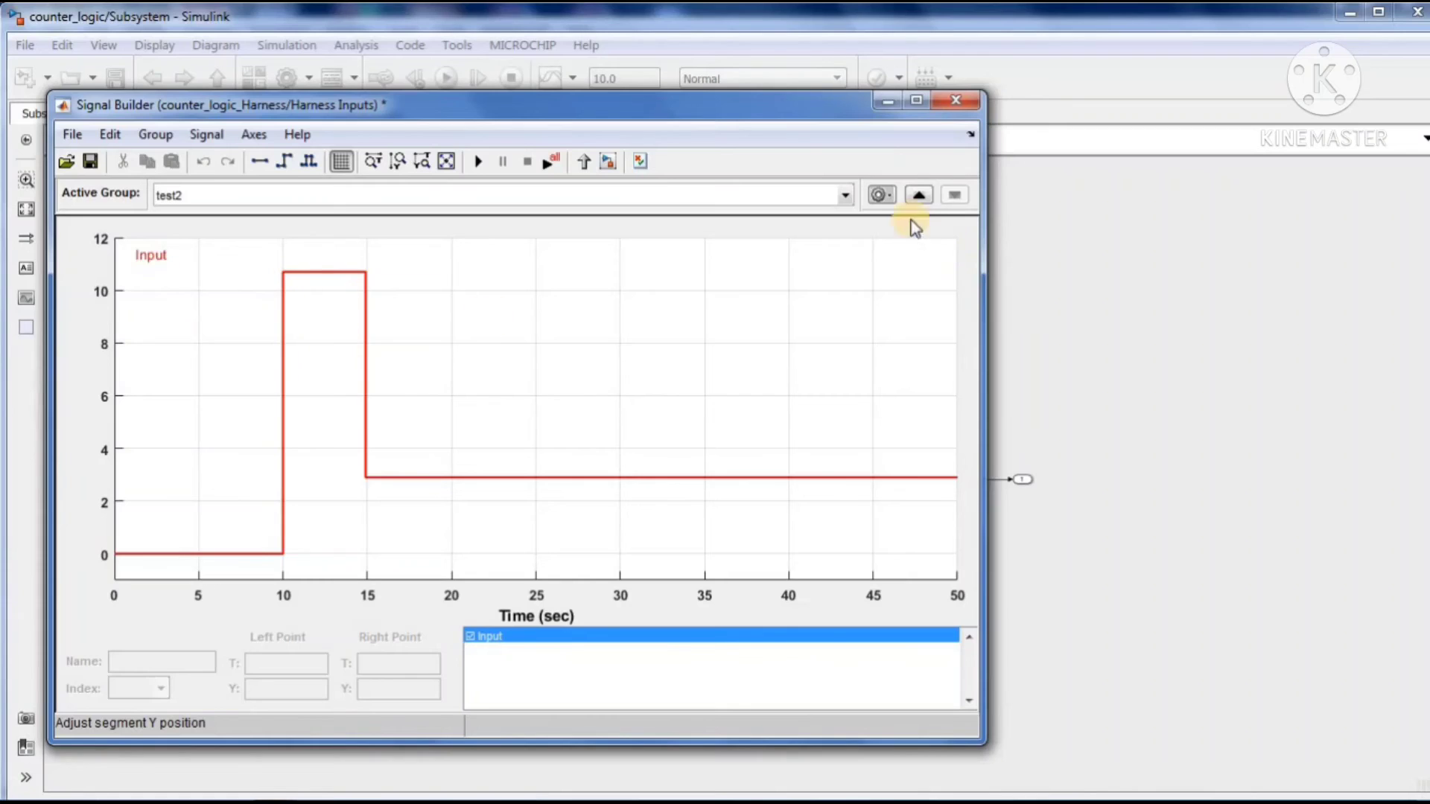
{"action": "left_click", "coordinate": [846, 196]}
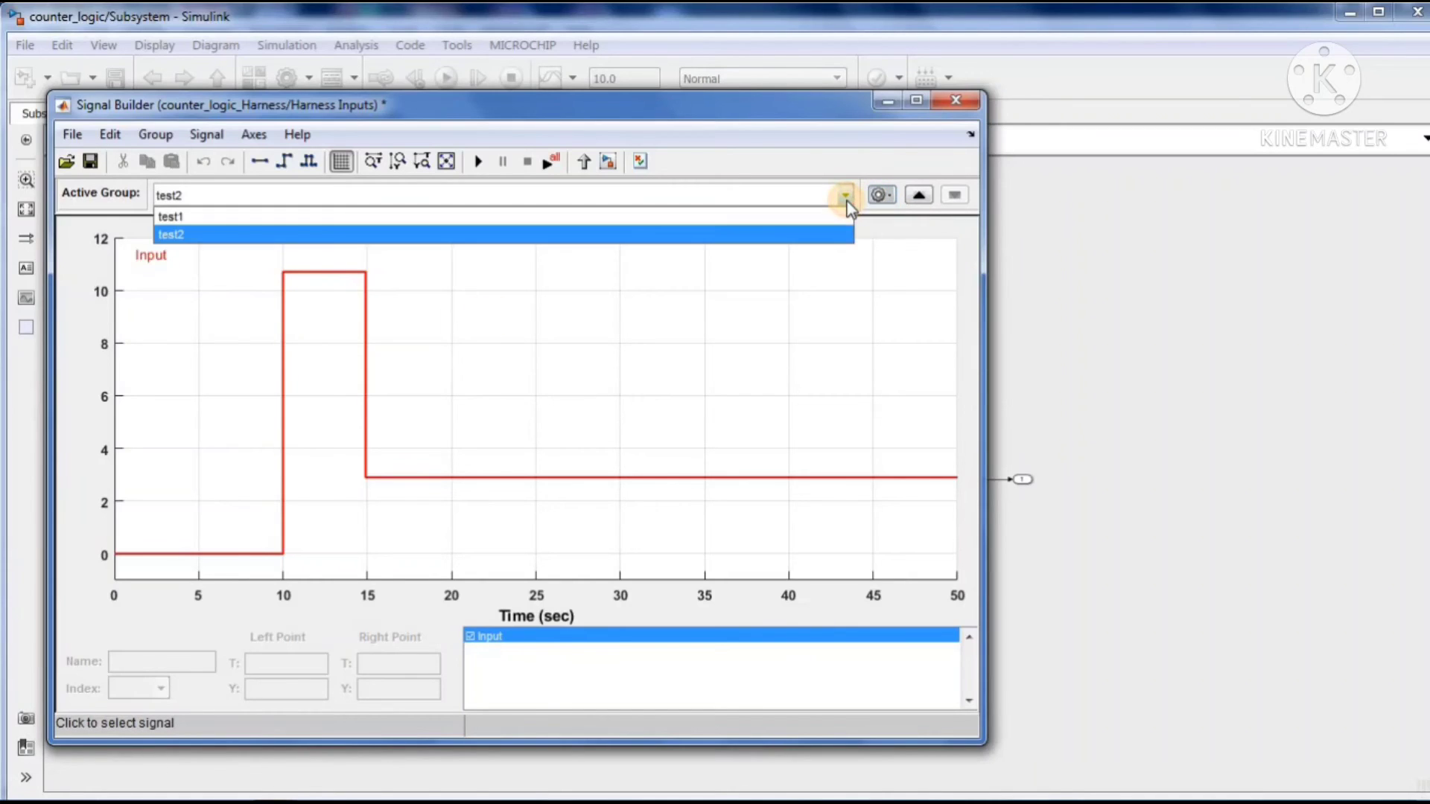
{"action": "left_click", "coordinate": [889, 199]}
{"action": "left_click", "coordinate": [906, 246]}
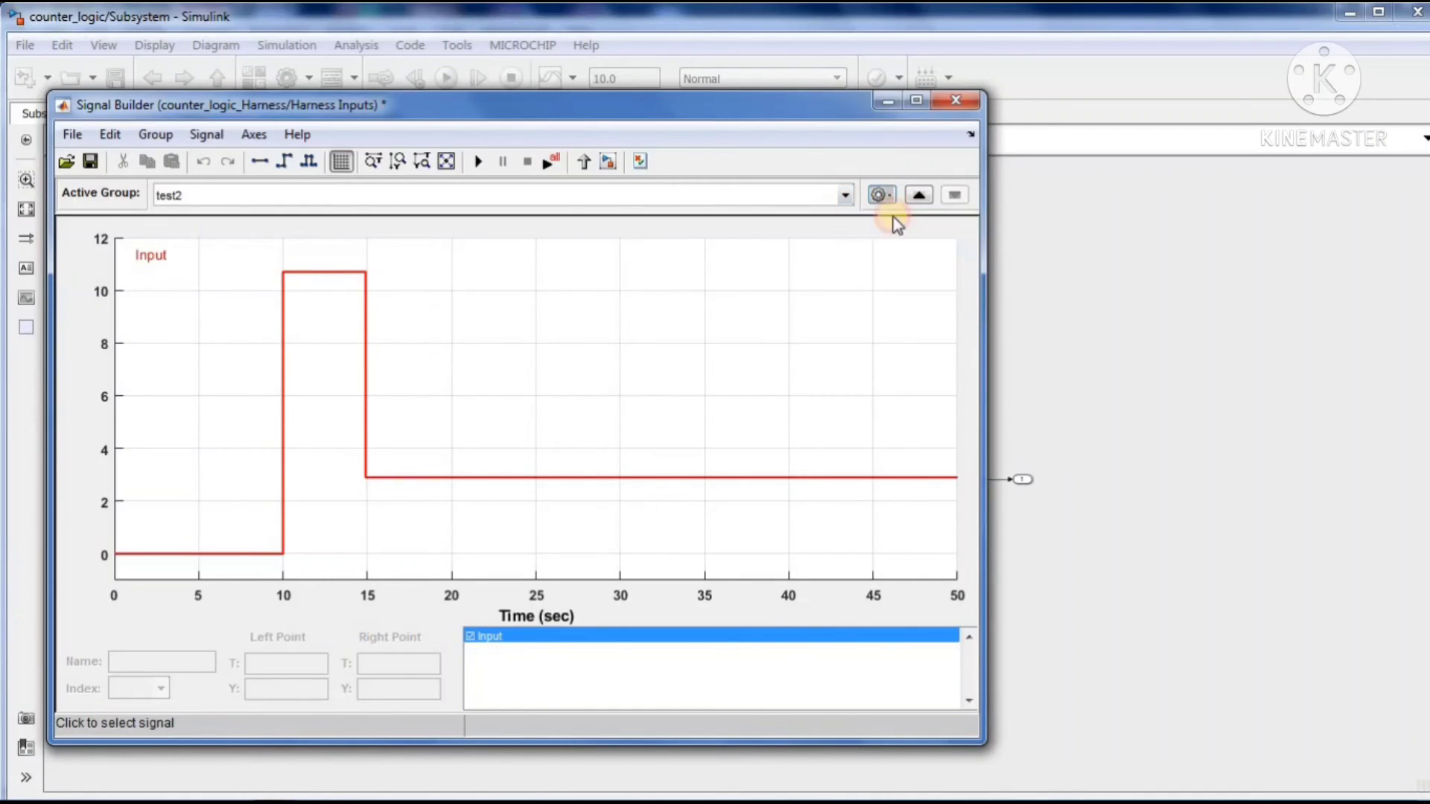
{"action": "left_click", "coordinate": [847, 196]}
{"action": "left_click", "coordinate": [729, 250]}
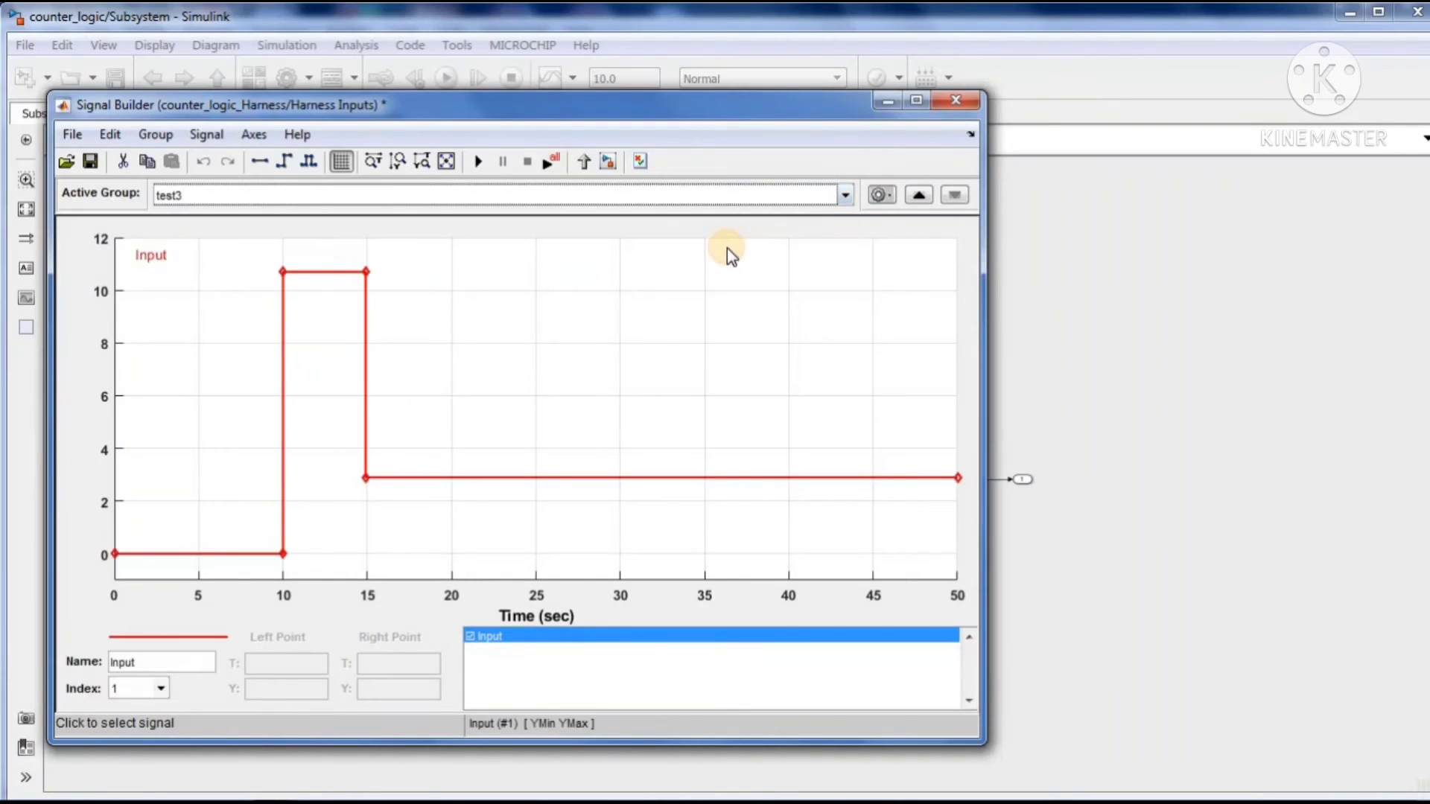
Set the test3 pulse segment between 10 and 15 s to 51 and return to the counter_logic Subsystem
{"action": "left_click", "coordinate": [310, 271]}
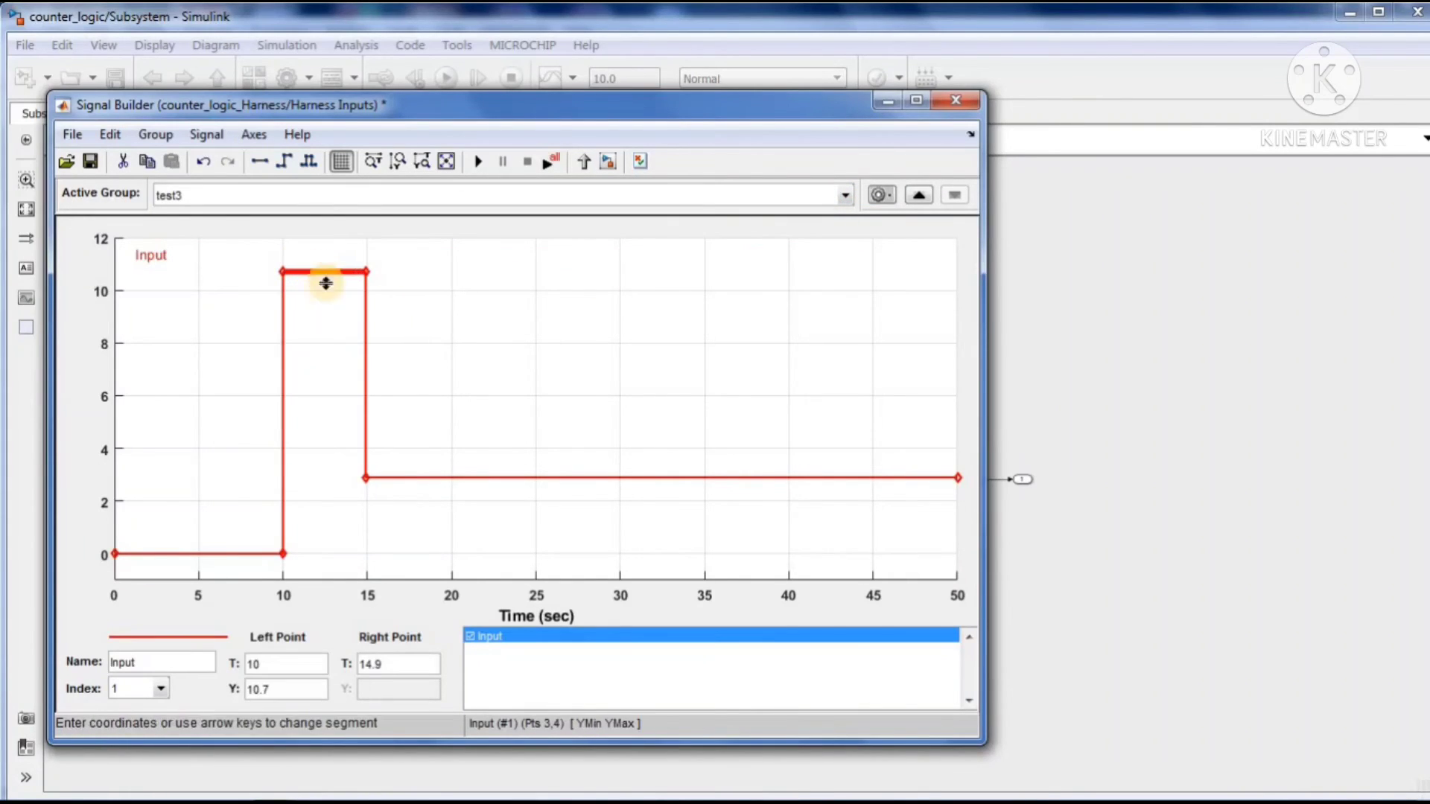
{"action": "double_click", "coordinate": [251, 683]}
{"action": "type", "text": "5"}
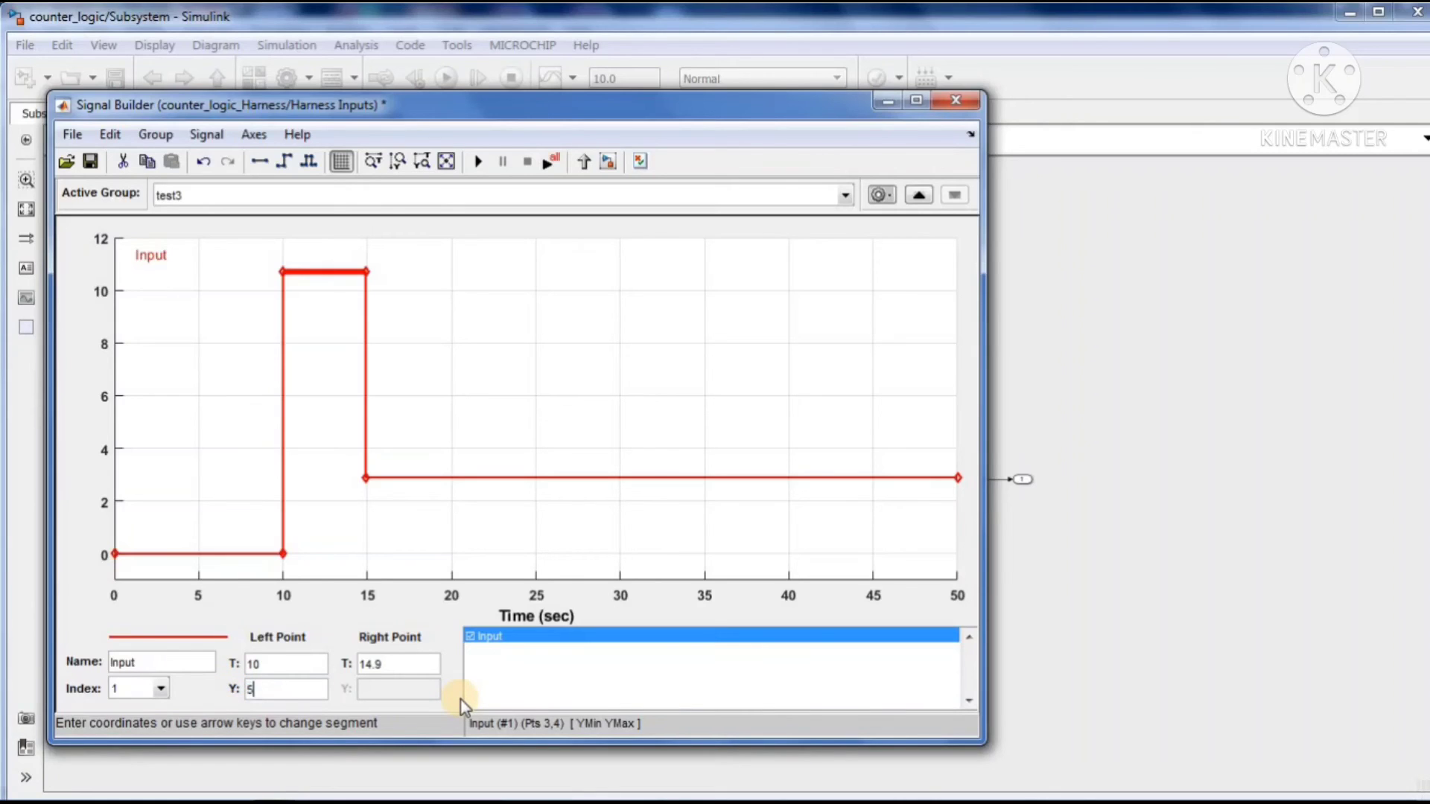
{"action": "type", "text": "1"}
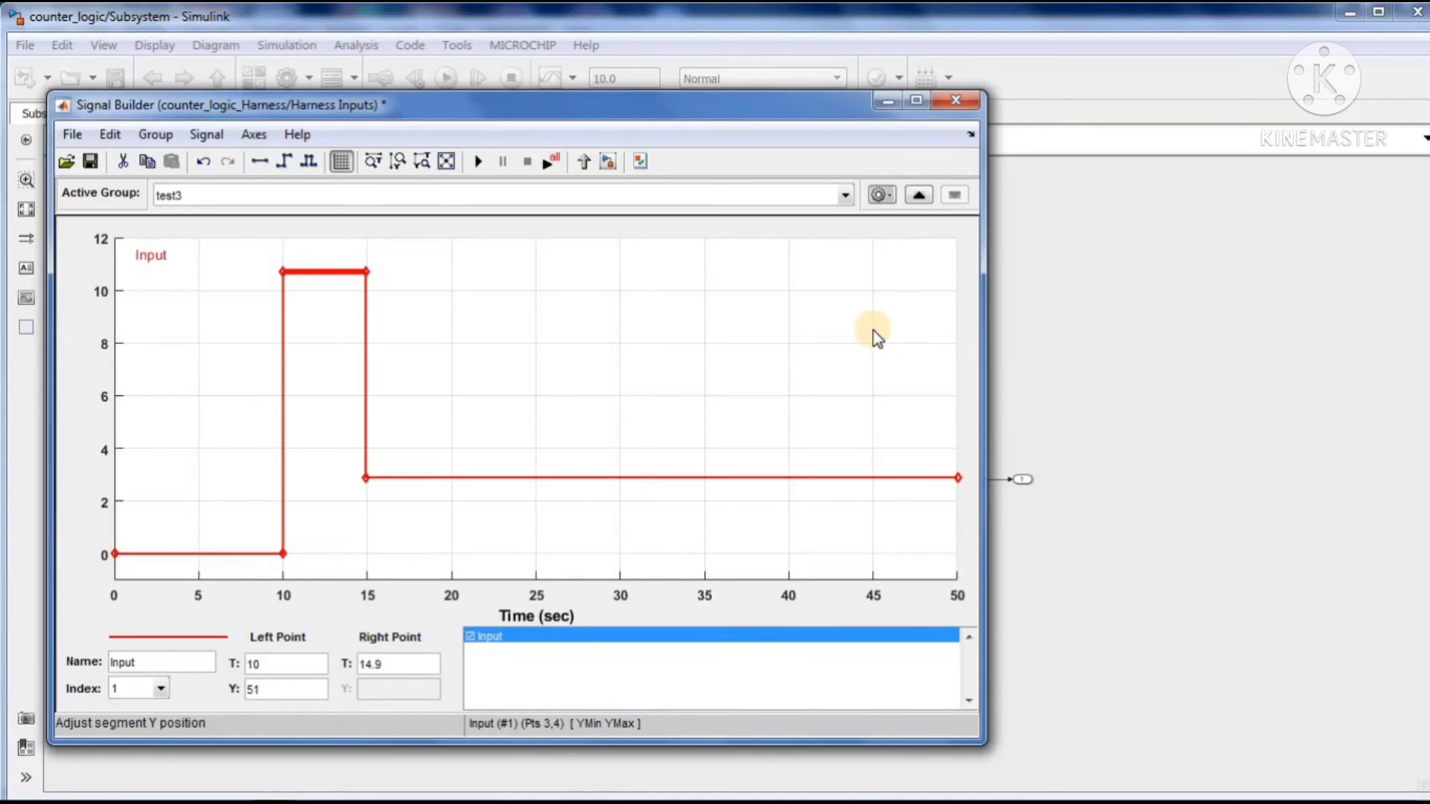
{"action": "left_click", "coordinate": [799, 339]}
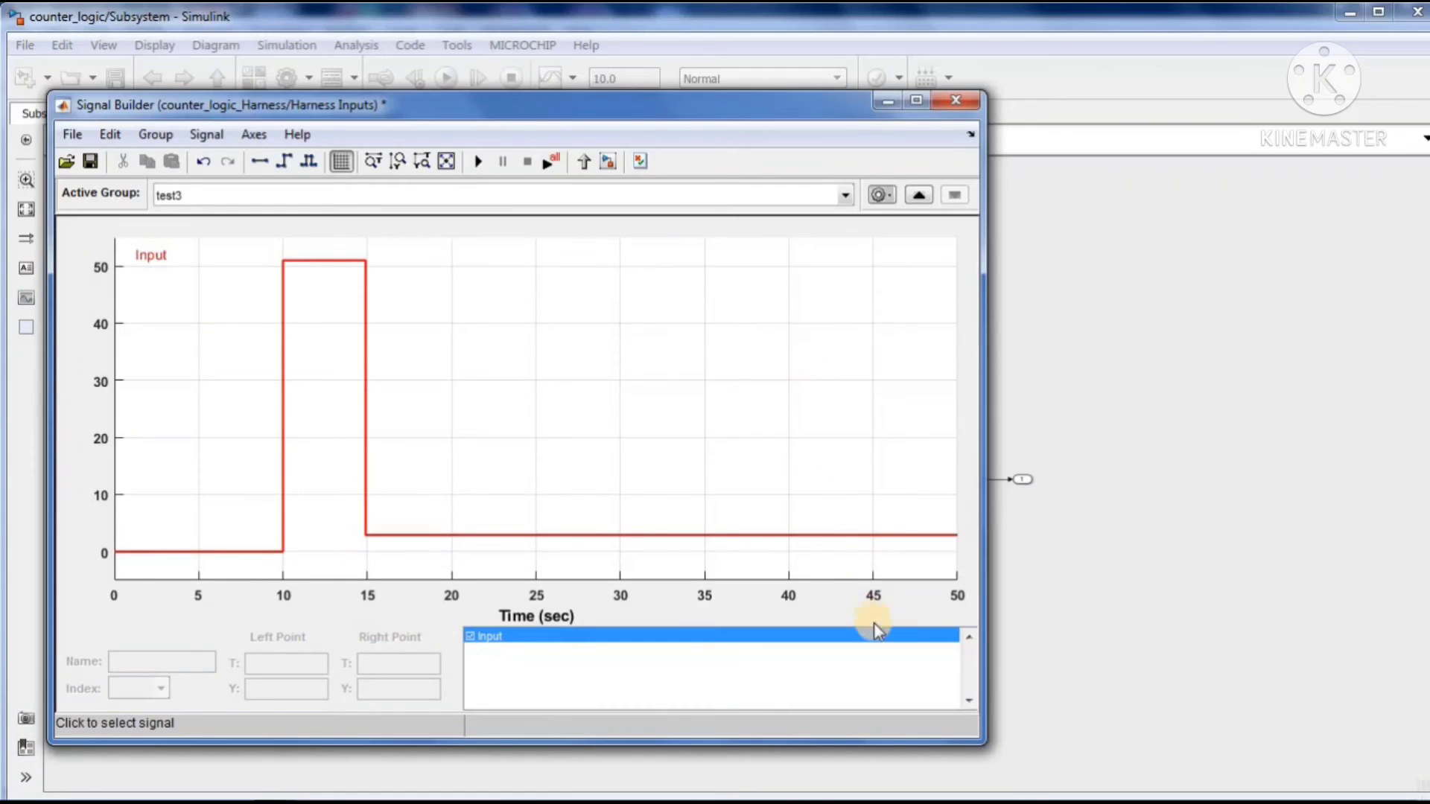
{"action": "left_click", "coordinate": [1092, 355]}
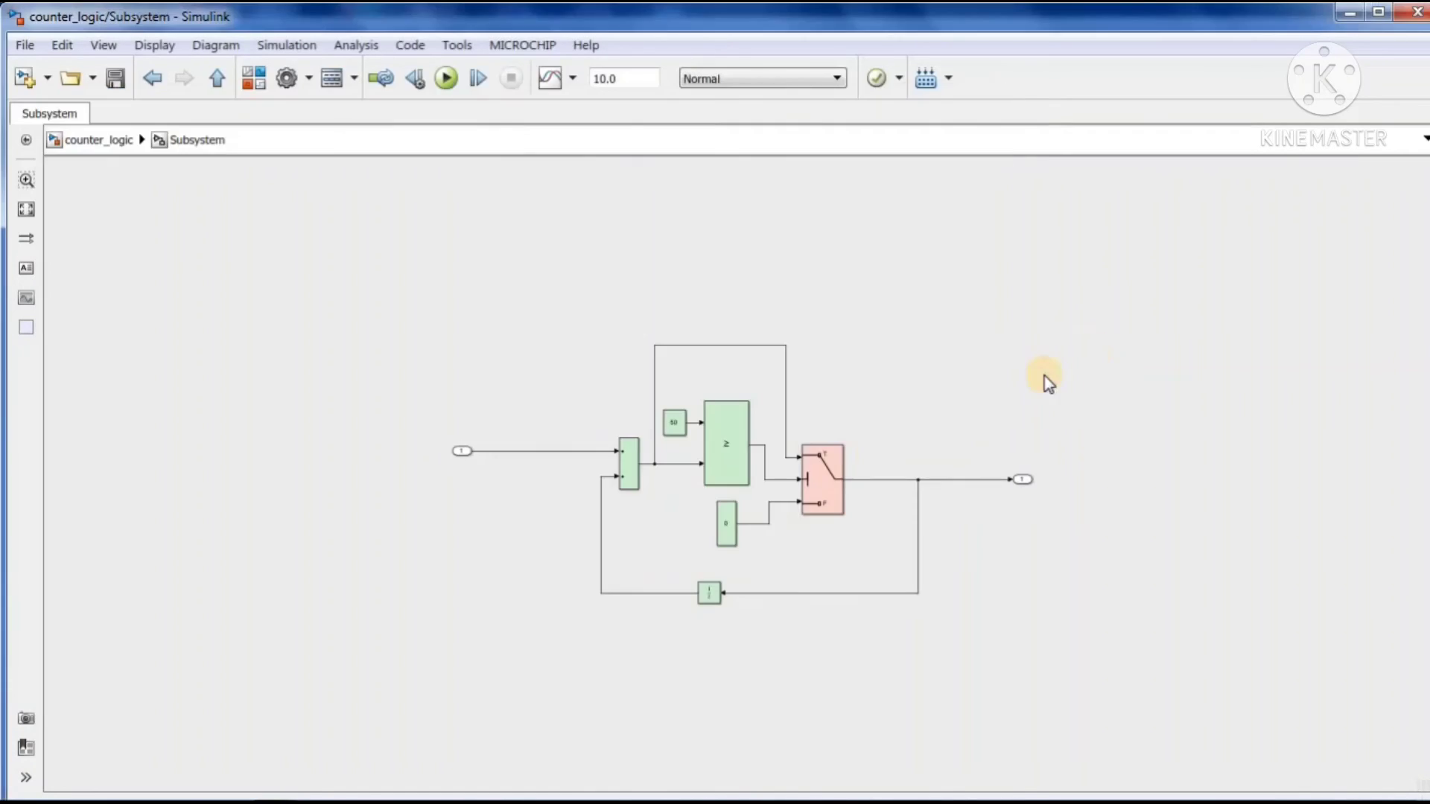
Reopen the harness's Signal Builder and close the old coverage results, coverage display, report and counter_logic model windows
{"action": "left_click", "coordinate": [217, 79]}
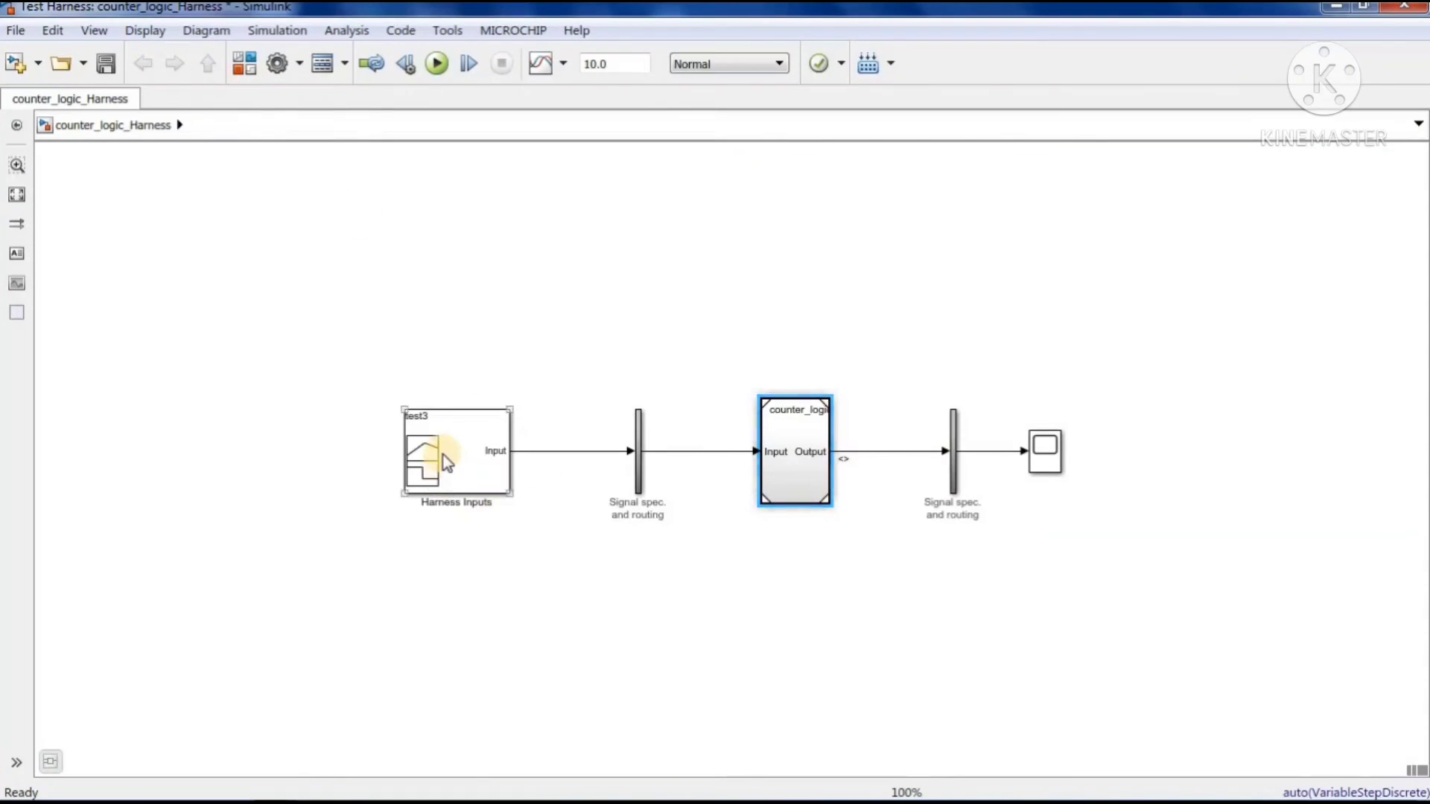
{"action": "double_click", "coordinate": [444, 454]}
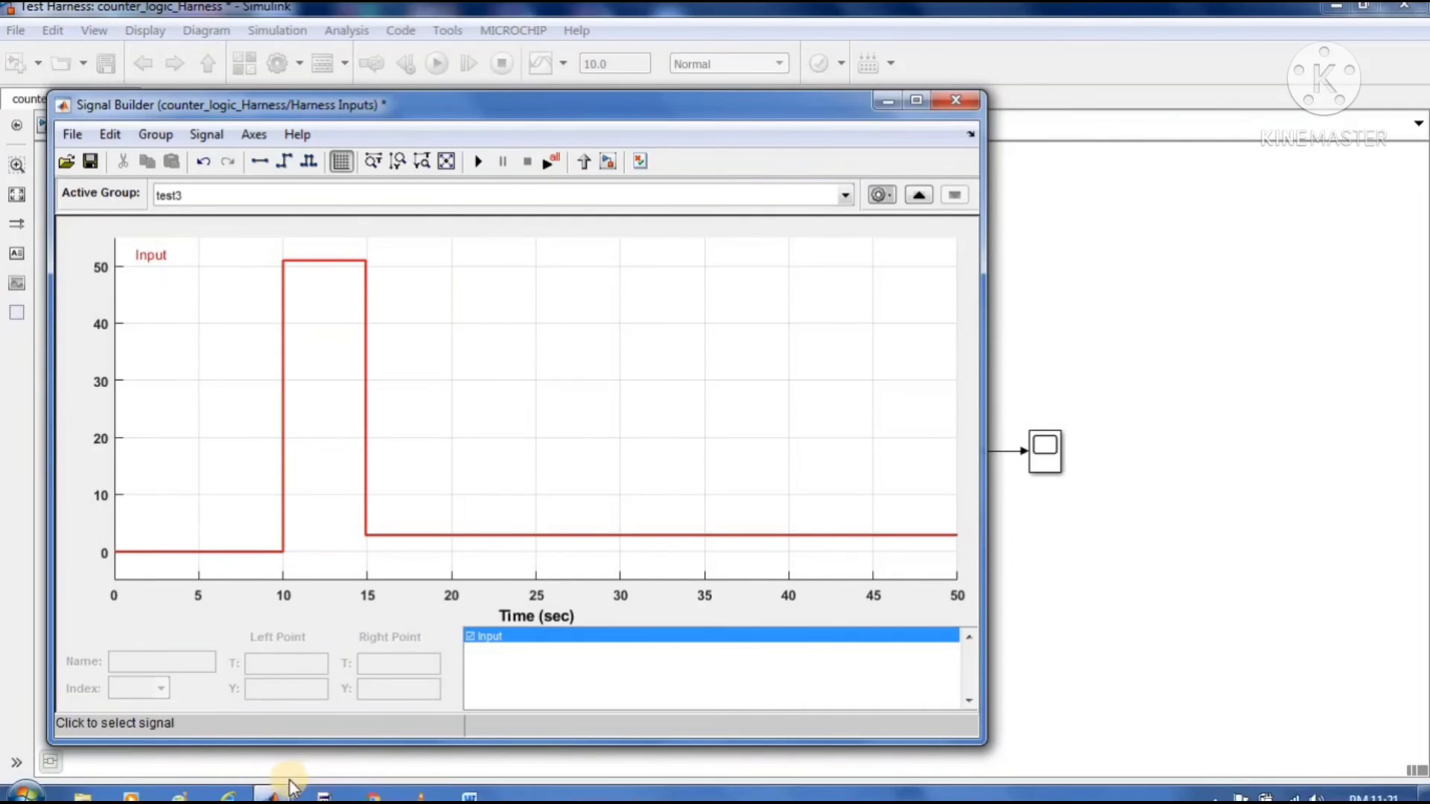
{"action": "left_click", "coordinate": [277, 787]}
{"action": "mouse_move", "coordinate": [868, 640]}
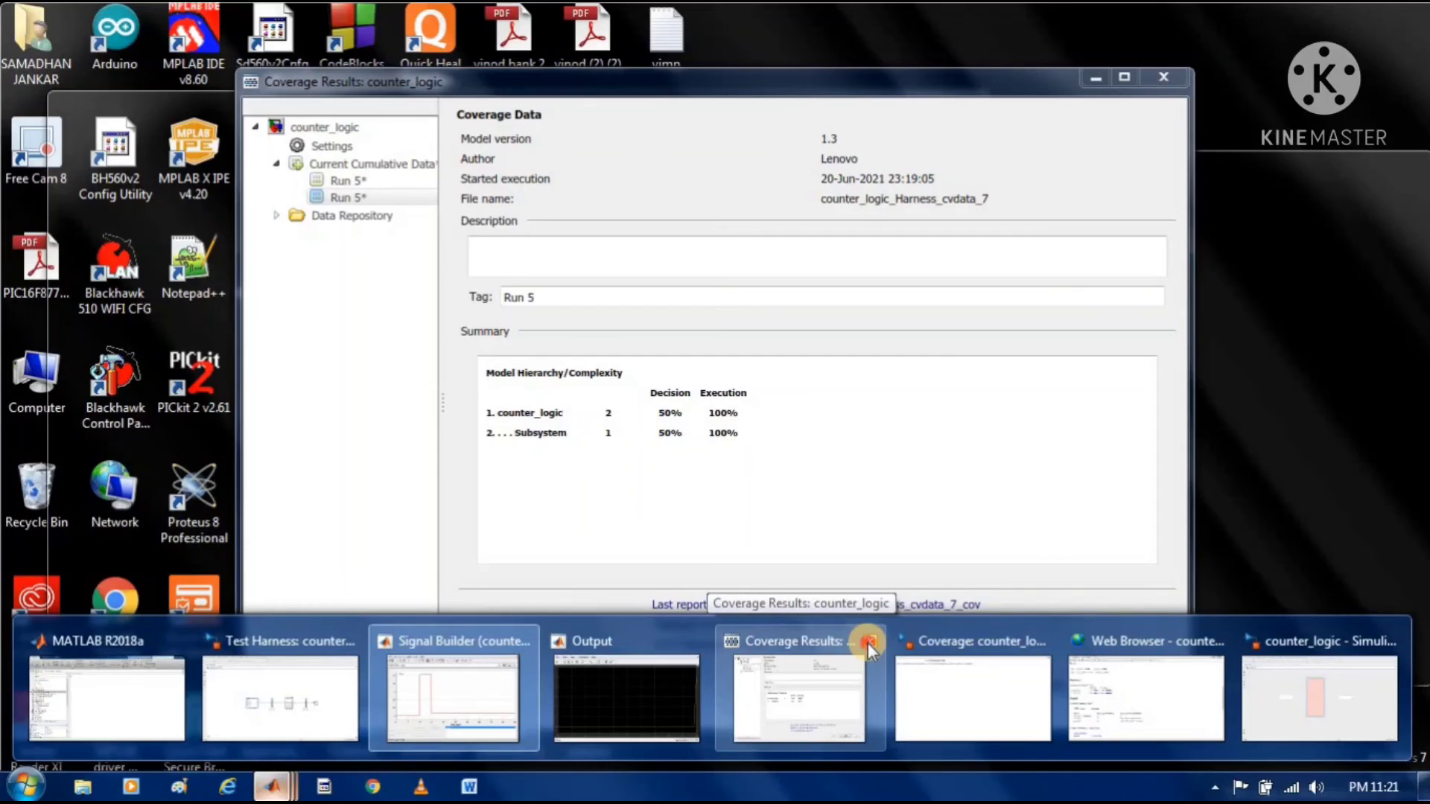
{"action": "left_click", "coordinate": [868, 642]}
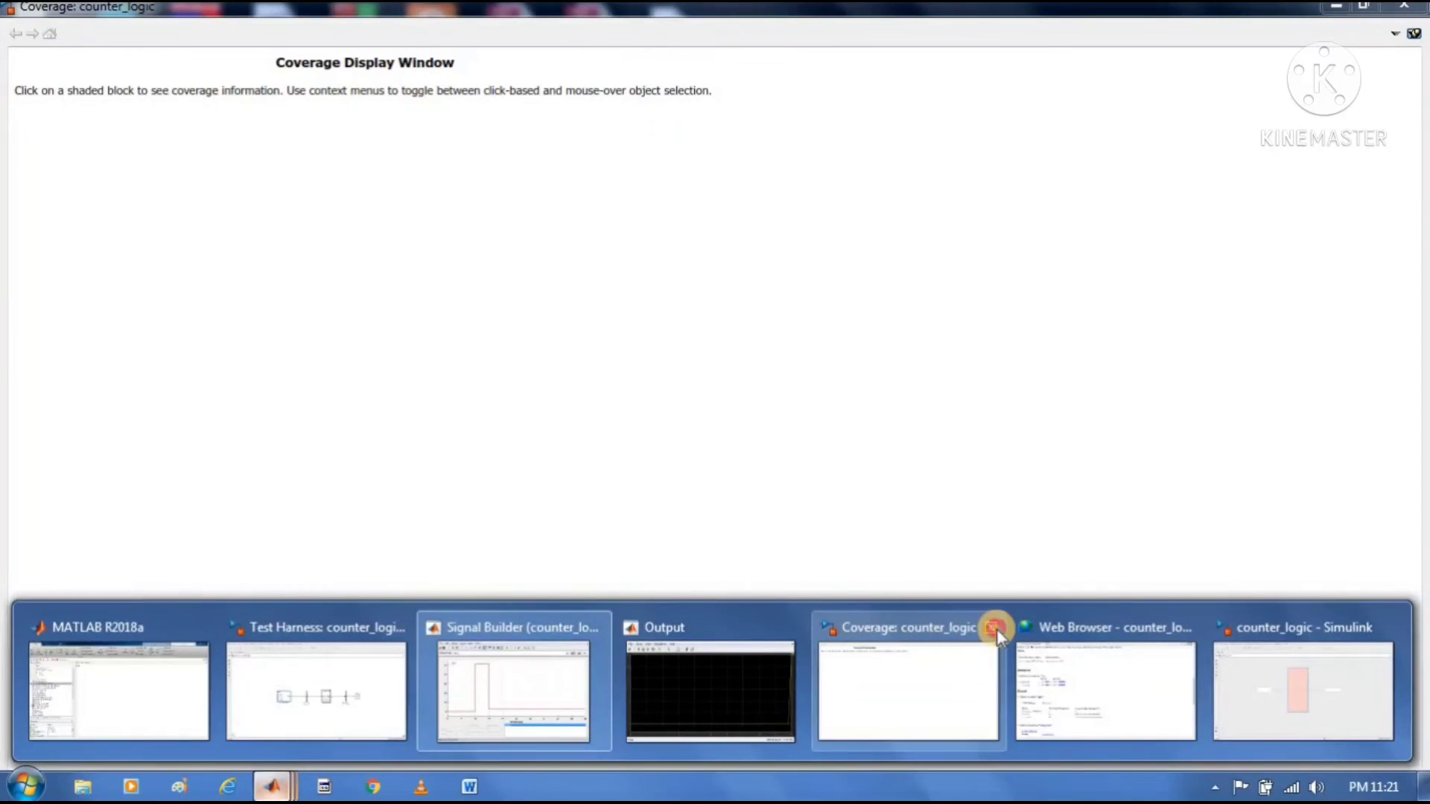
{"action": "left_click", "coordinate": [992, 628]}
{"action": "mouse_move", "coordinate": [1043, 618]}
{"action": "left_click", "coordinate": [1143, 610]}
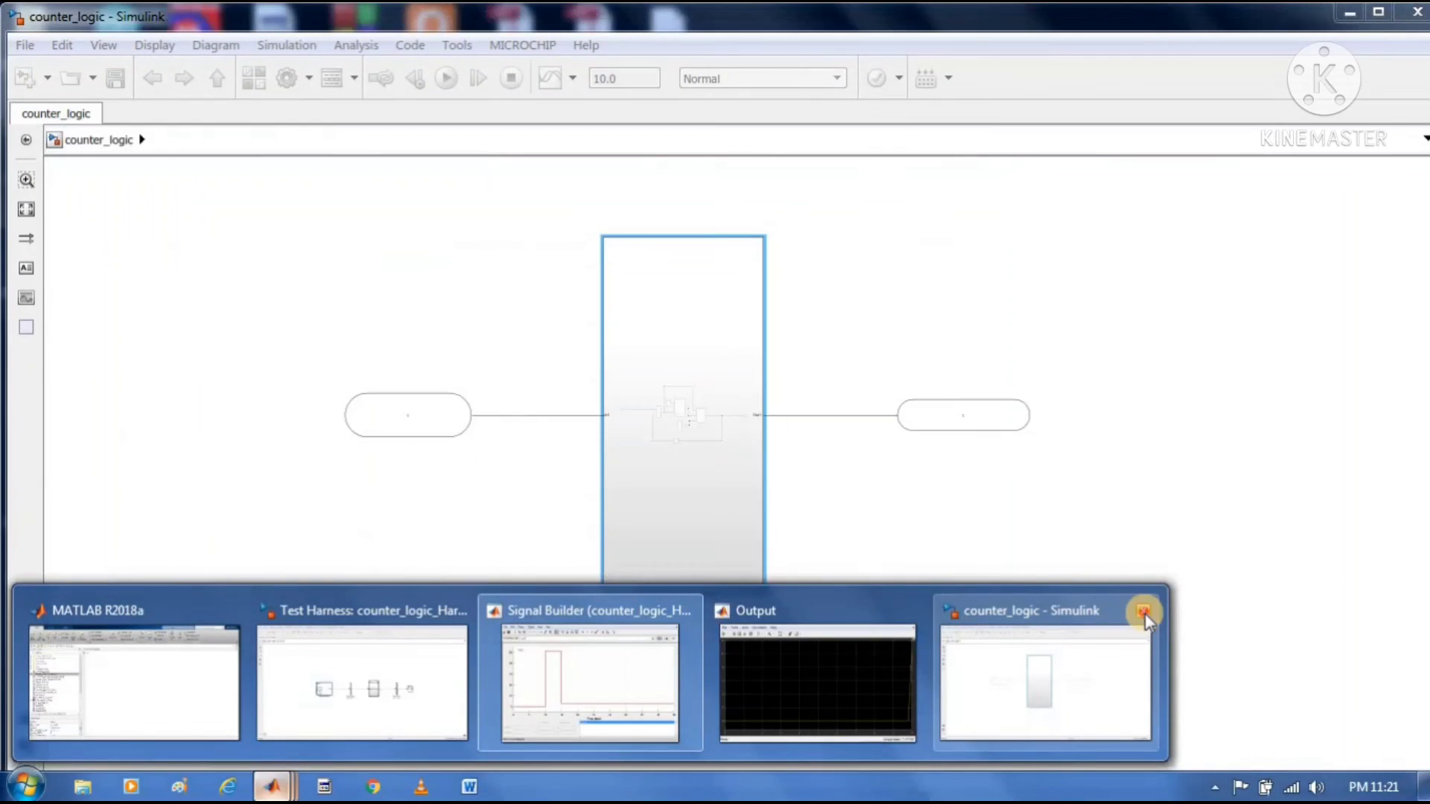
{"action": "left_click", "coordinate": [1143, 611]}
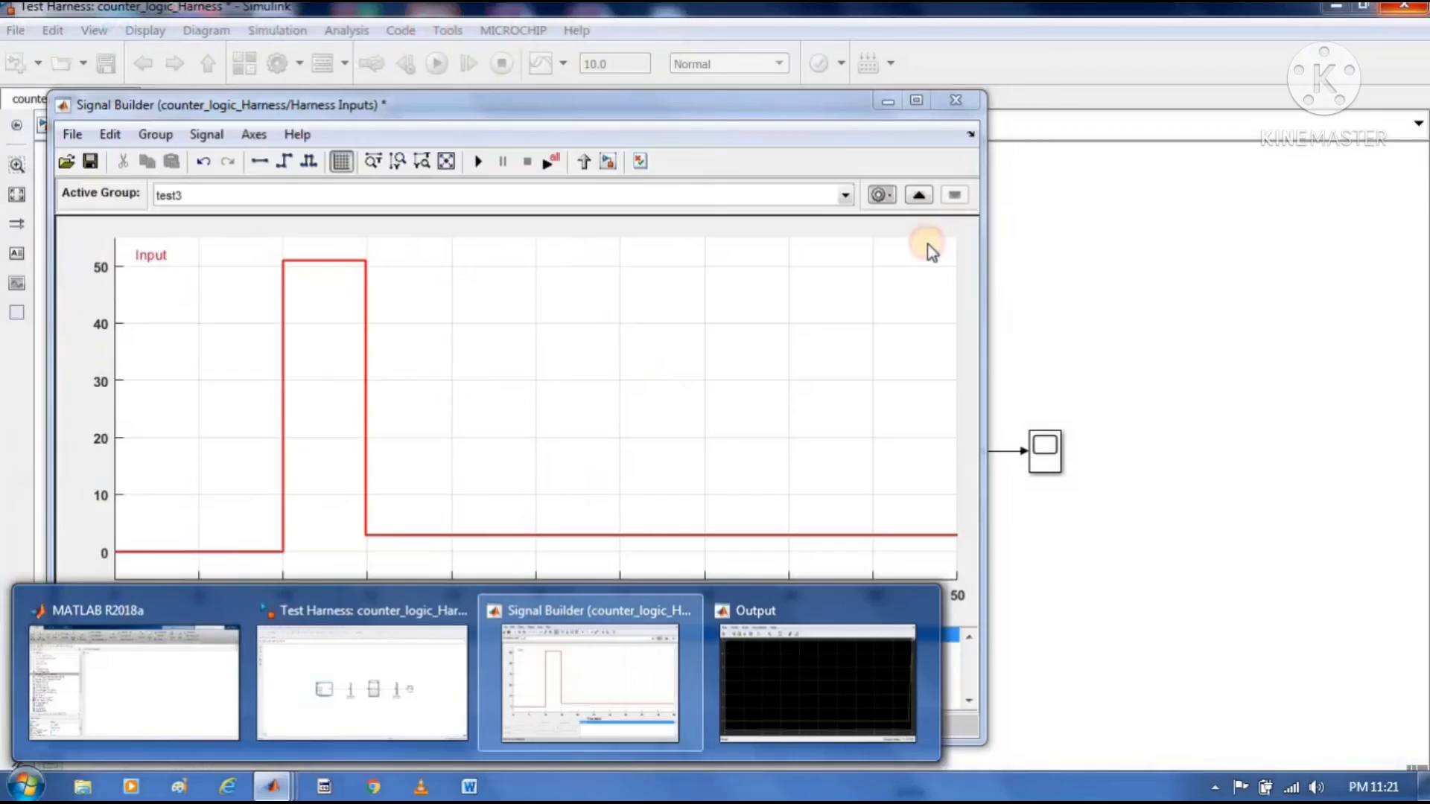
Run all Signal Builder test groups with coverage, read the Tests and Summary sections of the new report, and minimize it
{"action": "left_click", "coordinate": [575, 664]}
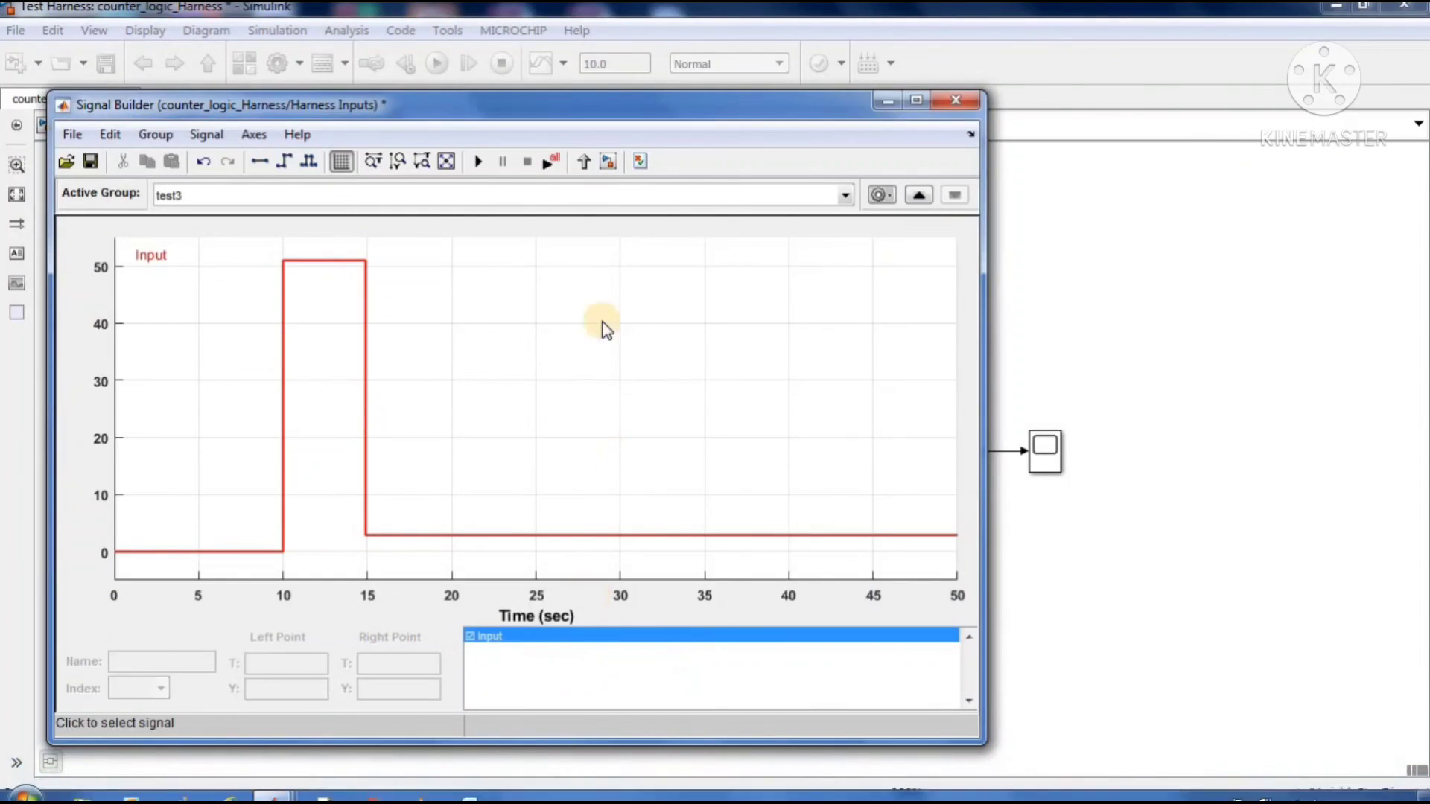
{"action": "left_click", "coordinate": [549, 163]}
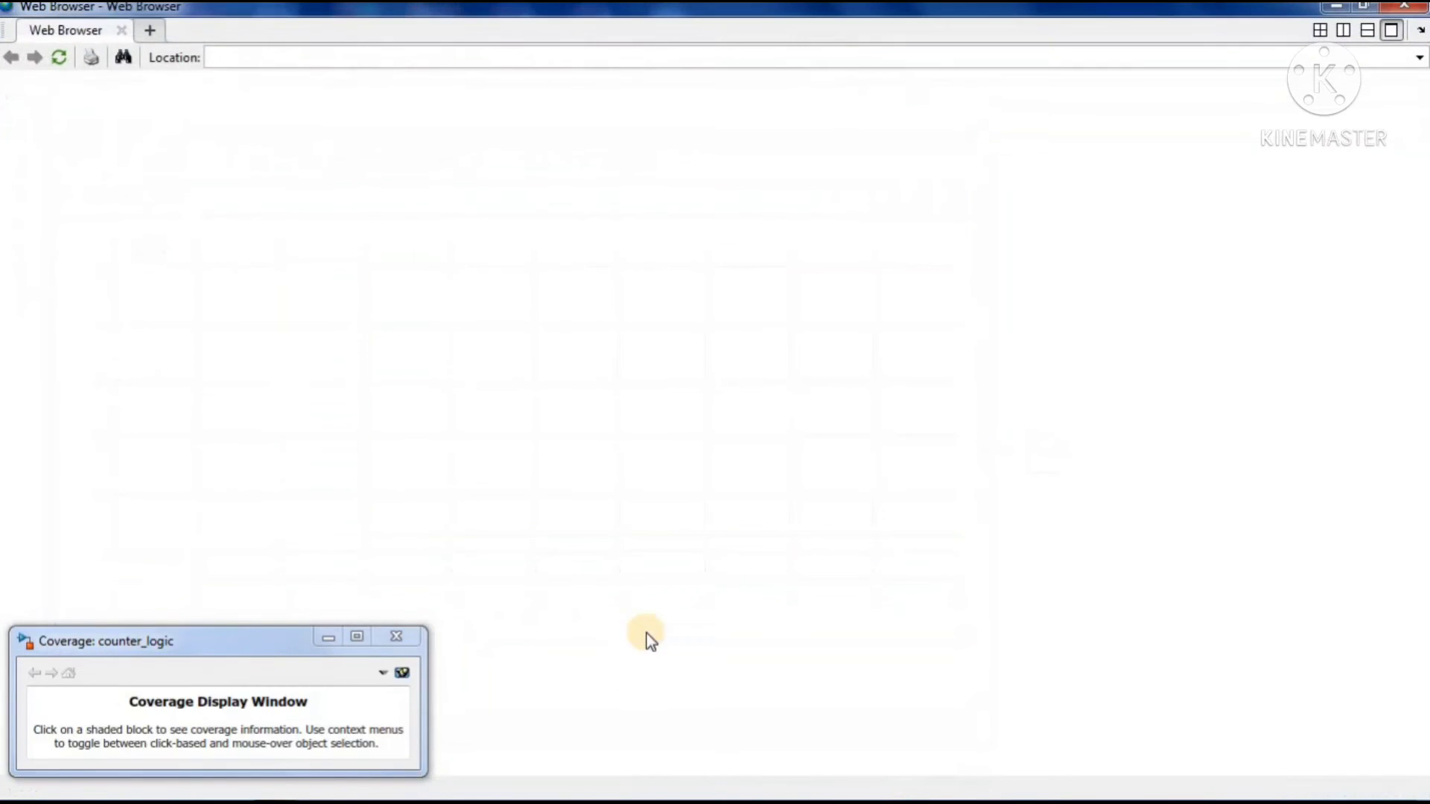
{"action": "scroll", "coordinate": [534, 452], "scroll_direction": "down", "scroll_amount": 10}
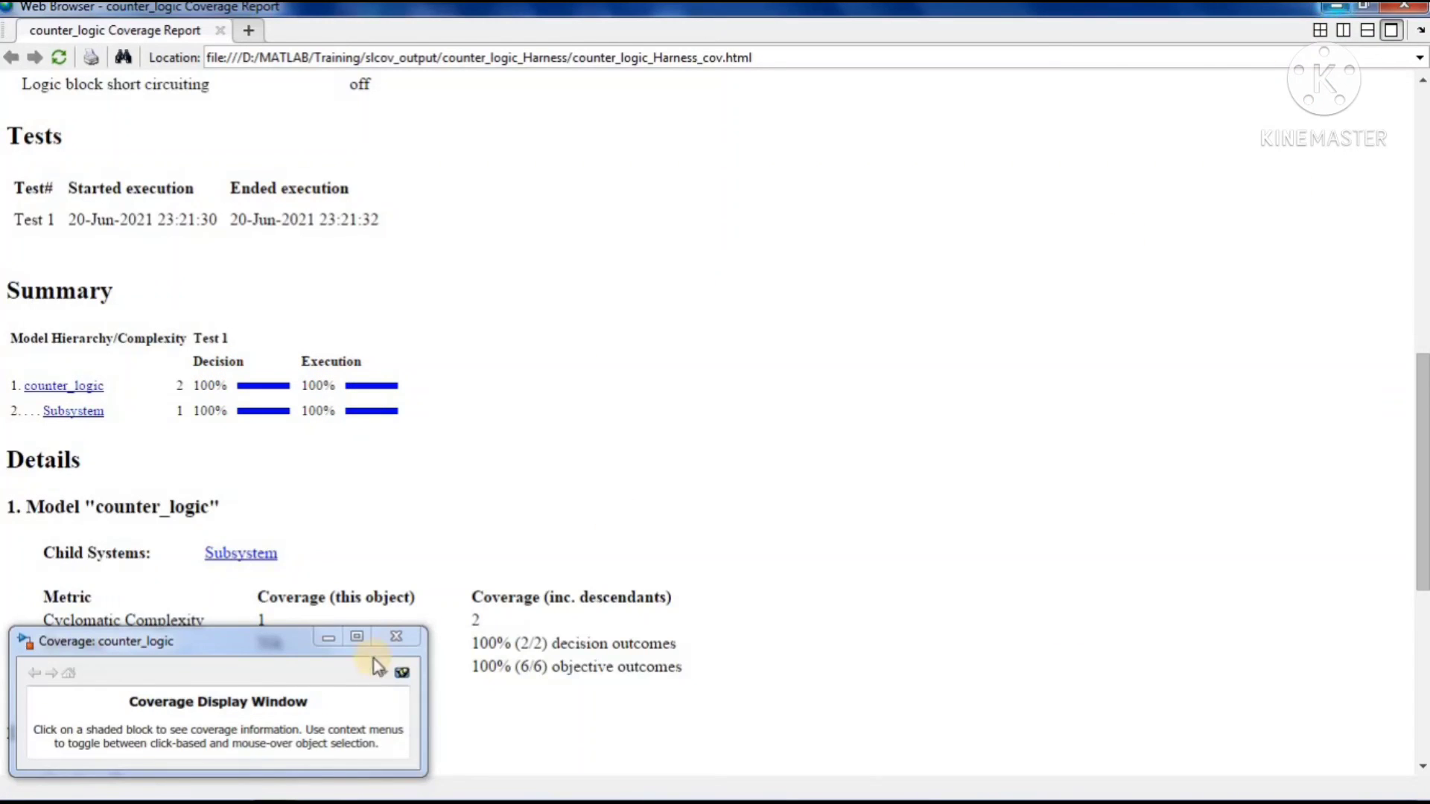
{"action": "left_click", "coordinate": [1337, 6]}
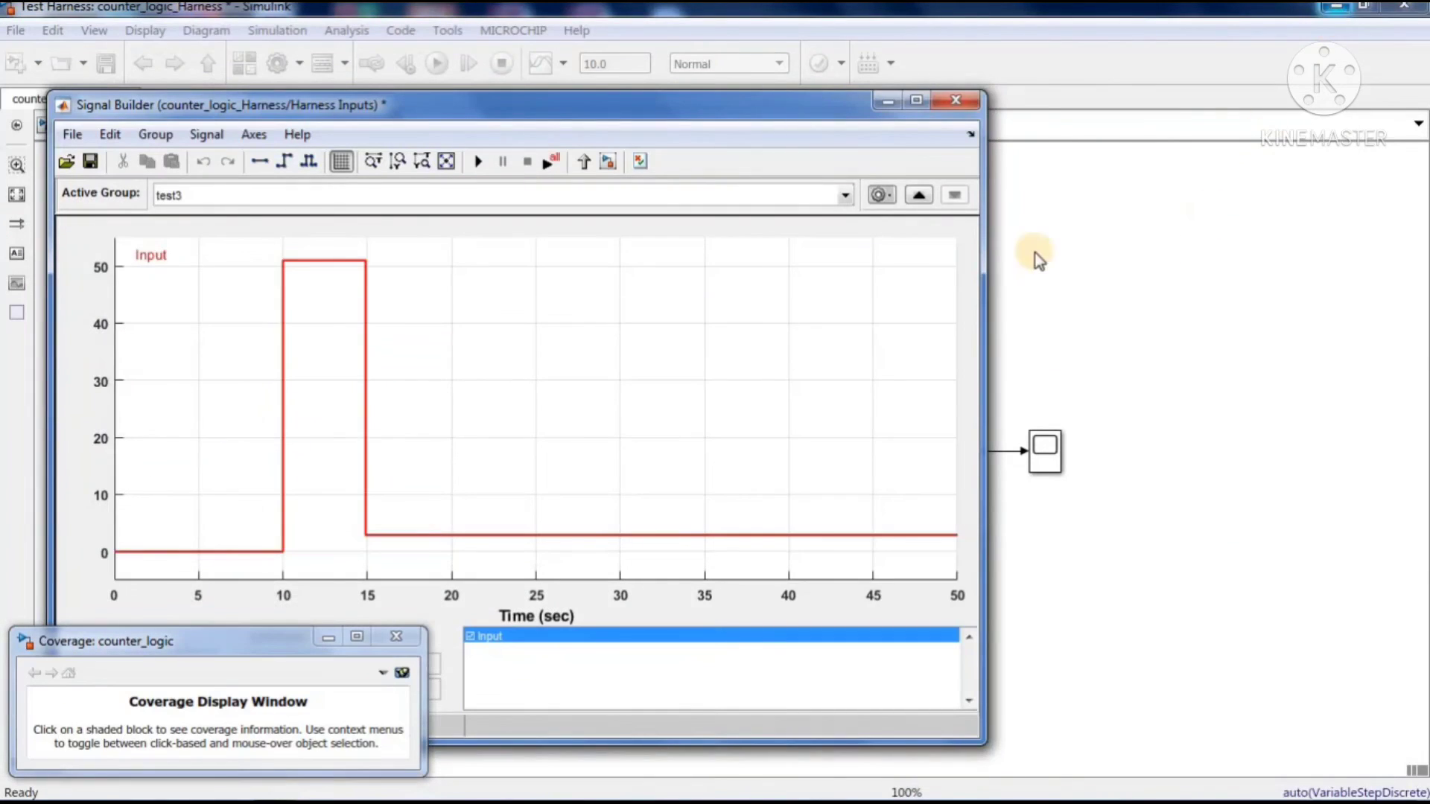
Open the counter_logic model's Subsystem from the harness to check the updated coverage coloring of its blocks
{"action": "left_click", "coordinate": [1100, 395]}
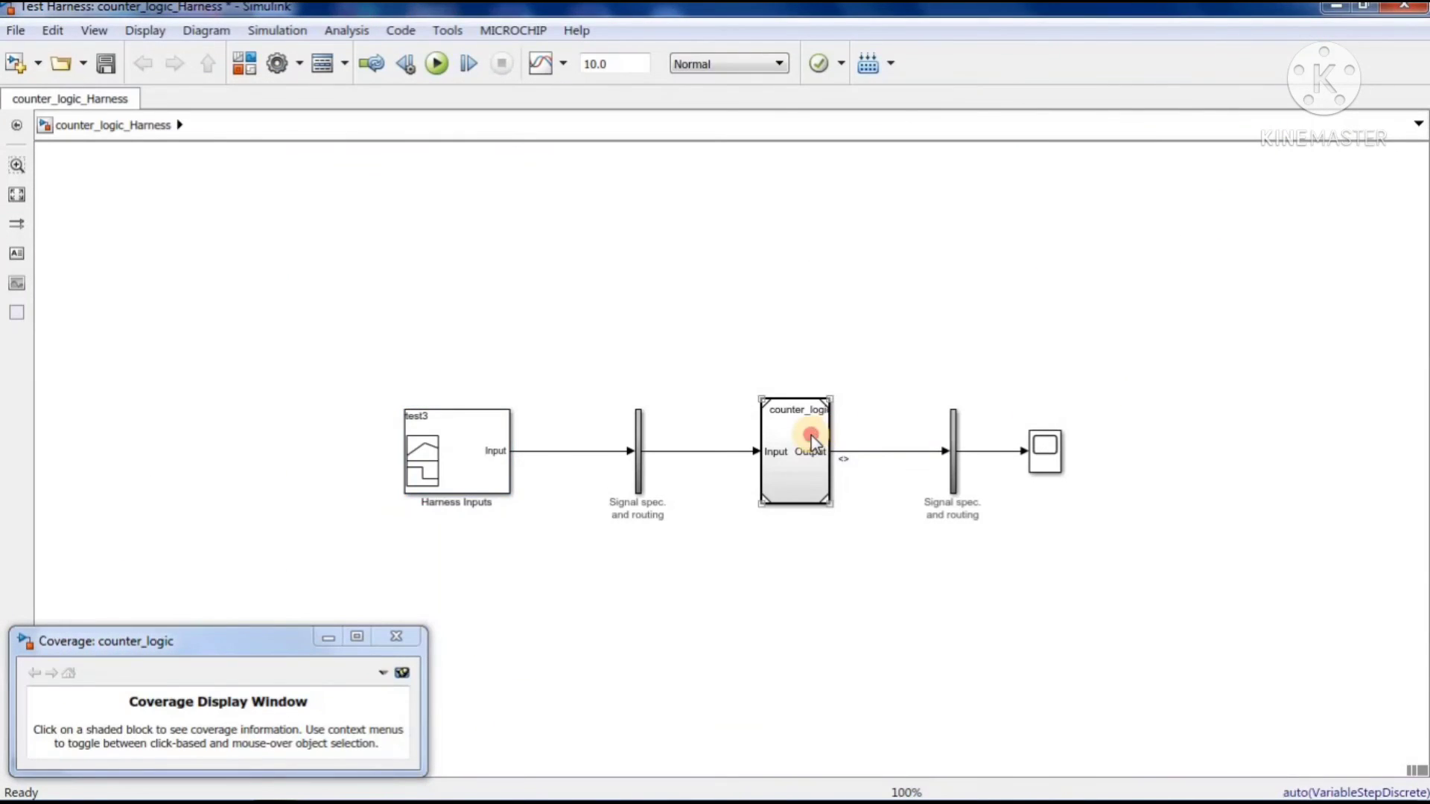
{"action": "left_click", "coordinate": [812, 444]}
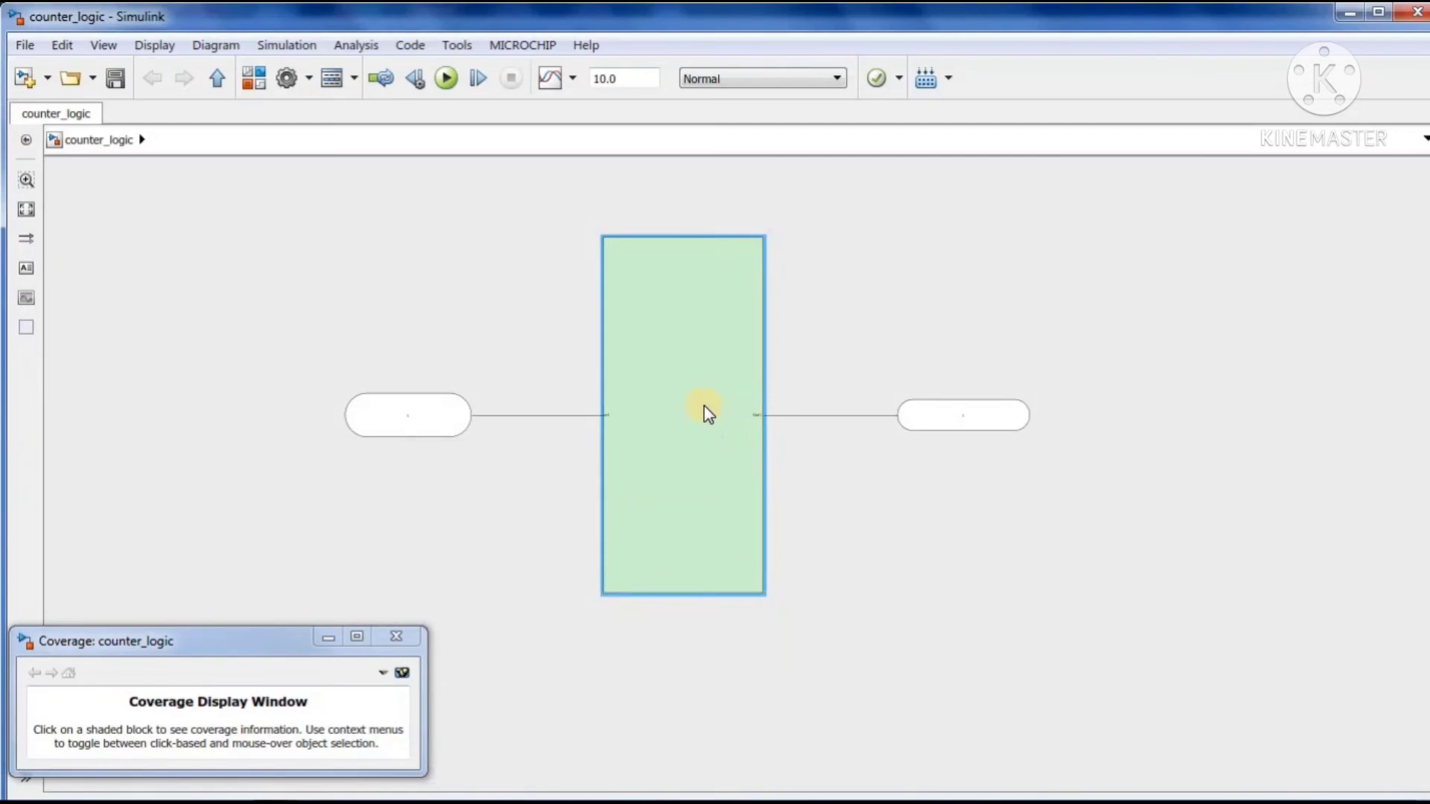
{"action": "double_click", "coordinate": [703, 405]}
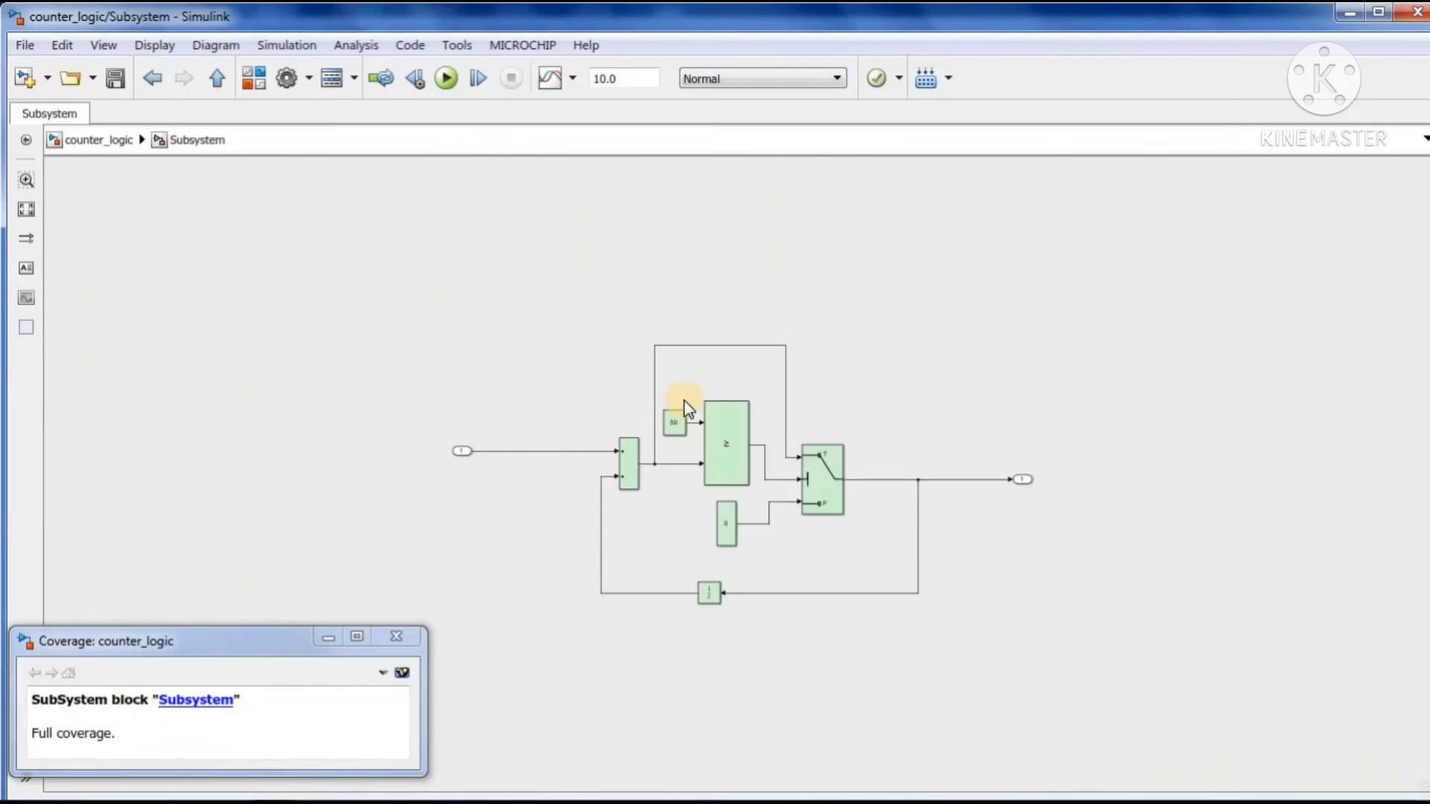